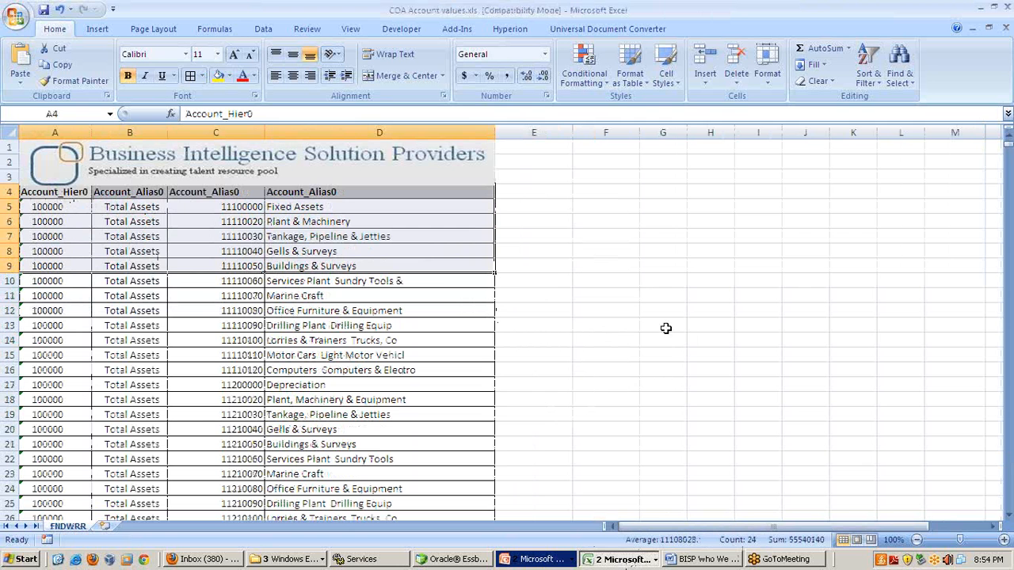
Look through the account codes and aliases in COA Account values.xls, and close the workbook
left_click(679, 369)
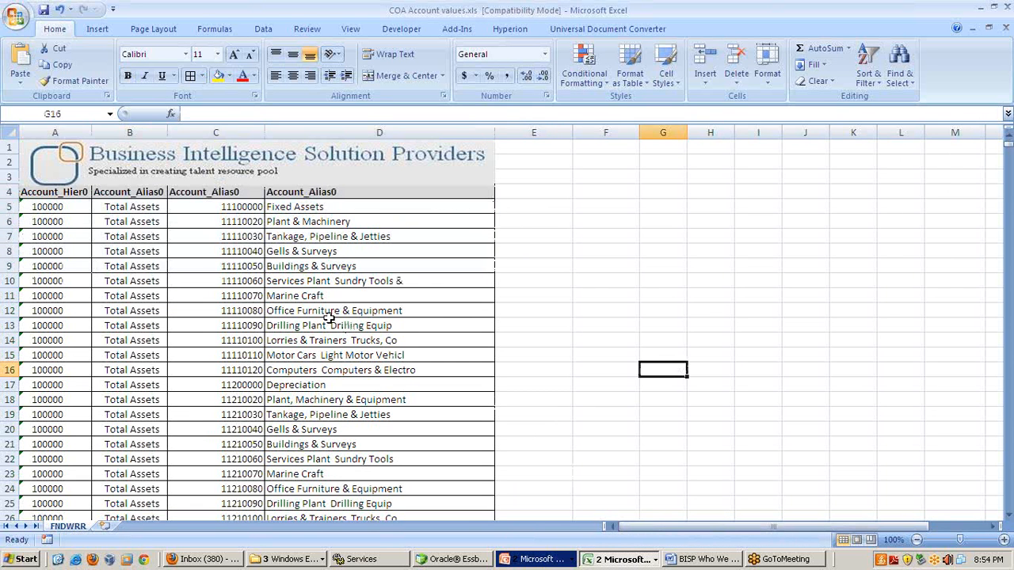
left_click(139, 265)
scroll(237, 274, "down", 2)
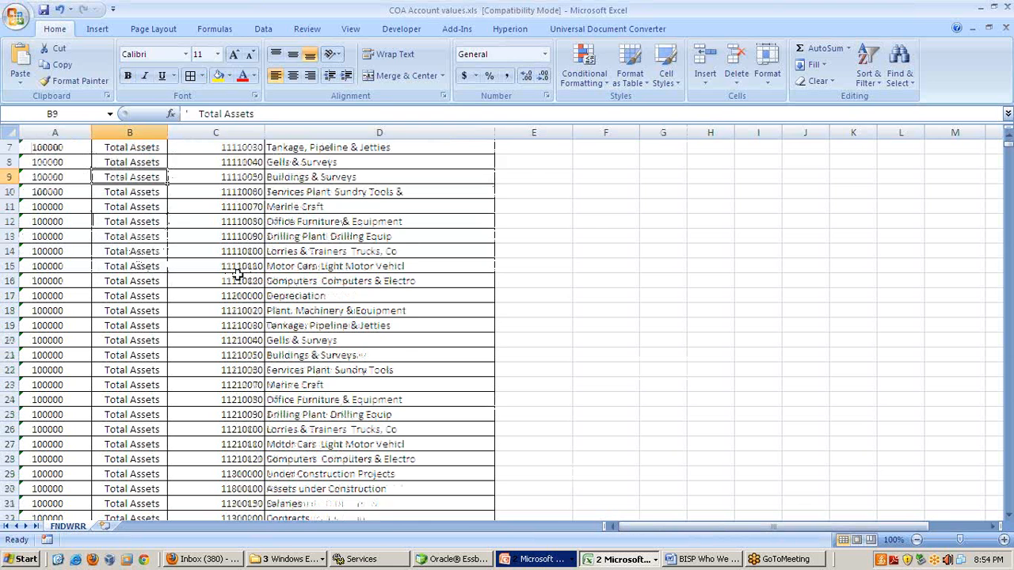
scroll(239, 275, "down", 13)
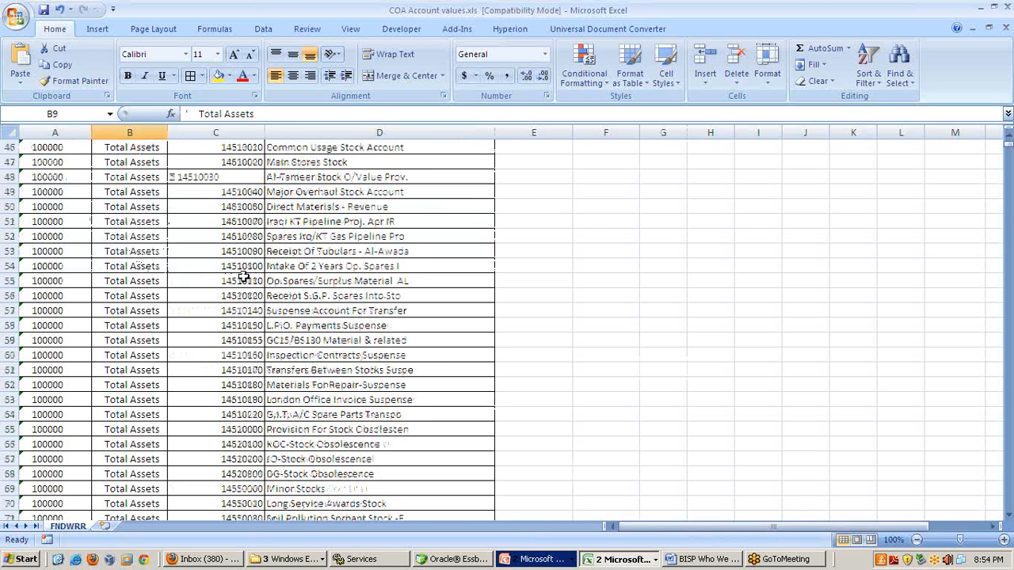
scroll(242, 276, "up", 14)
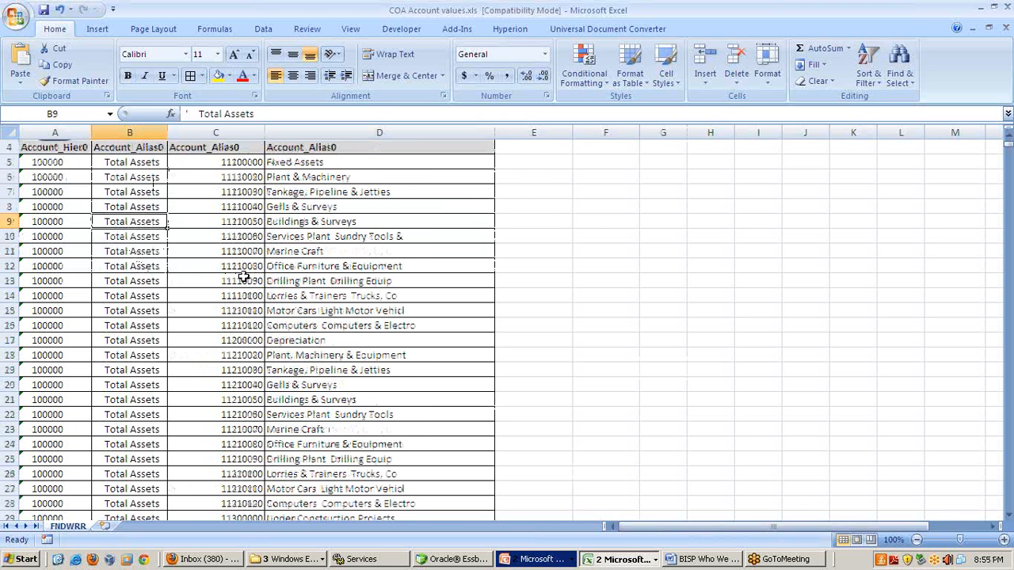
scroll(155, 174, "up", 1)
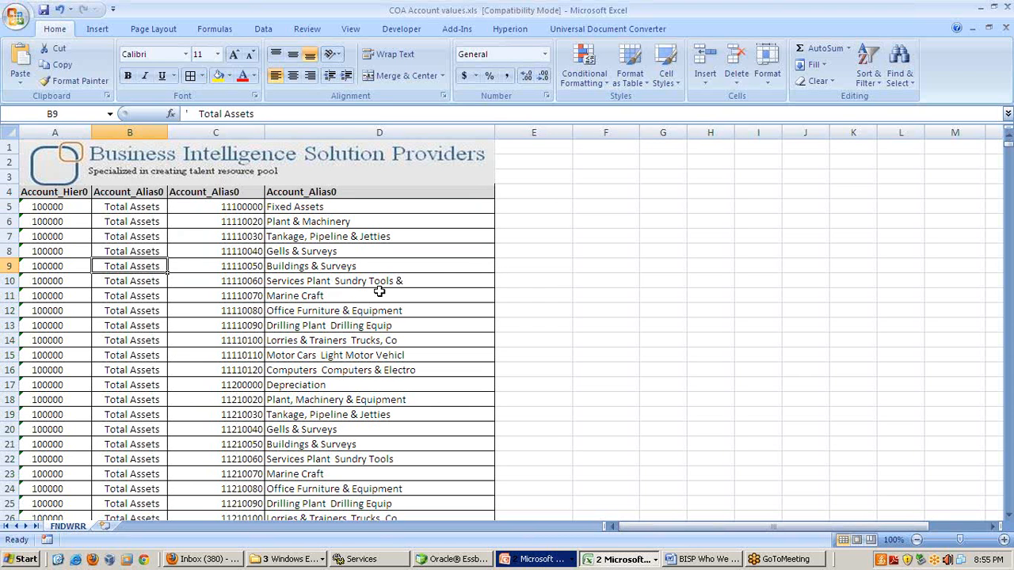
left_click(997, 32)
left_click(1006, 28)
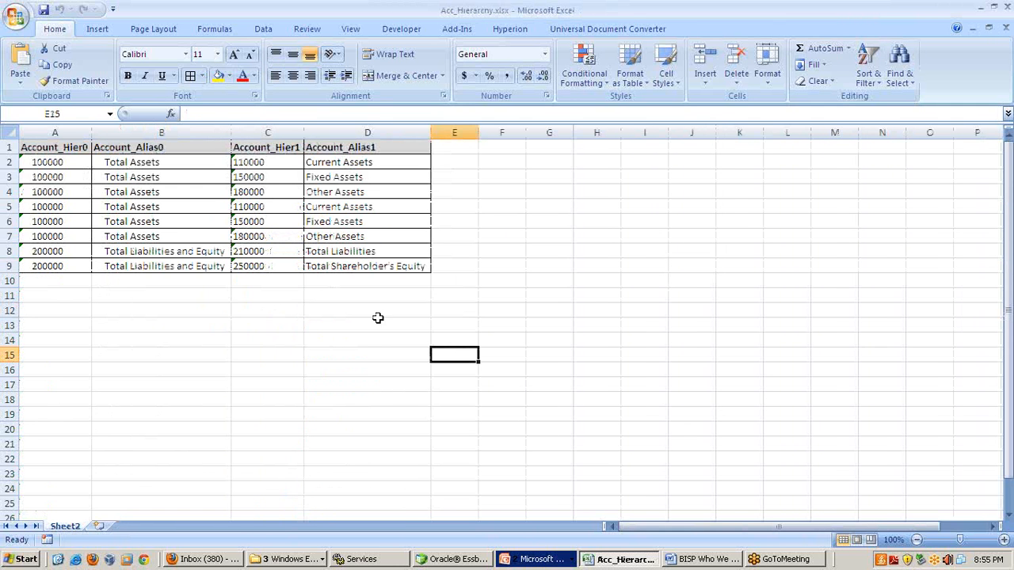
Examine the hierarchy table and its four column headings in Acc_Hierarchy.xlsx, and close the workbook
left_click_drag(63, 149, 371, 267)
key("ctrl+c")
left_click(504, 270)
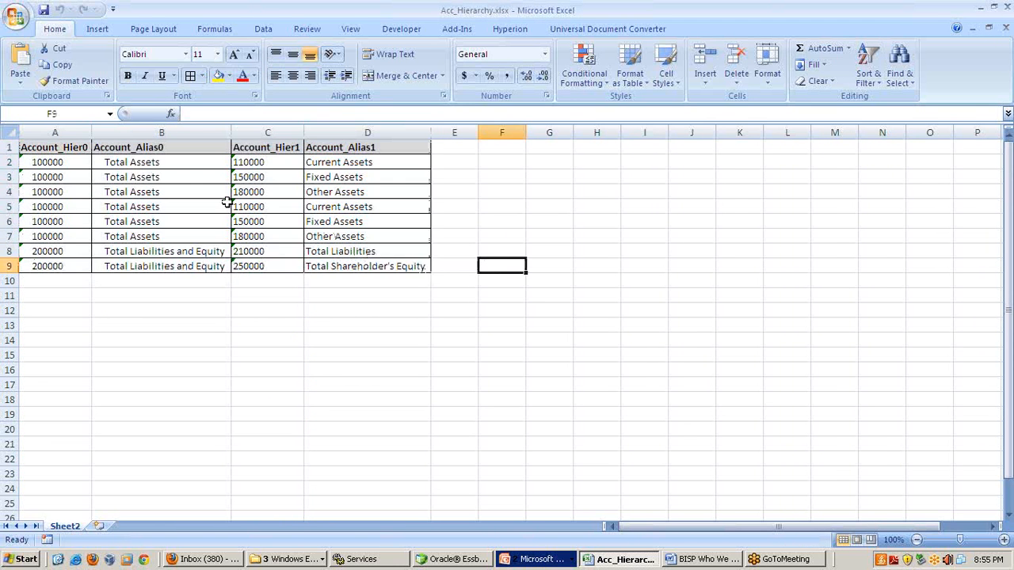
left_click(65, 147)
left_click_drag(65, 148, 372, 148)
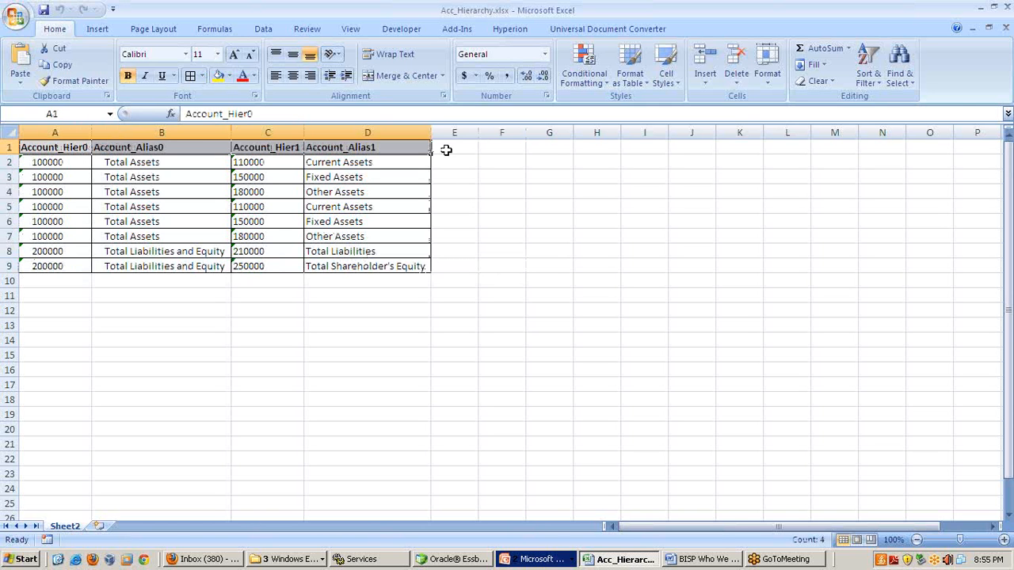
left_click(1007, 81)
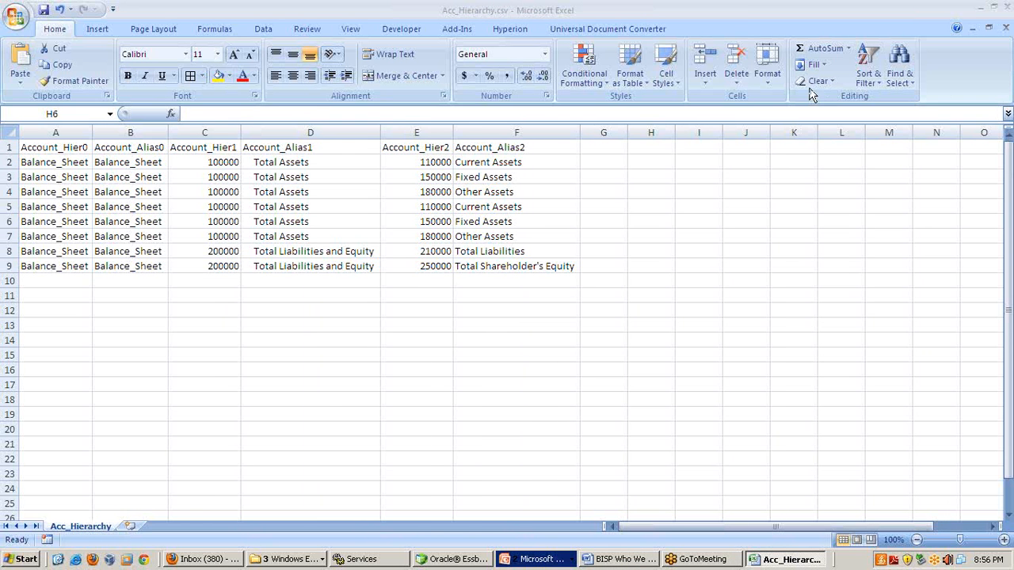
Widen column A slightly in Acc_Hierarchy.csv and look over its Account_Hier0 entries
left_click(739, 4)
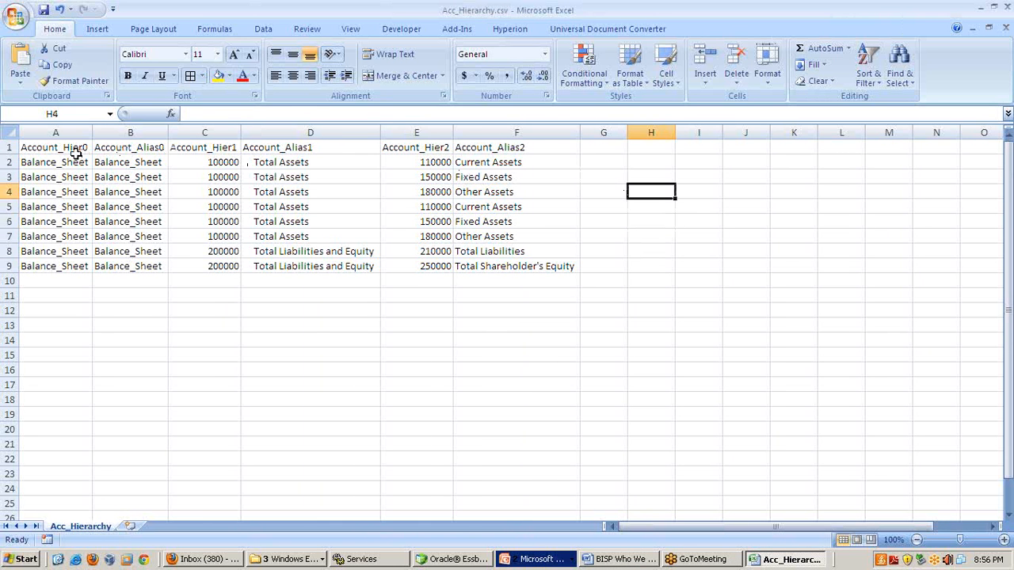
left_click_drag(92, 133, 67, 264)
left_click(101, 164)
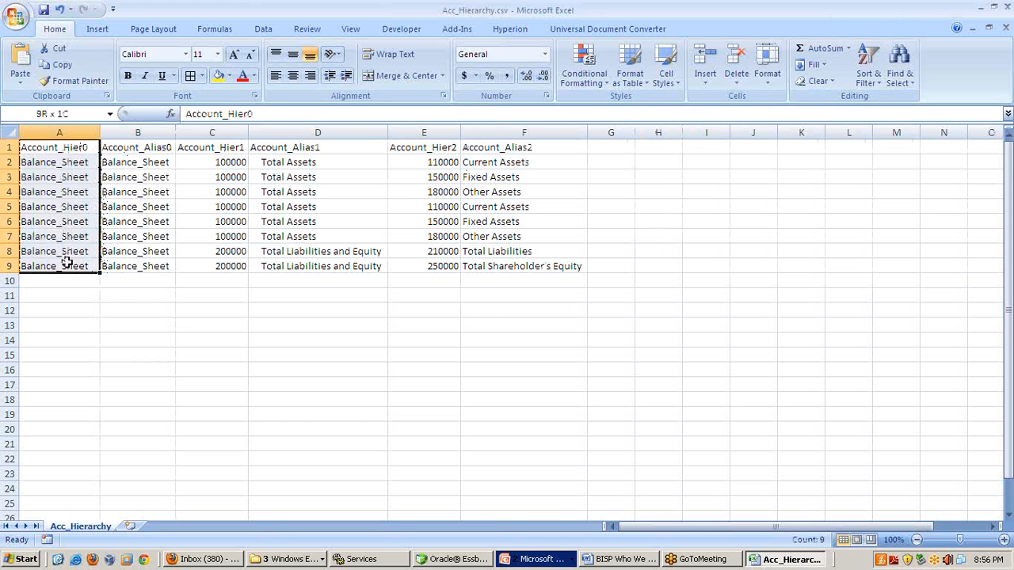
left_click(182, 311)
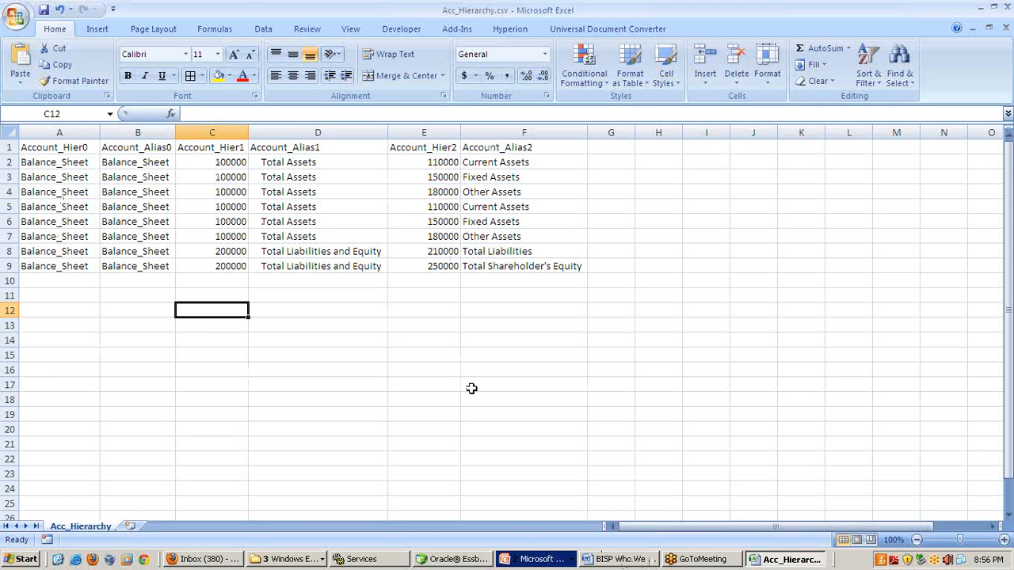
Switch to the PowerPoint slide show and circle the data sources, cube and rules-file symbol in the upper dimension-building diagram
left_click(567, 562)
left_click(567, 528)
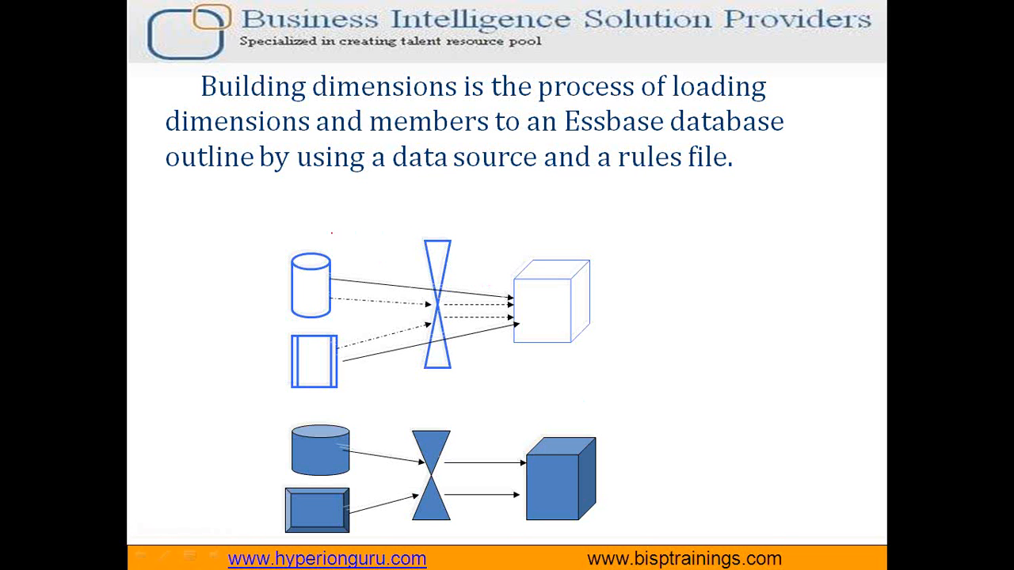
mouse_move(306, 234)
left_mouse_down()
mouse_move(260, 314)
mouse_move(310, 403)
mouse_move(364, 304)
mouse_move(329, 250)
left_mouse_up()
mouse_move(508, 255)
left_mouse_down()
mouse_move(577, 369)
mouse_move(626, 252)
mouse_move(528, 235)
mouse_move(505, 259)
left_mouse_up()
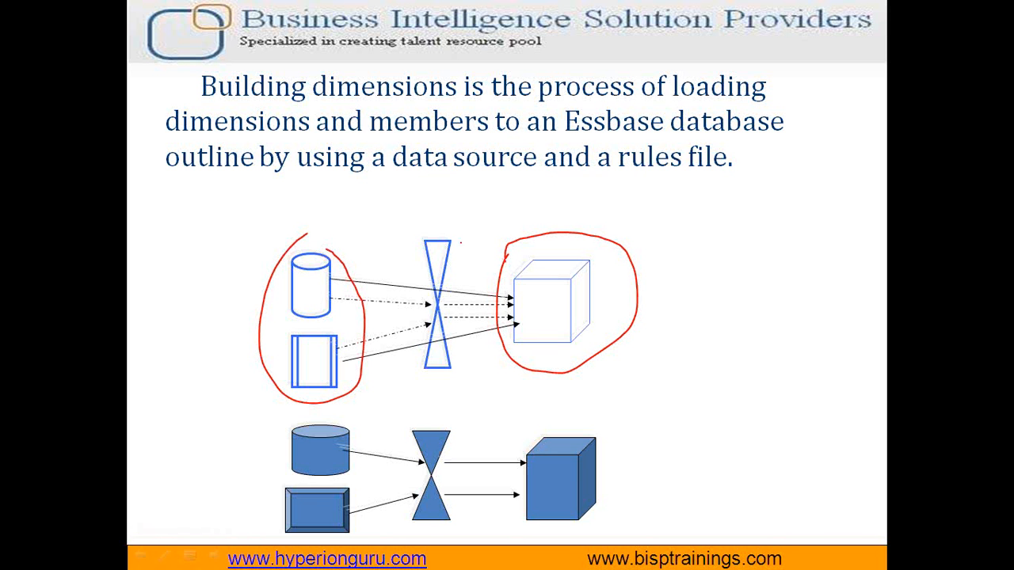
mouse_move(418, 216)
left_mouse_down()
mouse_move(477, 219)
mouse_move(476, 376)
mouse_move(419, 375)
mouse_move(412, 216)
left_mouse_up()
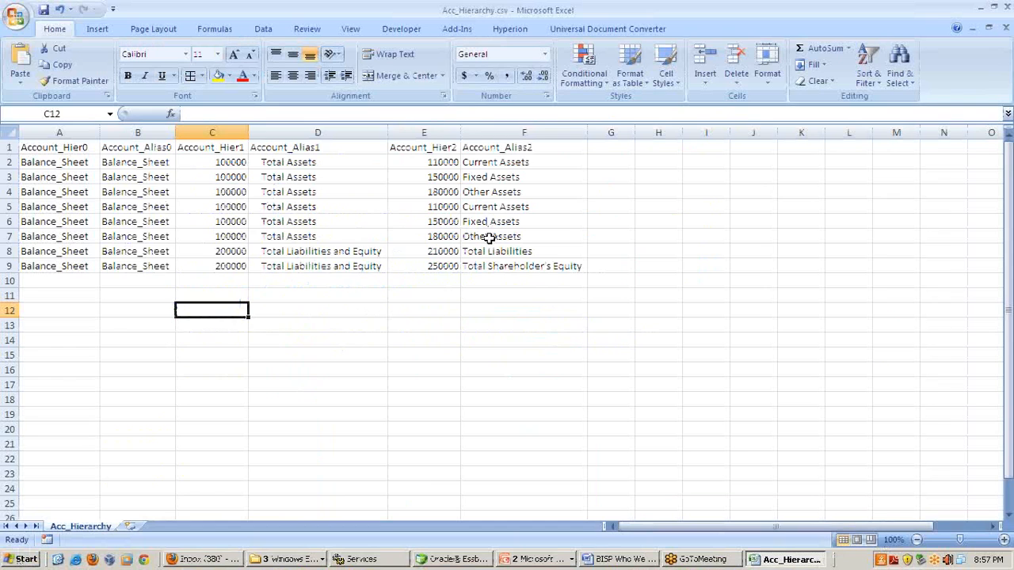
Review the full account hierarchy table, A1 through F9, in the Acc_Hierarchy.csv sheet
left_click(324, 236)
left_click(61, 149)
left_click_drag(61, 149, 511, 268)
left_click(657, 268)
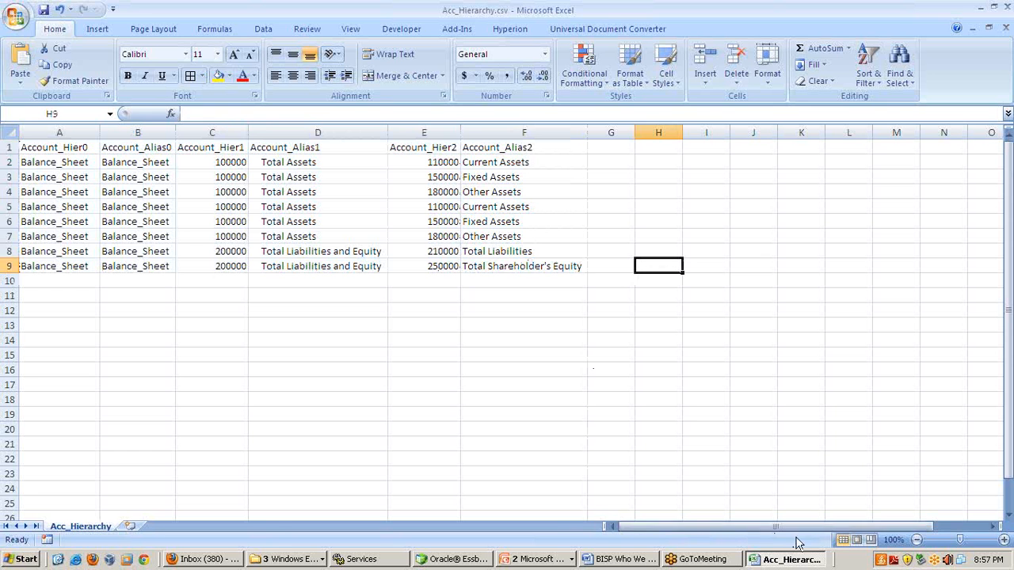
Open a blank Notepad window and place it below the spreadsheet's account hierarchy rows
left_click(20, 561)
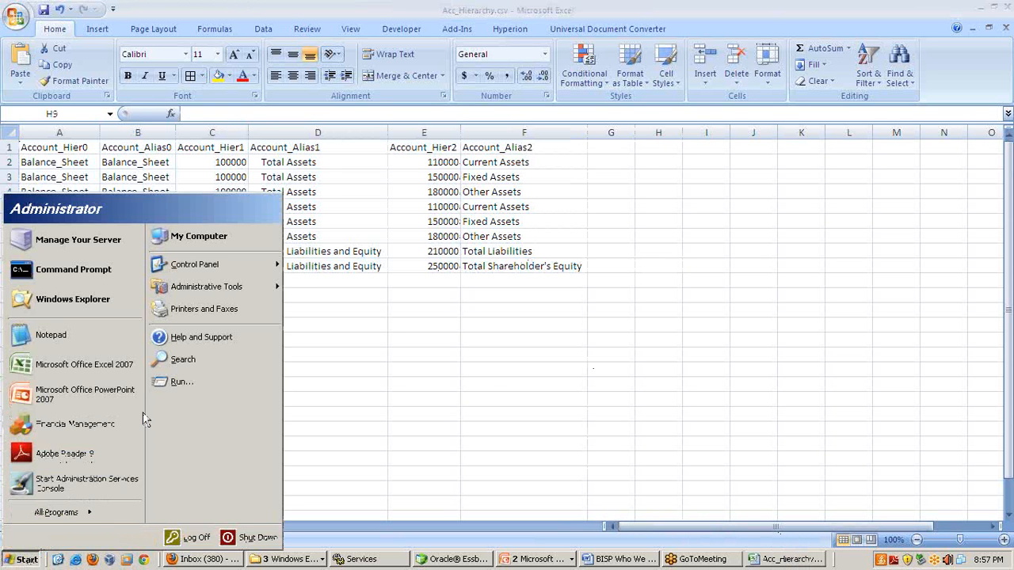
left_click(190, 380)
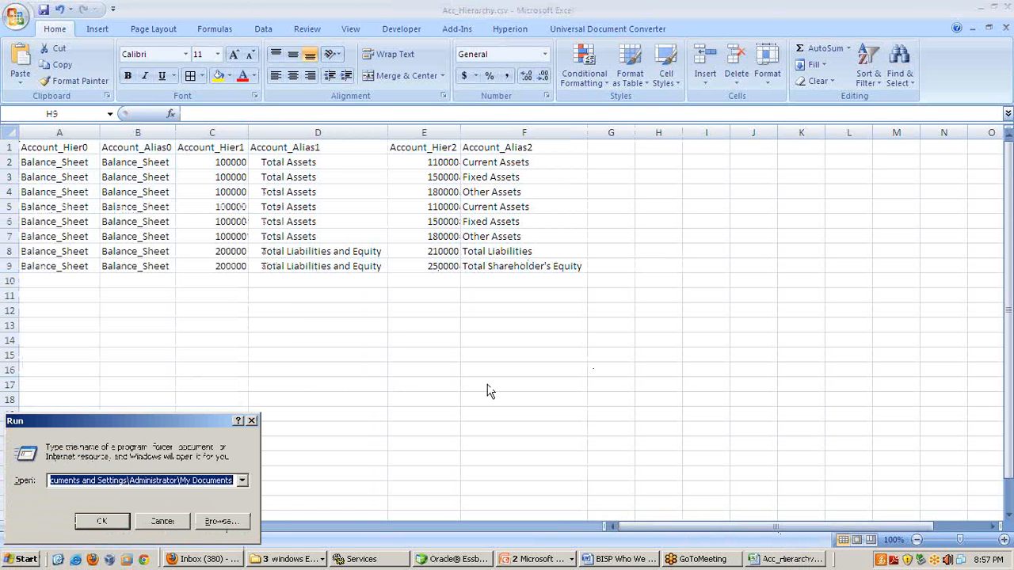
type("notepad")
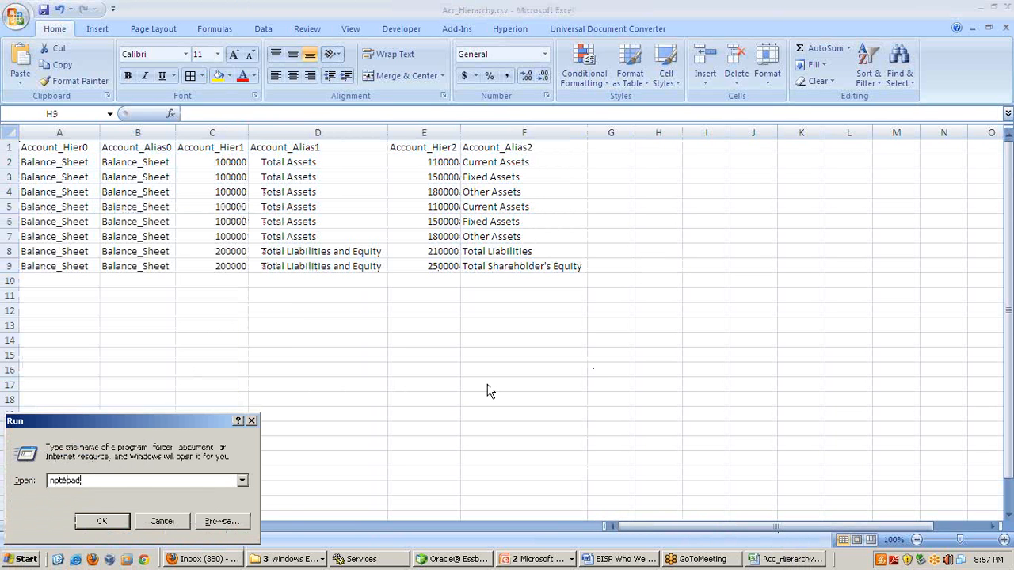
key("Return")
left_click_drag(506, 223, 592, 298)
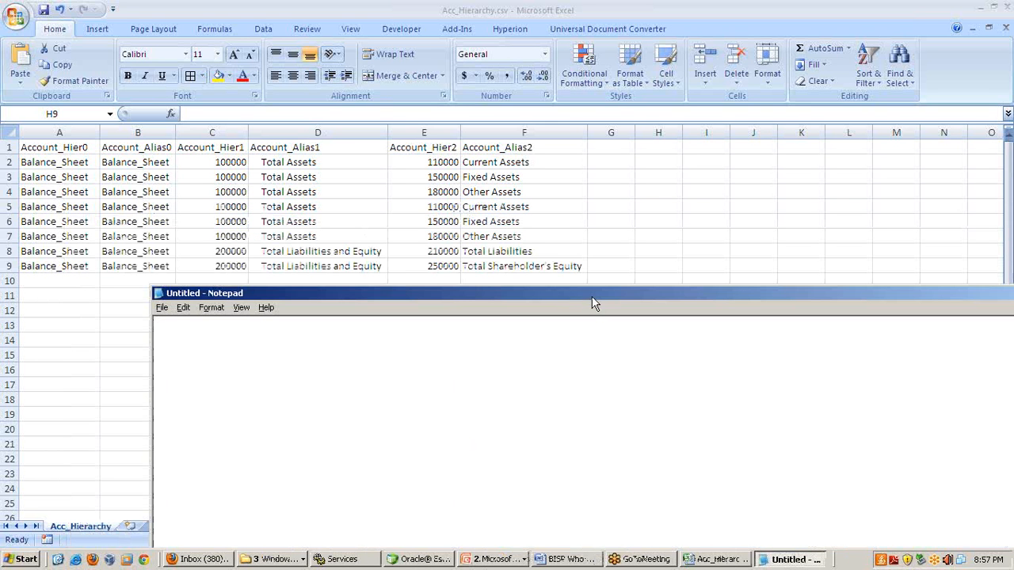
Write the heading "Metadata Properties" in the note and start a list item numbered "i)" beneath it
type("Metadata Propert")
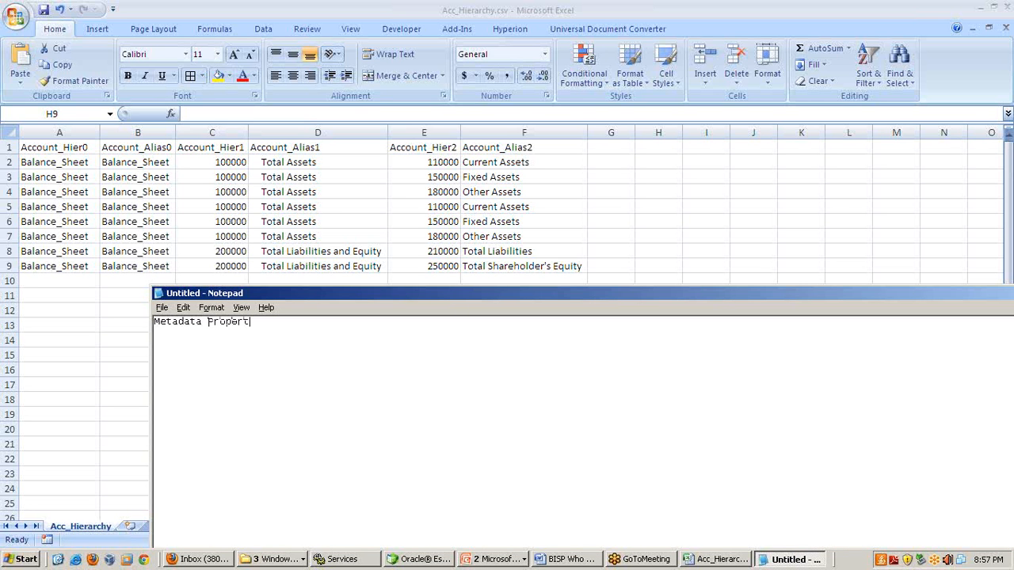
type("ies")
key("Return")
type("1)")
Look over the hierarchy rows in Acc_Hierarchy.csv, especially the 100000 entries under Account_Hier1
left_click(401, 229)
left_click_drag(71, 159, 492, 267)
left_click(434, 309)
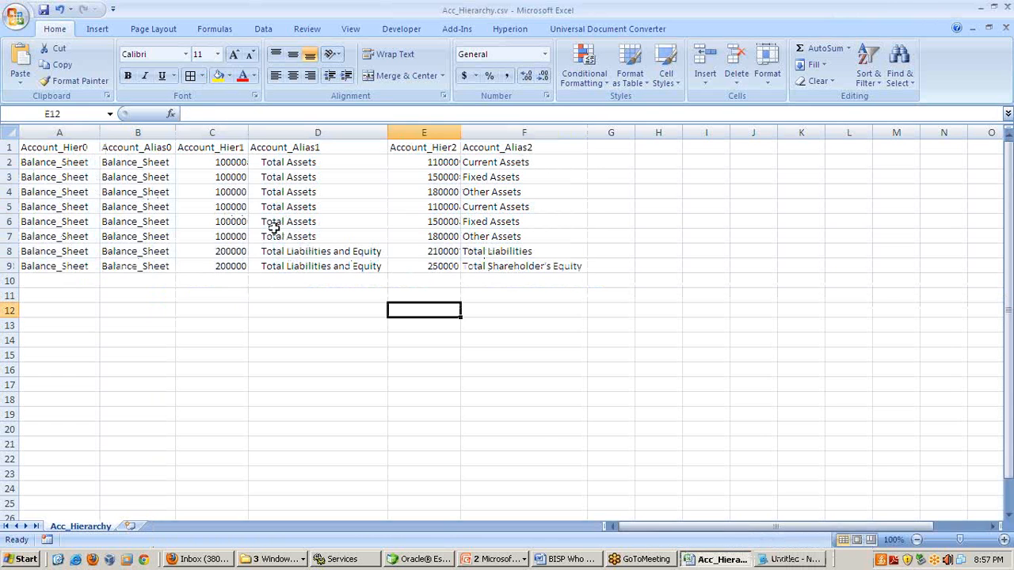
left_click(230, 164)
left_click_drag(230, 164, 229, 223)
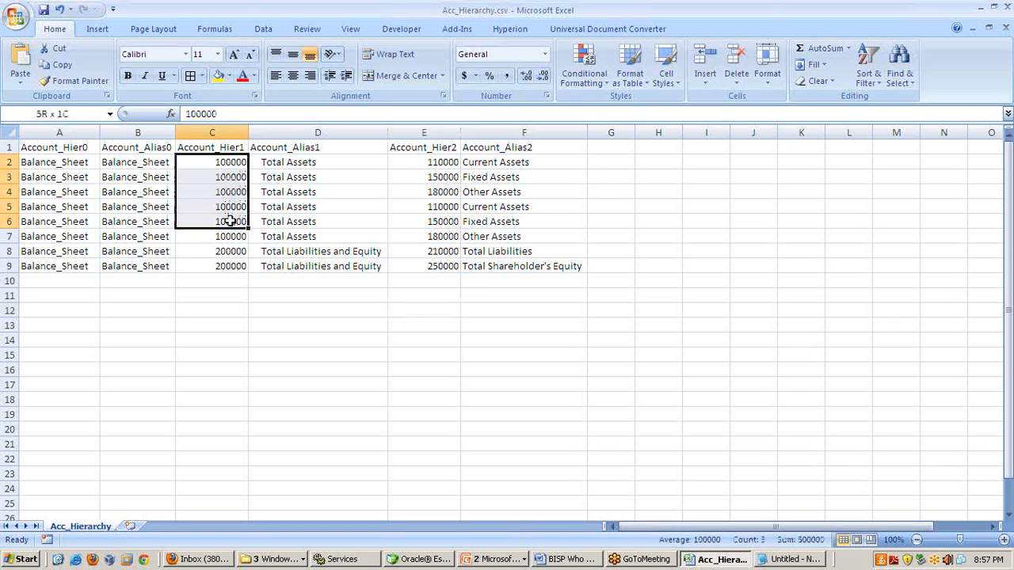
key("ctrl+c")
Return to the Notepad note and complete item i) as "Top to Bottom Metadata Load [Generation Reference Method]"
left_click(796, 560)
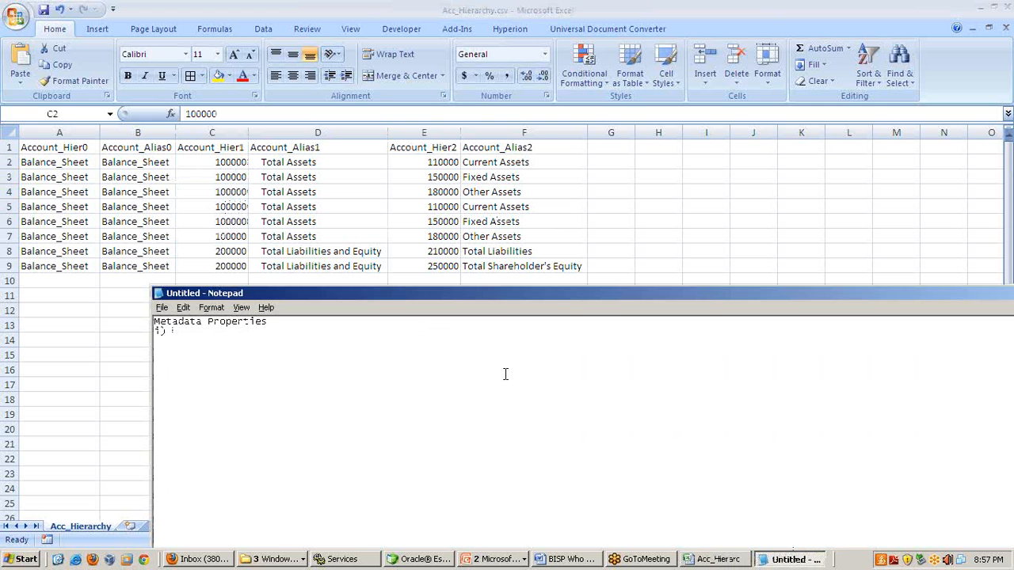
type("Top to Bottom Metadata")
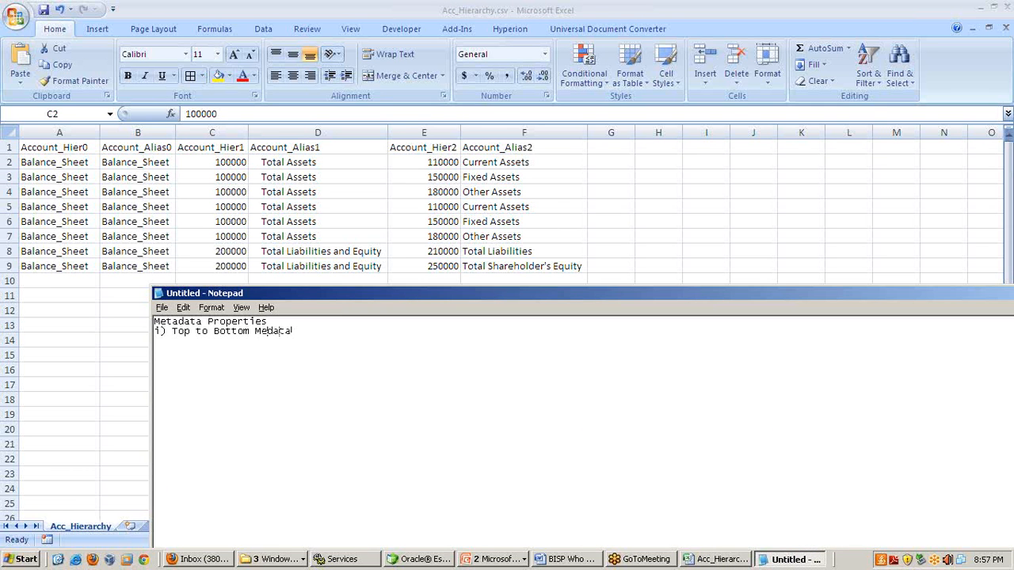
key("BackSpace")
key("BackSpace")
key("BackSpace")
key("BackSpace")
type("tadata ")
type("Load (")
type("Gen")
type("eral,")
key("BackSpace")
key("BackSpace")
type("ation")
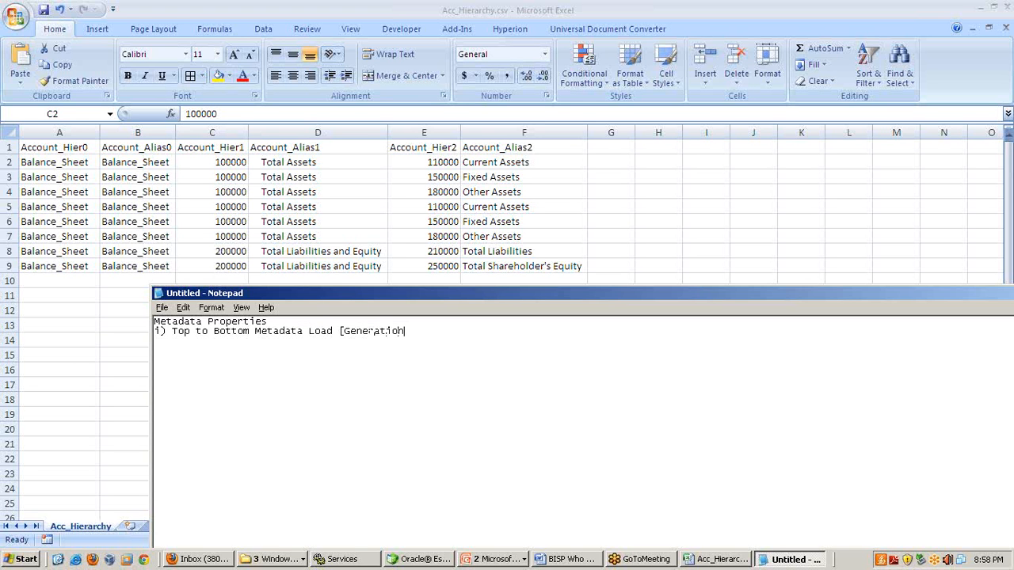
type(" Referenc")
type("e Method")
Add the second list item "ii) Metadata Account Dimension Members, Alias" to the note
type("i)")
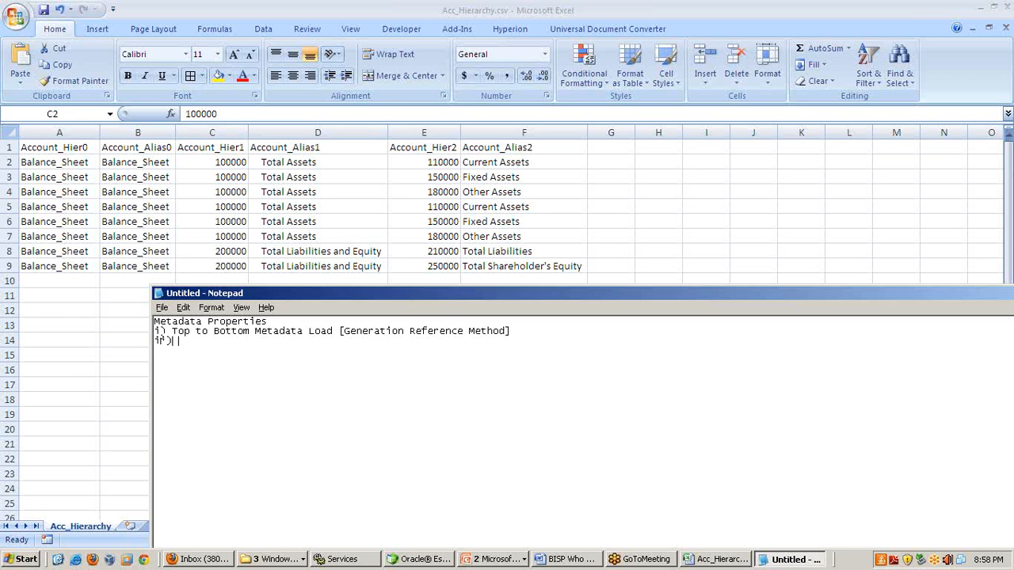
type(" Metadata Account Dimension Mem")
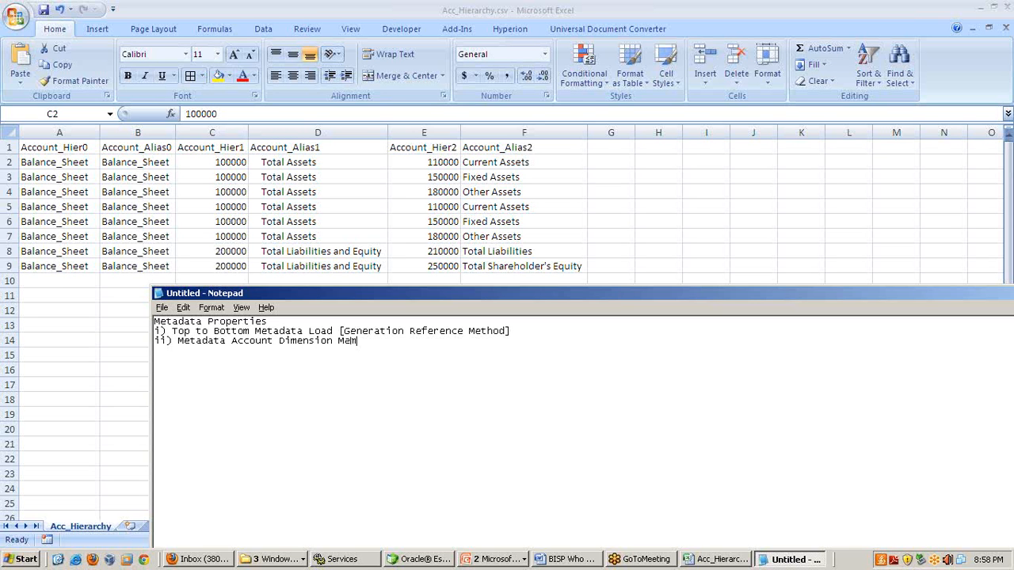
type("bers, Alias")
Check the Account_Hier0, Account_Hier1 and Account_Alias1 values in the spreadsheet, and start a new line in the note
left_click(204, 235)
left_click_drag(63, 163, 68, 251)
left_click_drag(210, 164, 230, 251)
left_click_drag(294, 176, 310, 250)
key("alt+Tab")
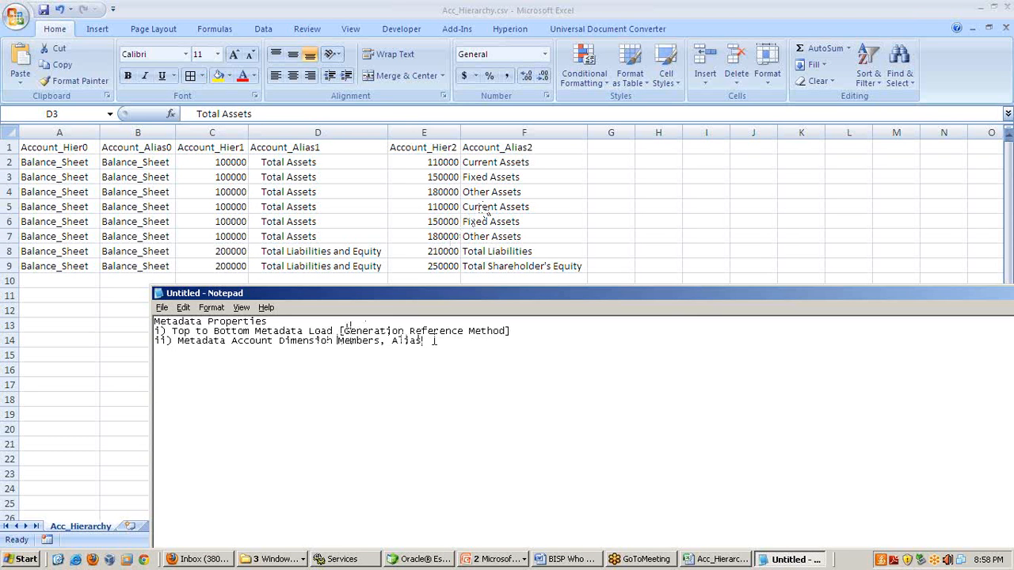
key("Return")
Switch to Essbase Administration Services, open the BISPDemo Consol outline, and expand the Account dimension down to Balance_Sheet's children
left_click(419, 559)
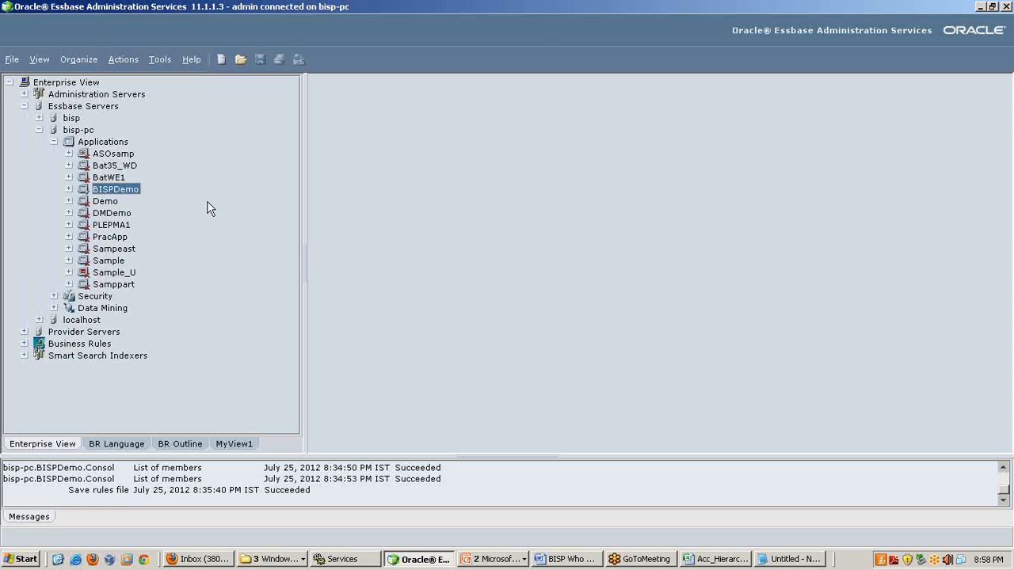
left_click(68, 188)
left_click(129, 214)
double_click(130, 213)
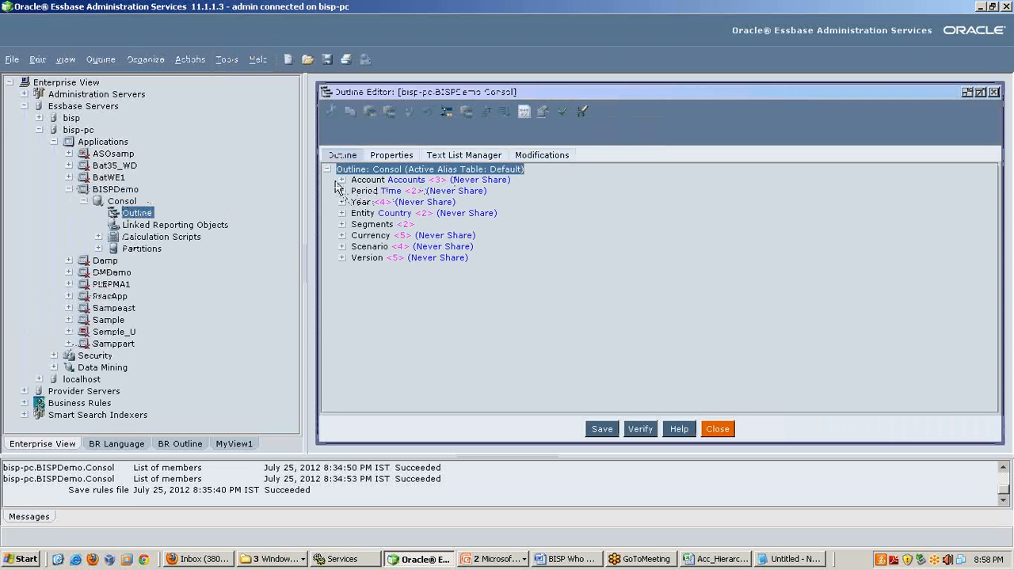
left_click(341, 180)
left_click(357, 213)
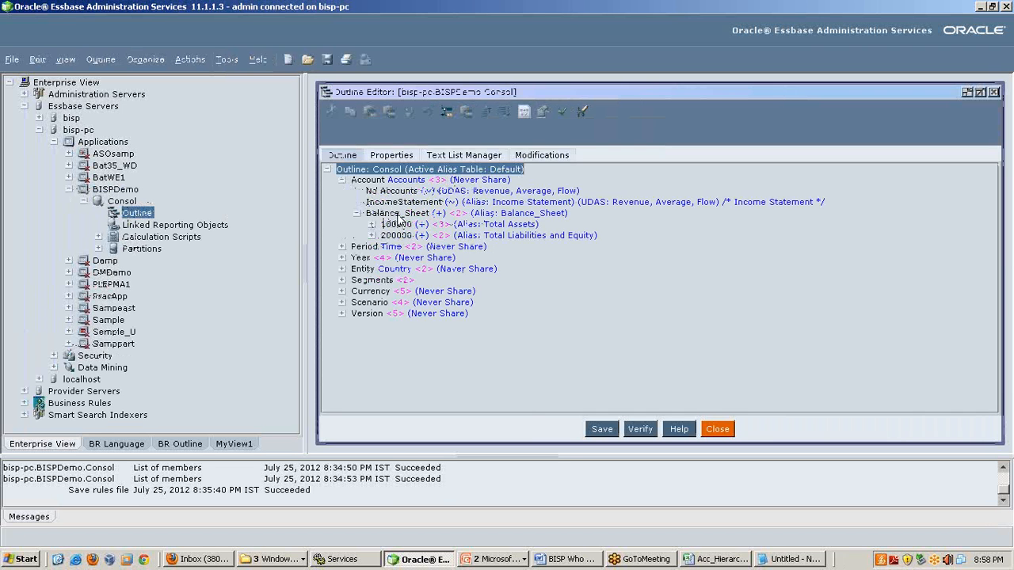
Delete the Balance_Sheet member from the Account dimension and save the outline
right_click(398, 220)
left_click(451, 351)
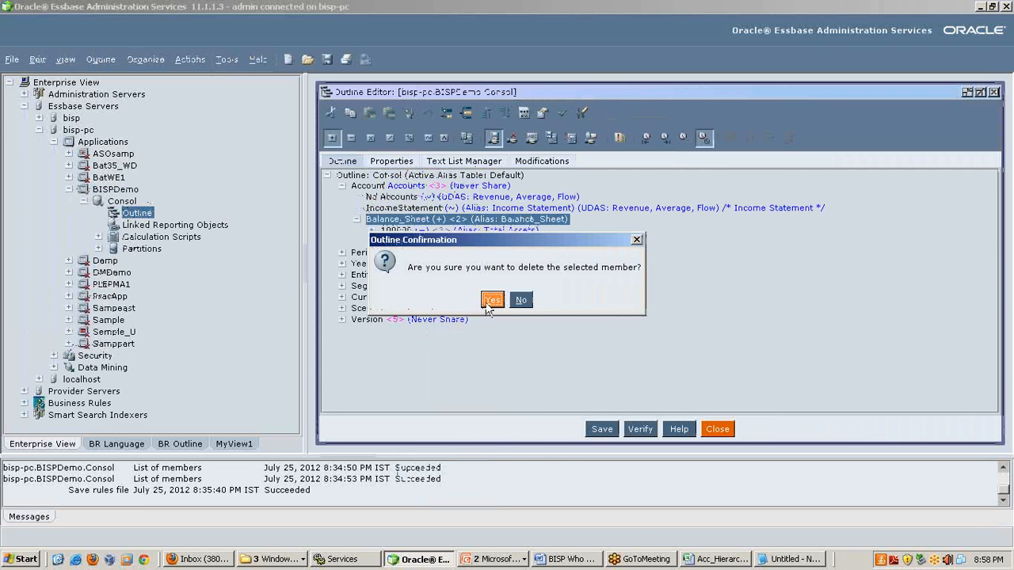
left_click(492, 300)
left_click(601, 428)
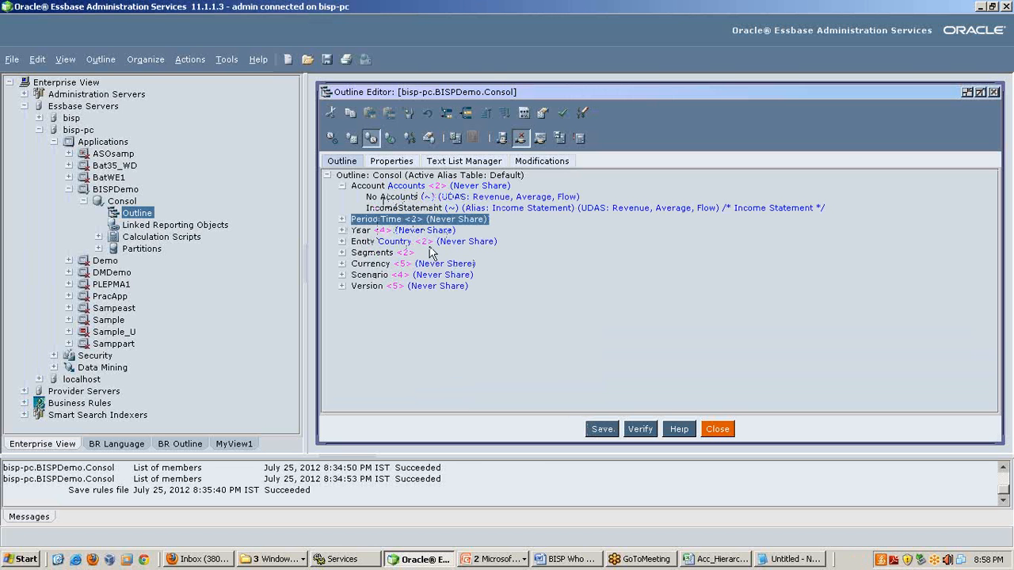
Switch back to the Acc_Hierarchy.csv spreadsheet in Excel
left_click(736, 560)
left_click(541, 385)
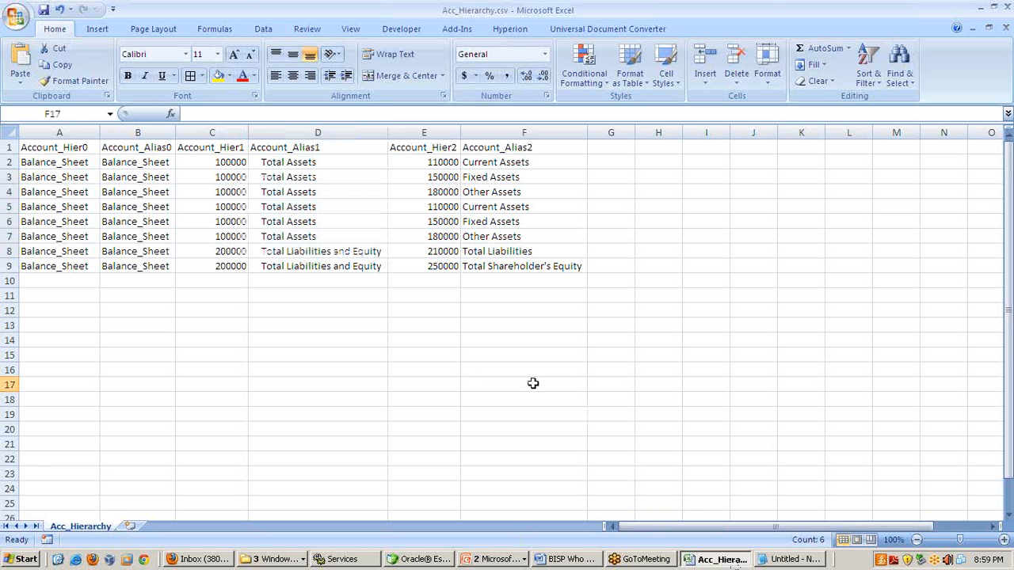
Look over the hierarchy data in the spreadsheet, switch to the PowerPoint slide show, and underline and tick 'Create a rules file'
left_click_drag(79, 147, 500, 264)
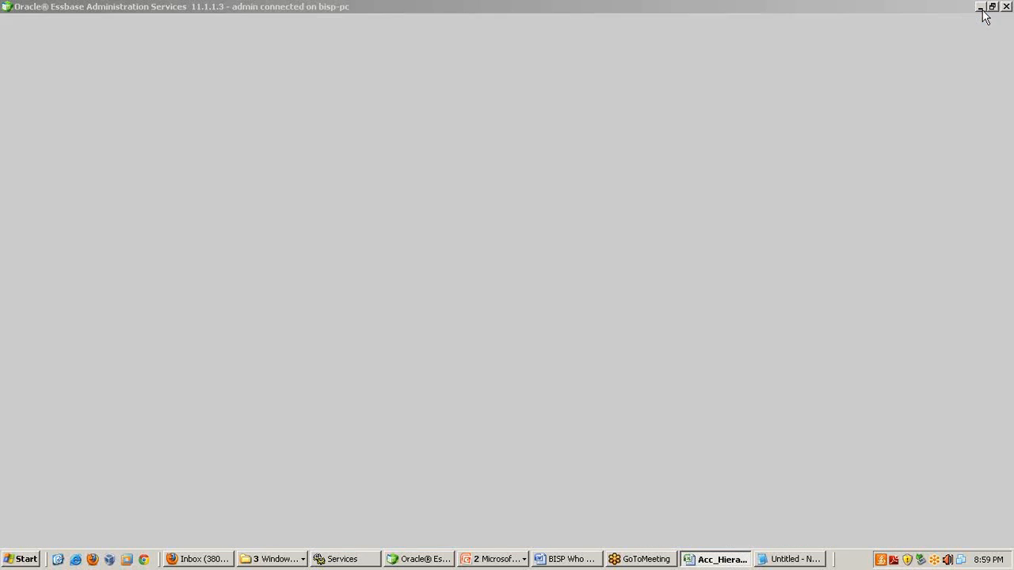
left_click(981, 7)
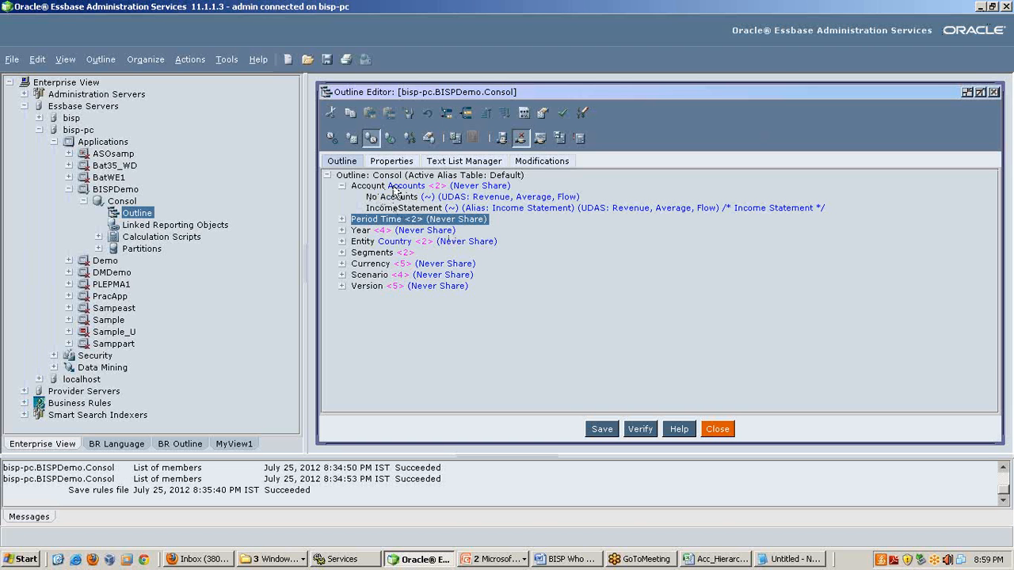
left_click(511, 560)
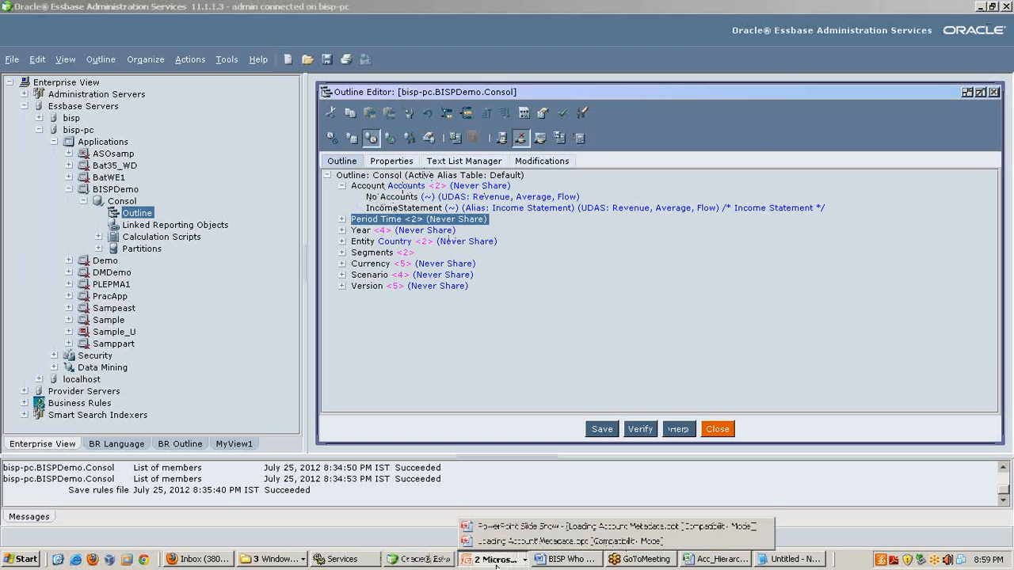
left_click(515, 527)
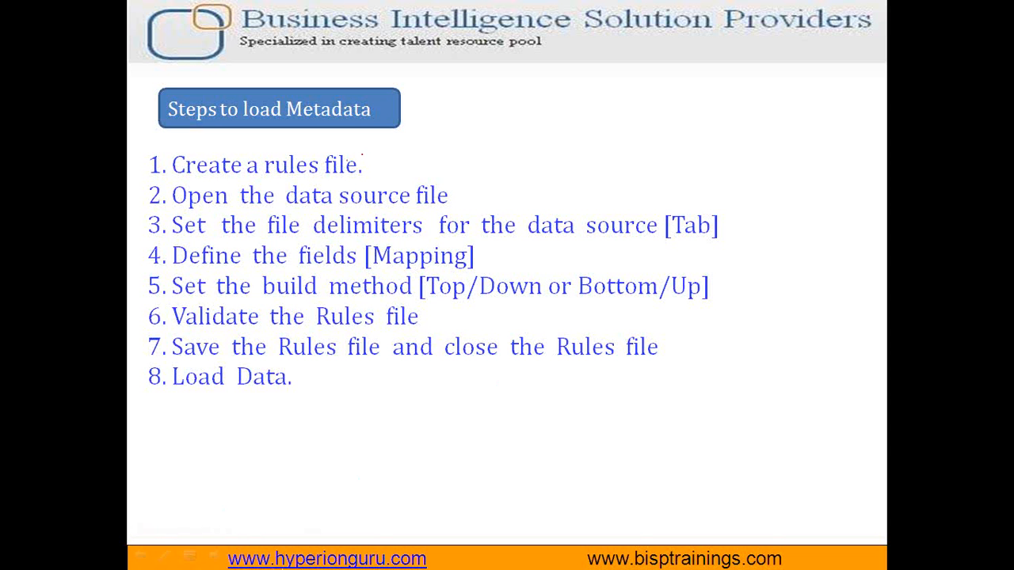
left_click_drag(392, 172, 486, 153)
left_click_drag(170, 176, 366, 176)
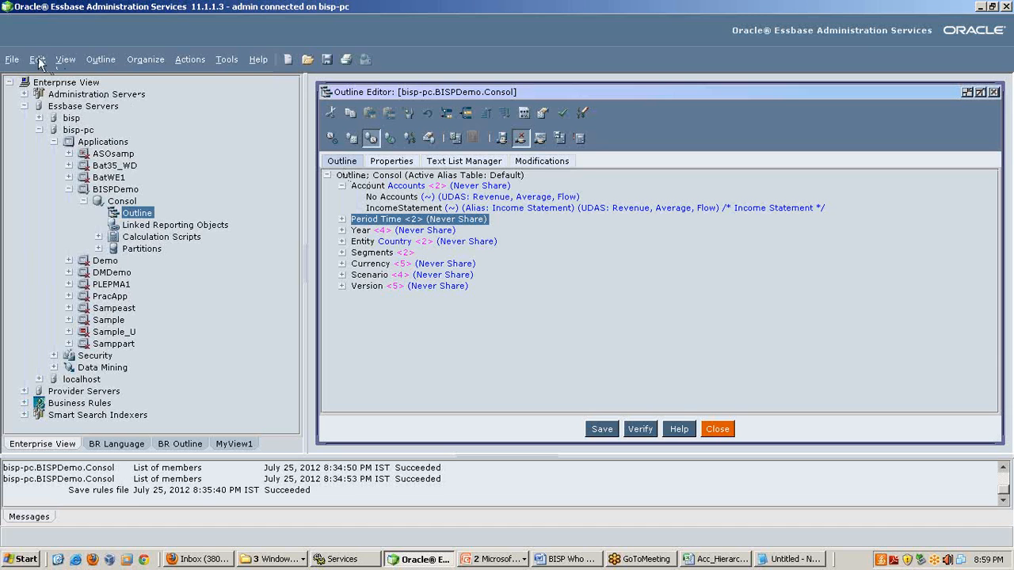
Create a new rules file in Essbase Administration Services
left_click(24, 59)
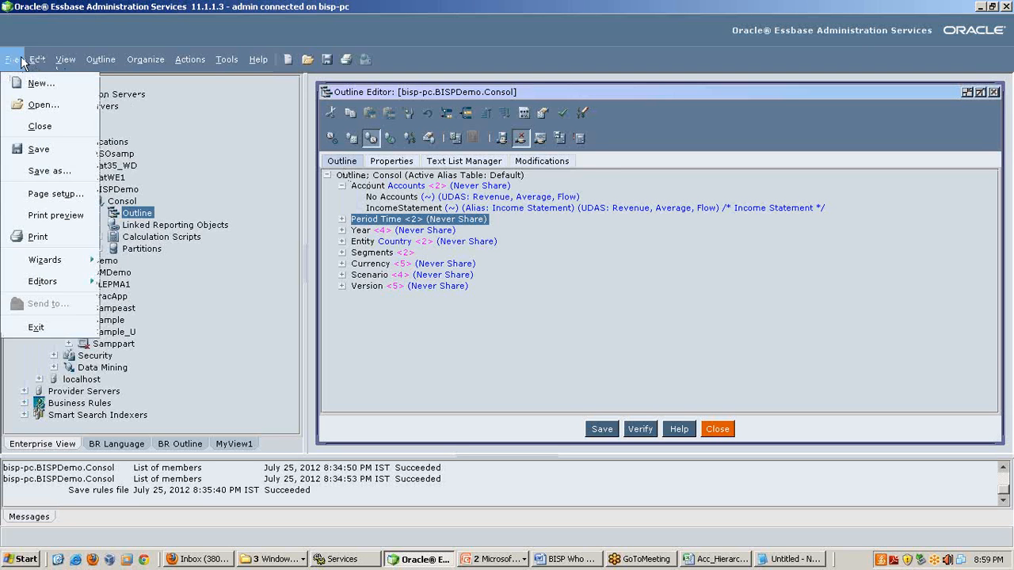
mouse_move(38, 59)
left_click(26, 80)
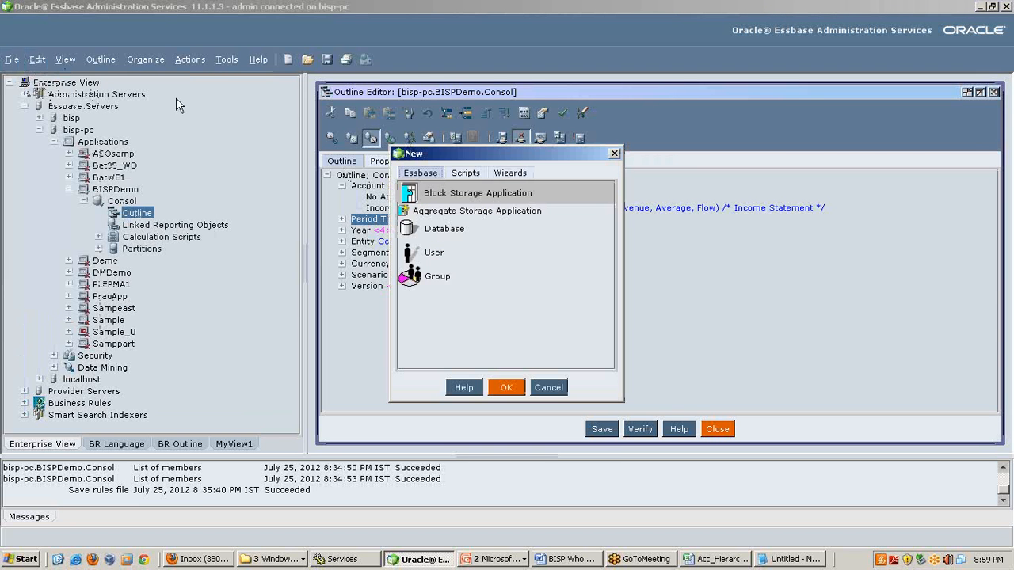
left_click(474, 173)
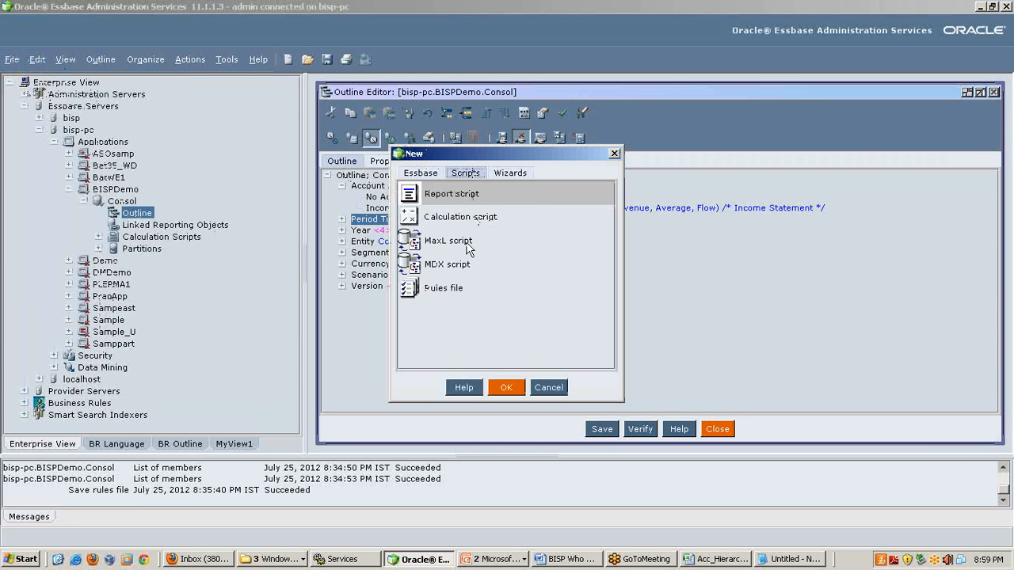
left_click(434, 294)
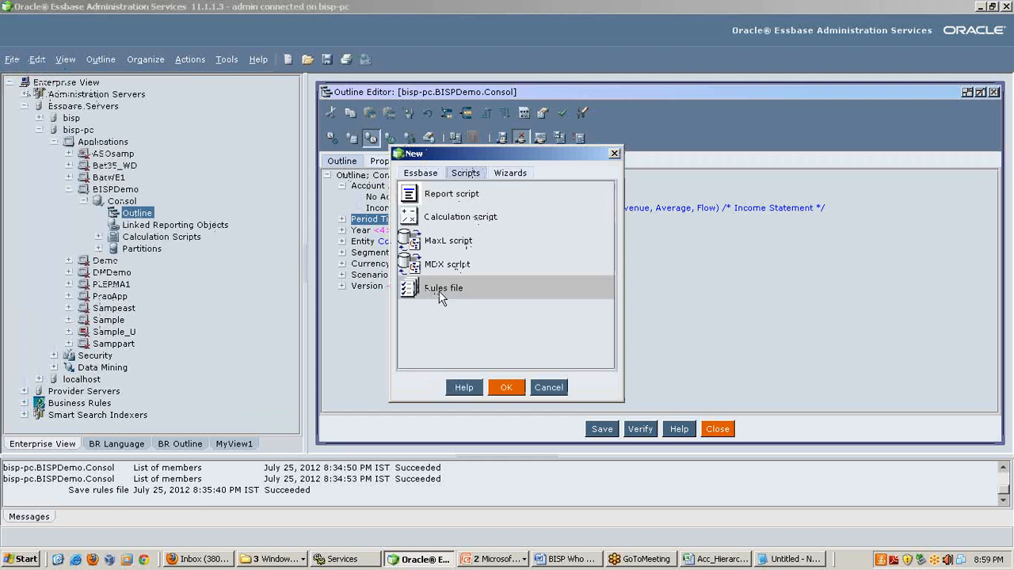
left_click(503, 386)
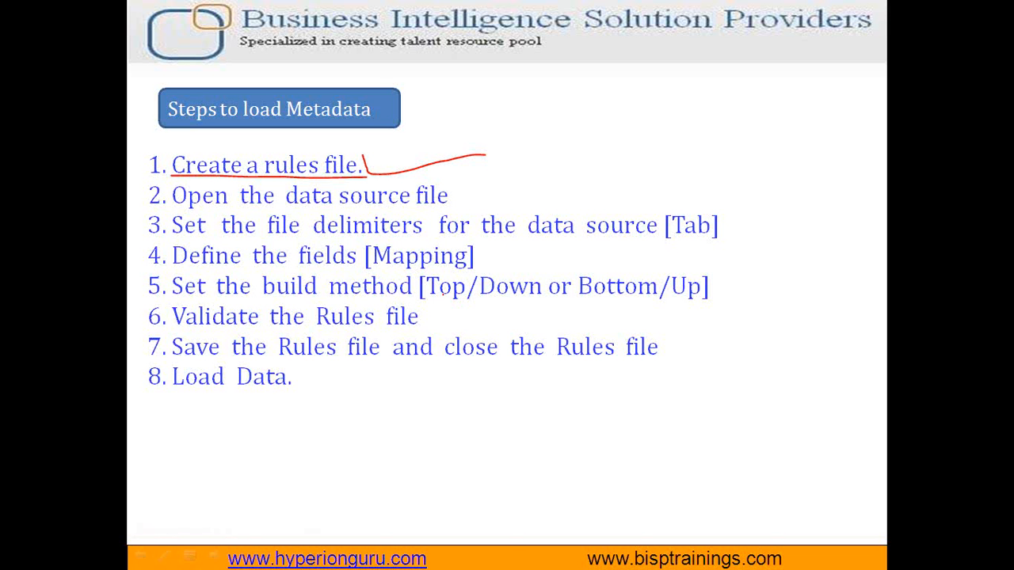
Underline 'Open the data source file' on the slide, and start opening a data file from the local file system's DataSource folder in Essbase
mouse_move(173, 211)
left_mouse_down()
mouse_move(303, 220)
mouse_move(436, 208)
left_mouse_up()
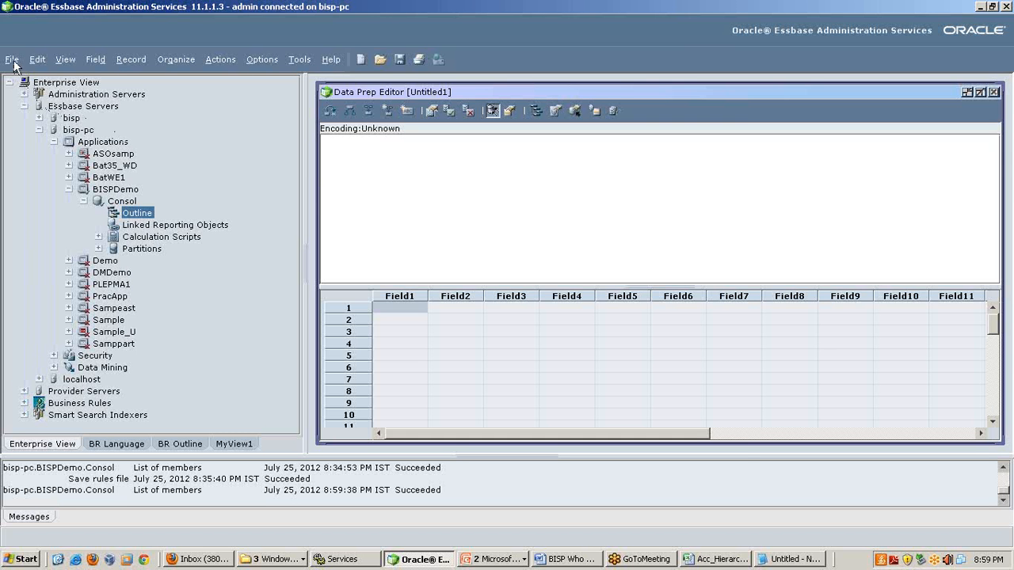
left_click(12, 59)
left_click(38, 127)
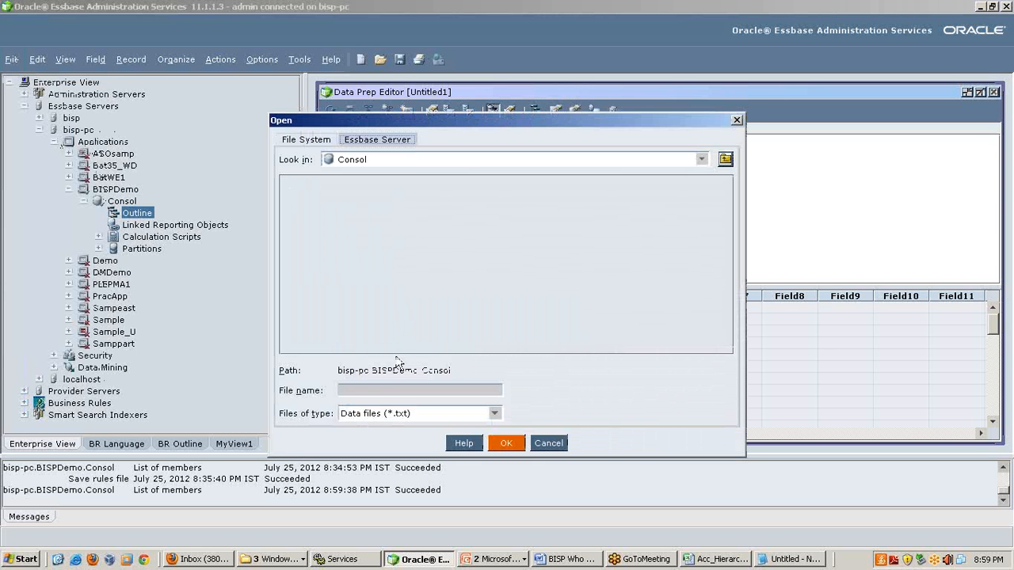
Add the line 'ii) Data Source .csv and it is in local file system' to the Notepad note
left_click(788, 559)
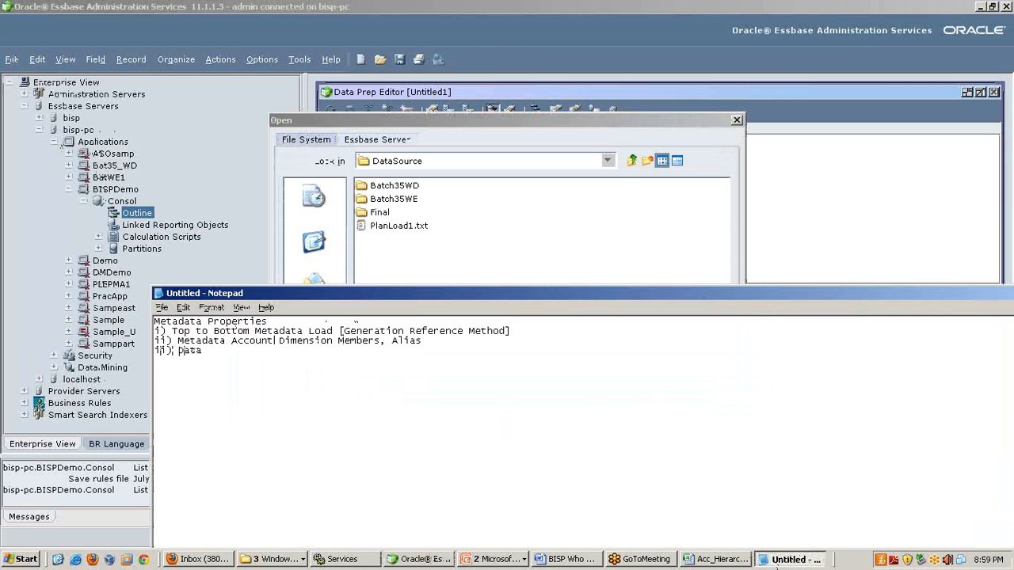
type("e")
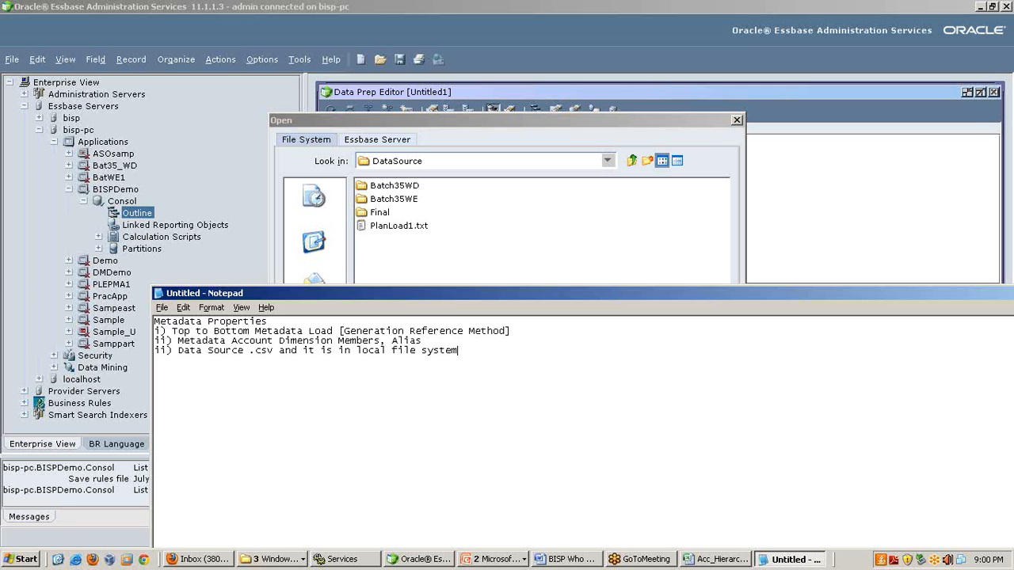
Set the file type to CSV files and open Acc_Hierarchy.csv as the data source of the untitled rules file
left_click(511, 200)
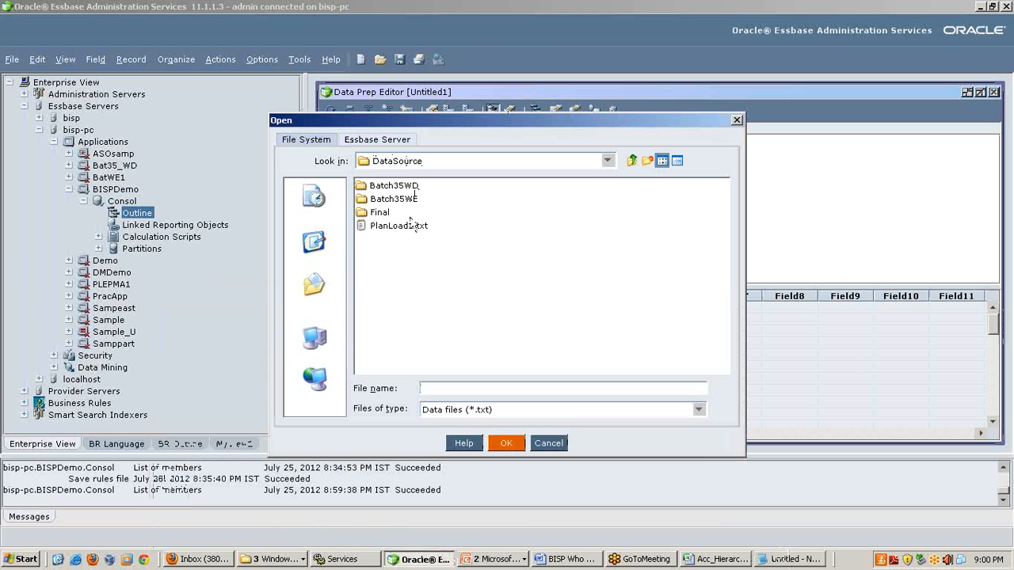
left_click(468, 410)
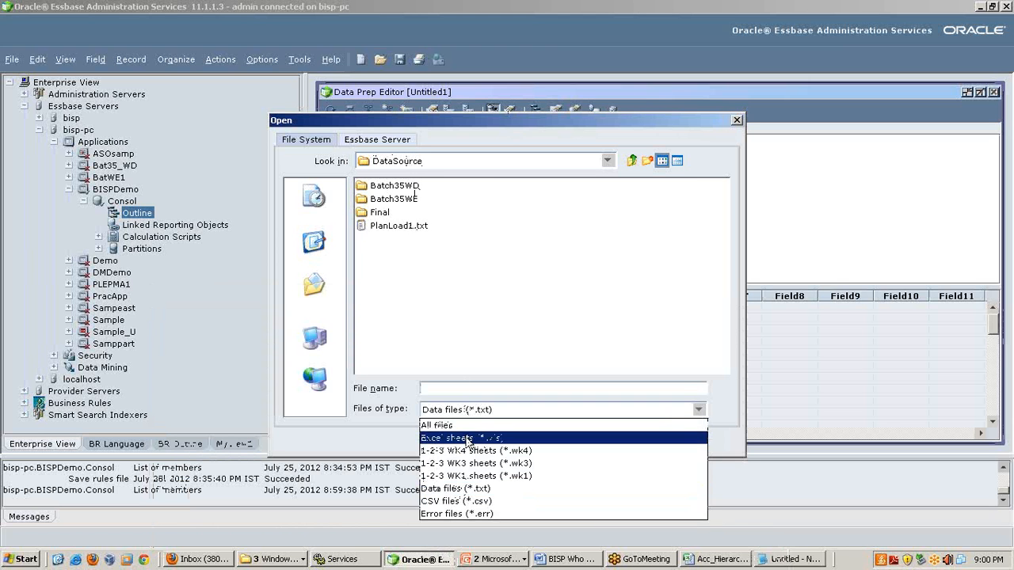
left_click(467, 438)
left_click(470, 410)
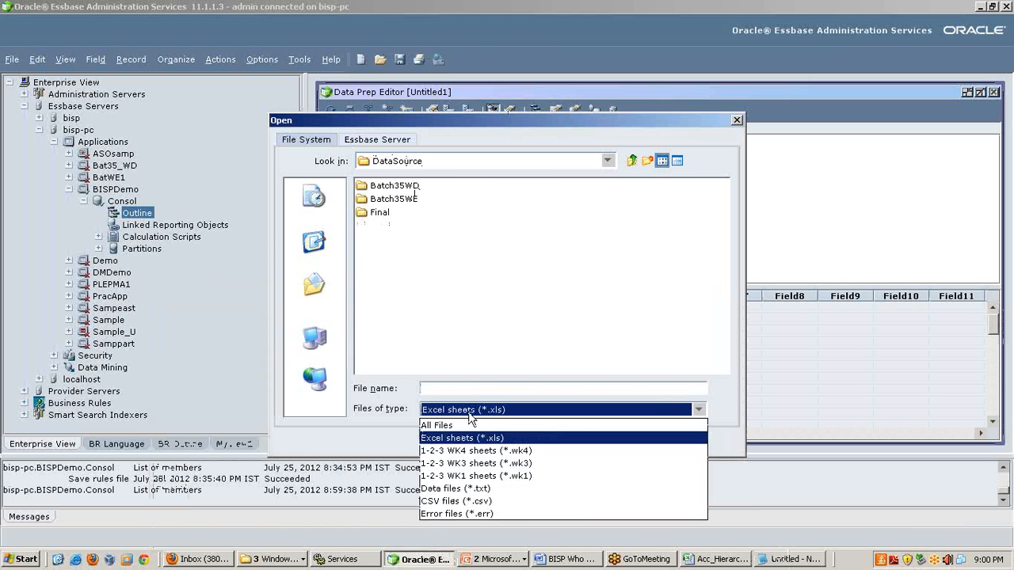
left_click(456, 500)
left_click(389, 230)
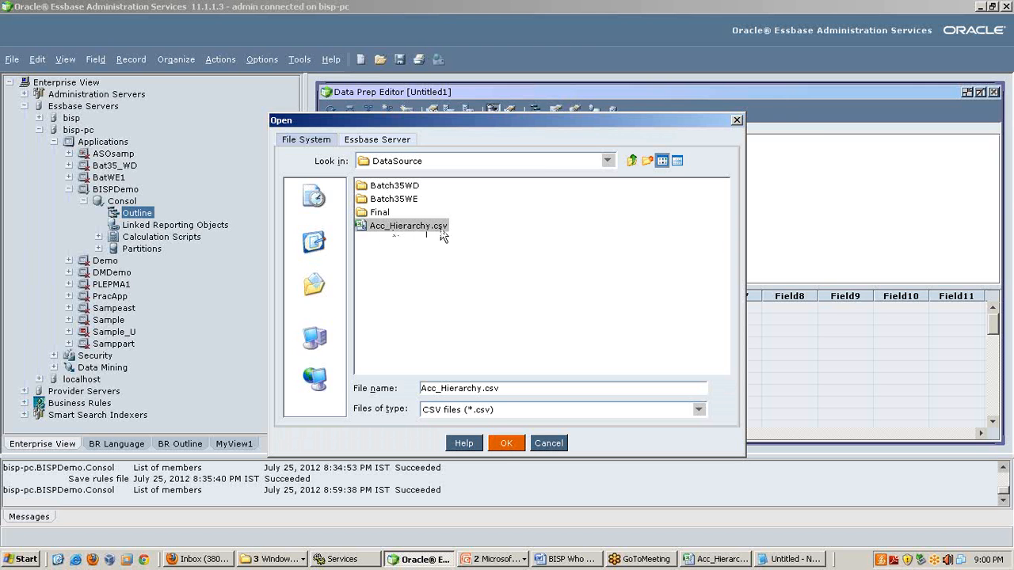
left_click(505, 444)
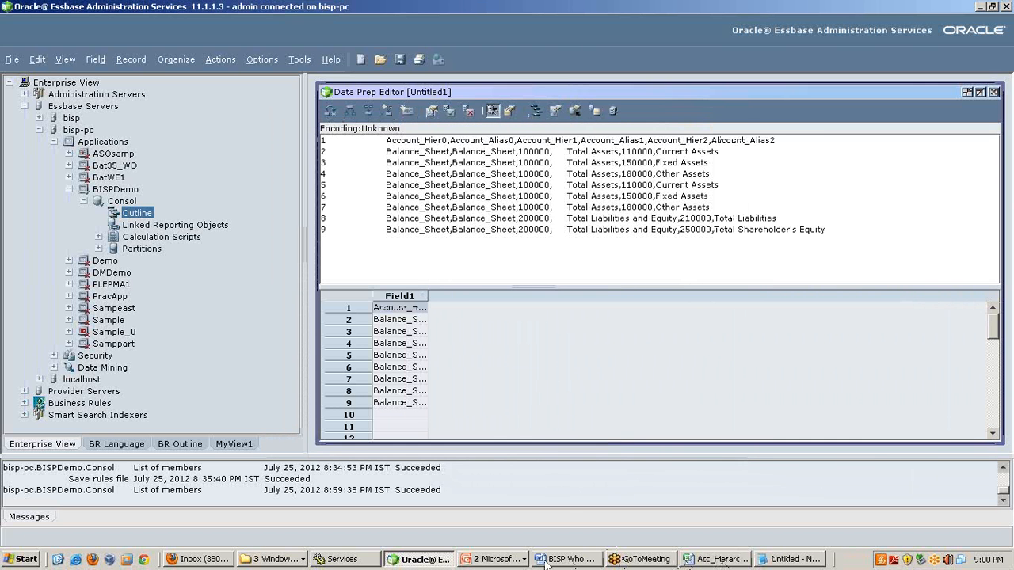
Mark the 'Set the file delimiters' item and its Tab option on the PowerPoint slide, and widen Field1 in the Essbase Data Prep Editor
left_click(497, 559)
left_click(511, 527)
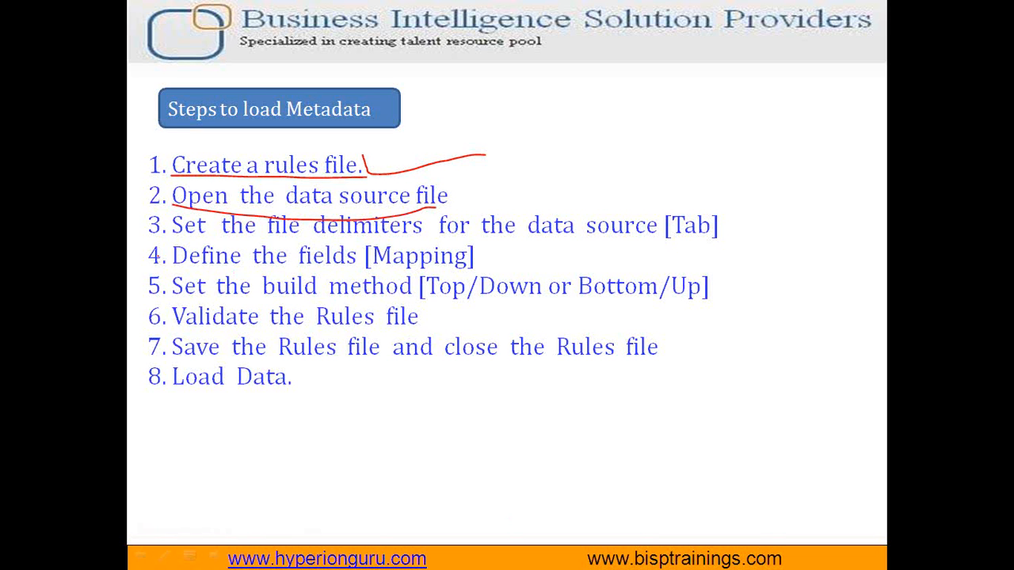
mouse_move(254, 236)
left_mouse_down()
mouse_move(410, 238)
mouse_move(320, 214)
mouse_move(415, 240)
left_mouse_up()
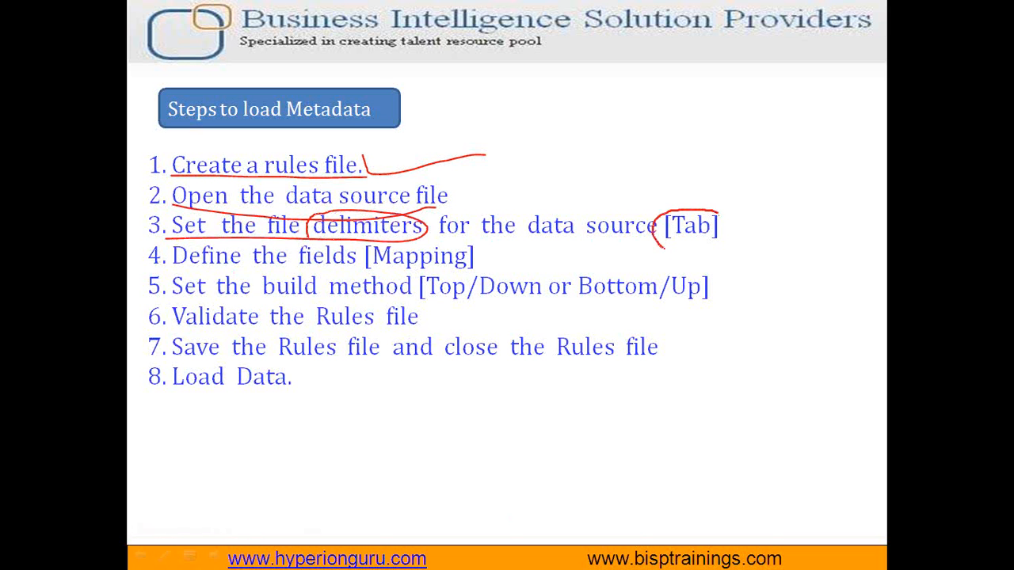
key("alt+Tab")
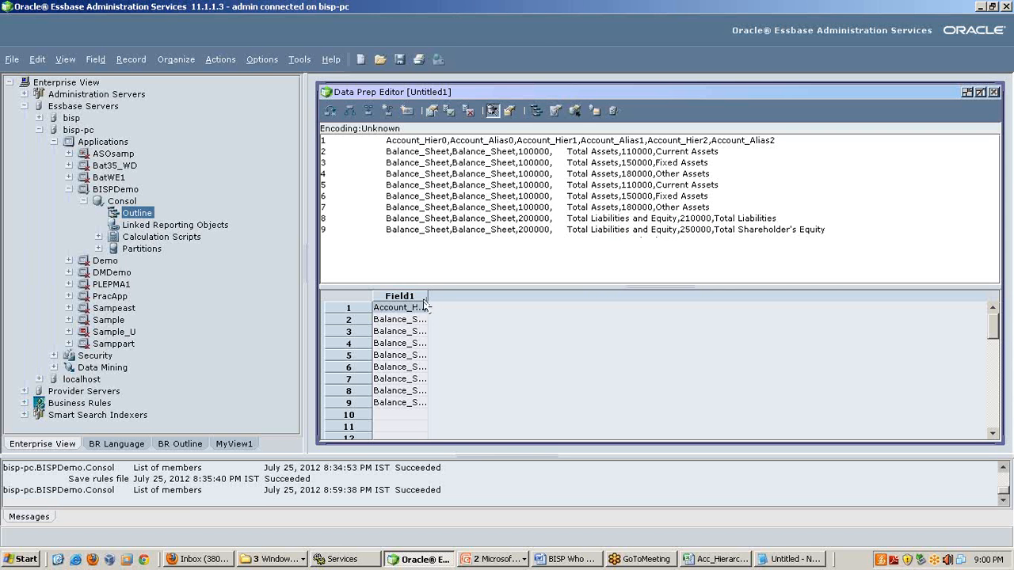
left_click_drag(428, 297, 469, 297)
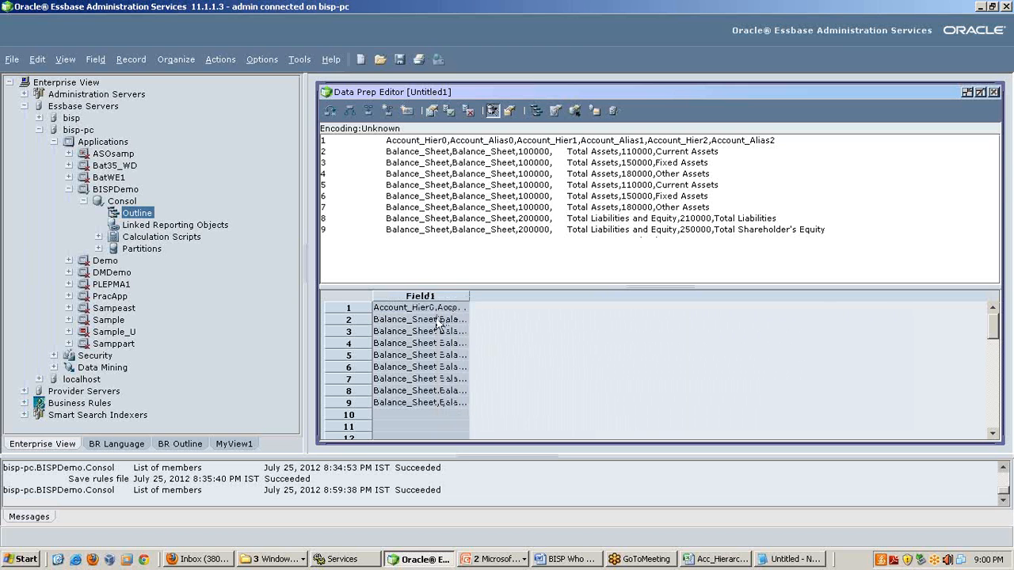
Add the line 'iv) Delimiter is ,' to the Notepad note
left_click(778, 559)
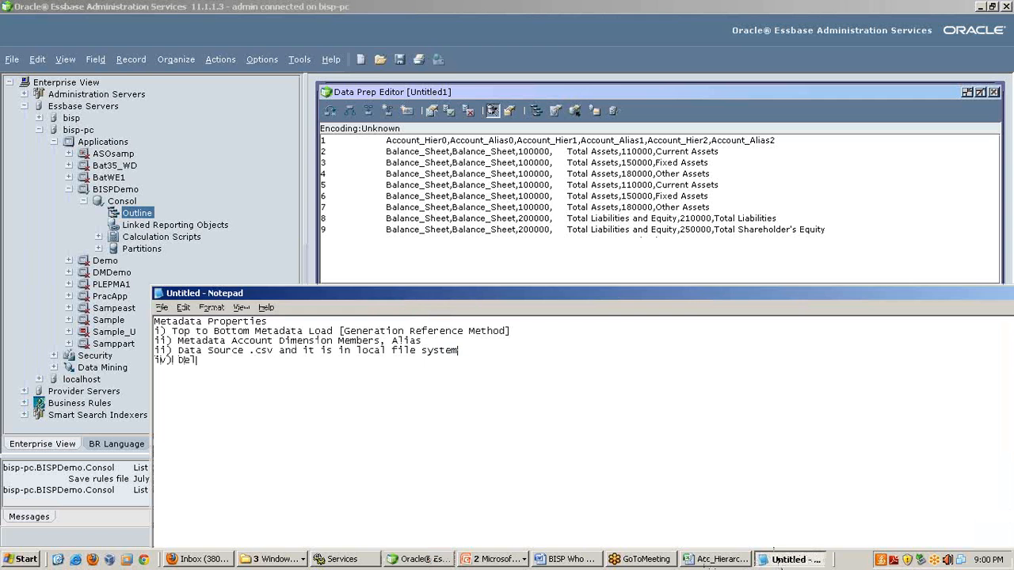
type("r is ,")
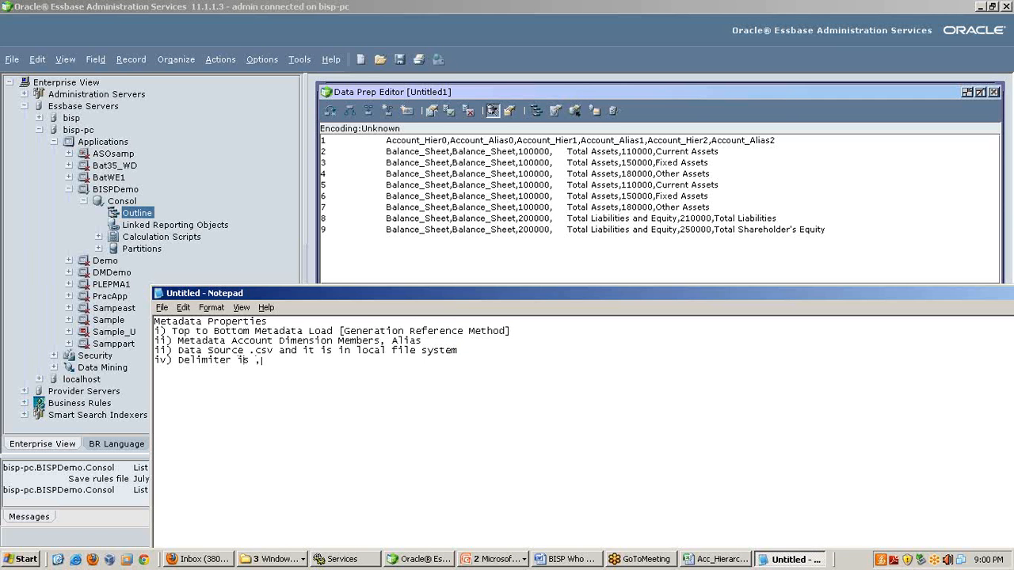
Switch back to Essbase and set the data source delimiter to Comma in the Data Source Properties
key("alt+Tab")
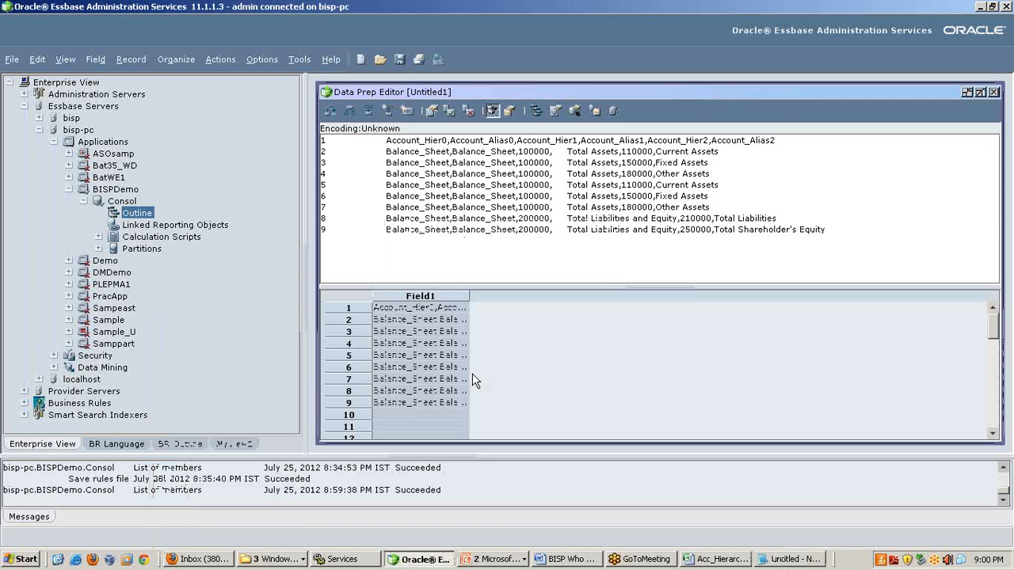
left_click(556, 113)
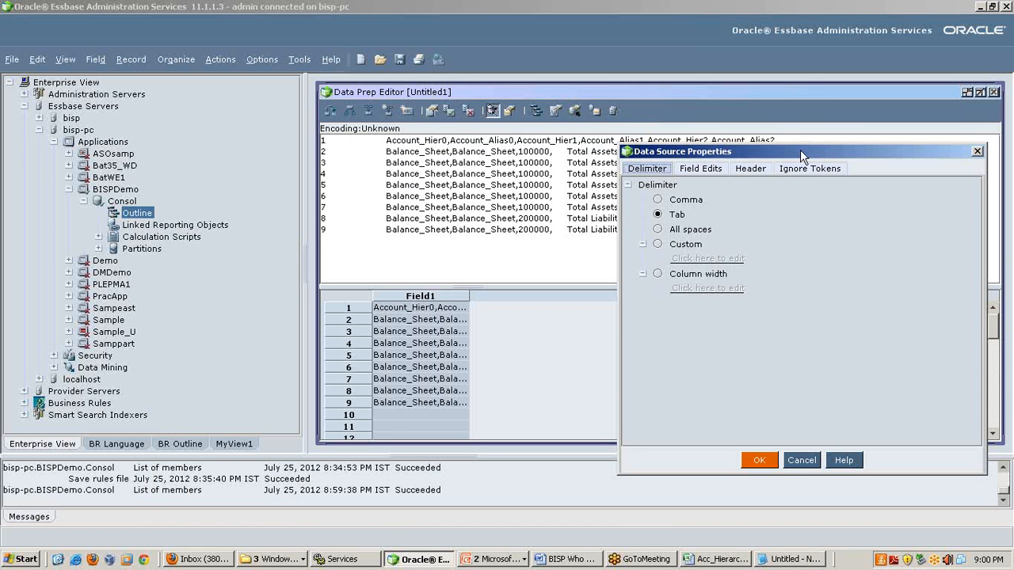
left_click_drag(509, 117, 800, 150)
left_click(820, 460)
left_click(554, 111)
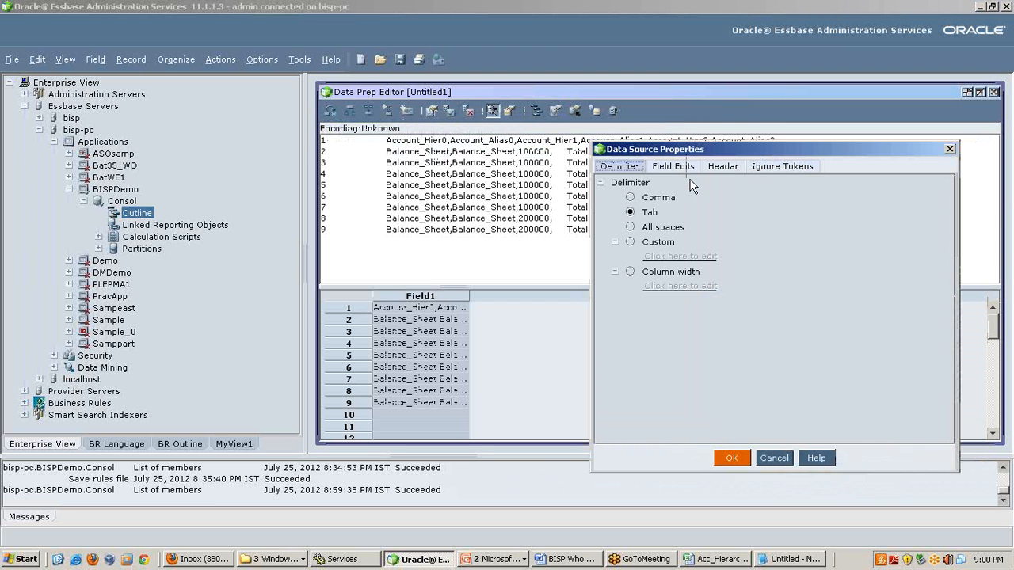
left_click(640, 198)
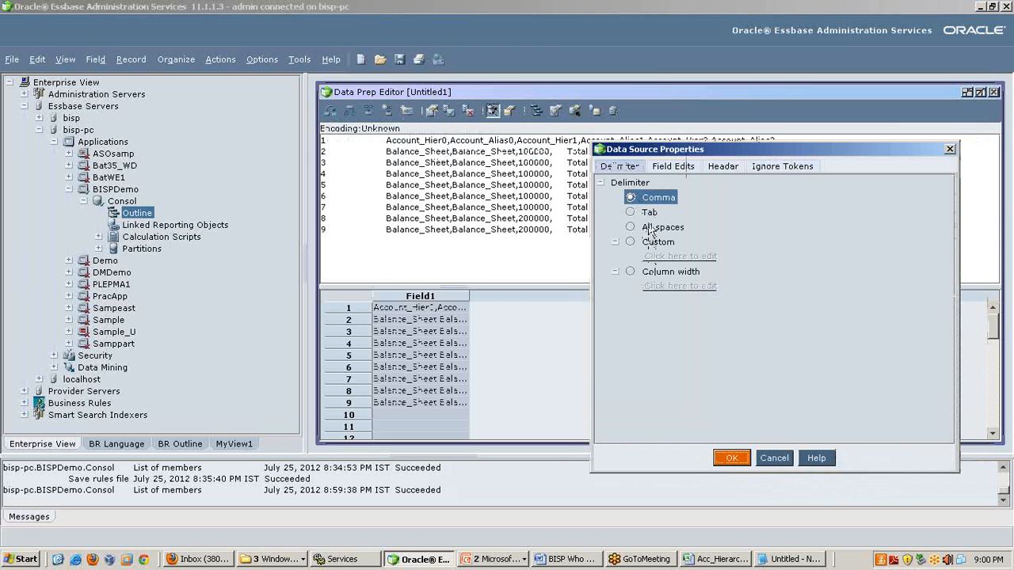
left_click(732, 458)
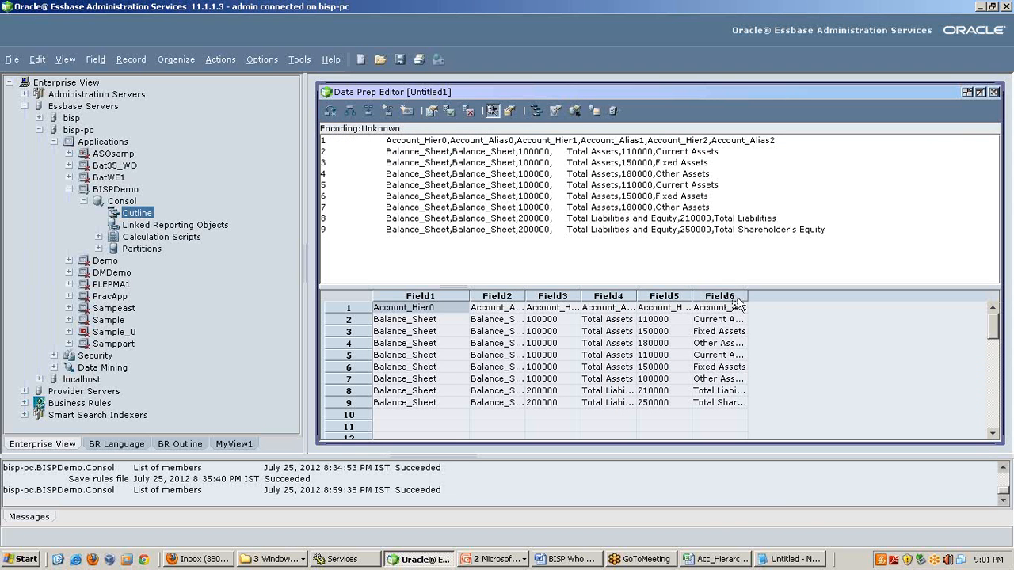
Examine the separated columns Field1 through Field6 in the Data Prep Editor one after another
left_click(438, 304)
left_click(499, 305)
left_click(560, 306)
left_click(623, 300)
left_click(672, 301)
left_click(713, 302)
left_click(465, 301)
left_click(499, 302)
left_click(554, 303)
left_click(622, 302)
left_click(665, 301)
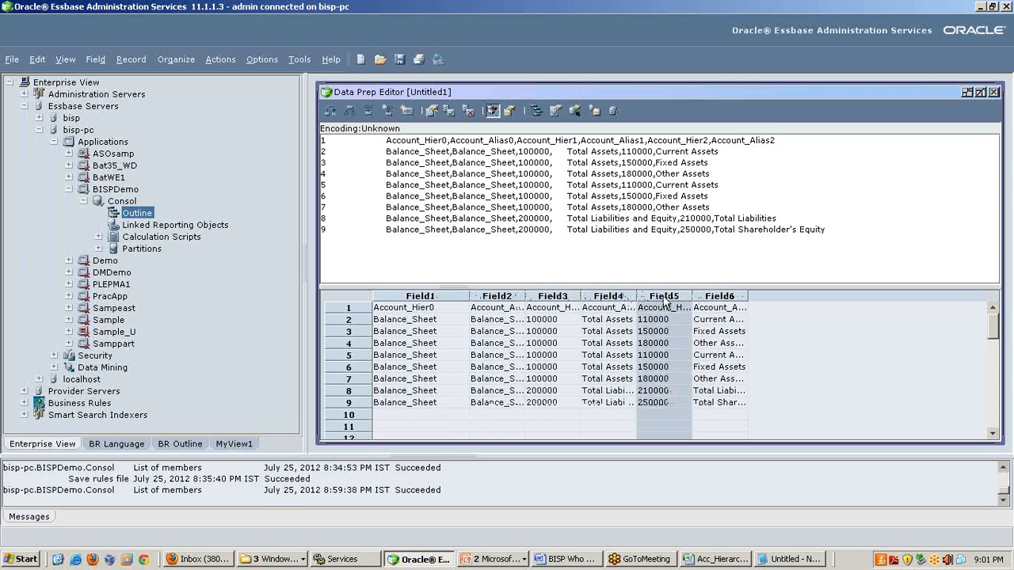
left_click(713, 302)
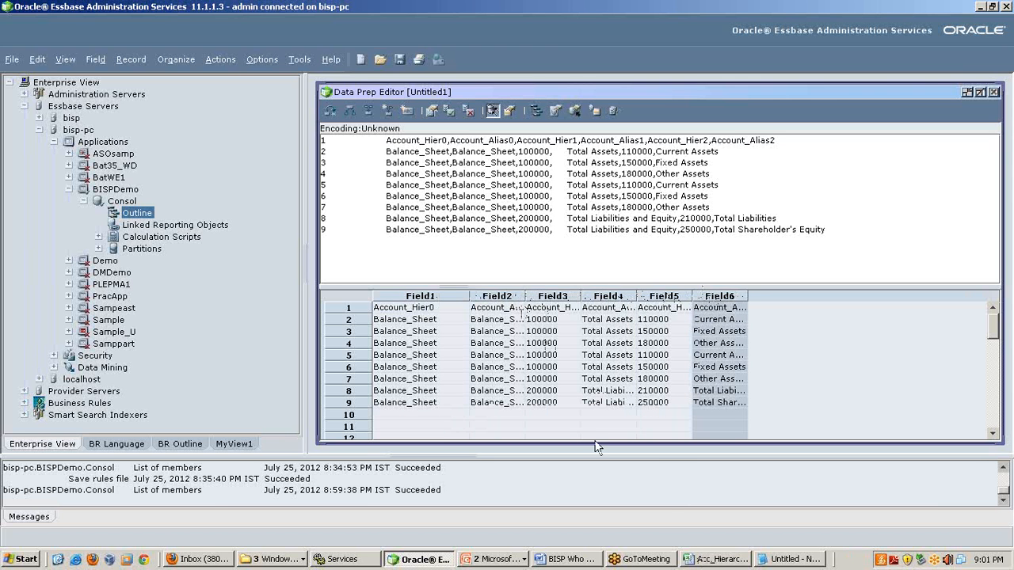
Add the line 'v) Data Header' to the Notepad note and return to Essbase
left_click(781, 559)
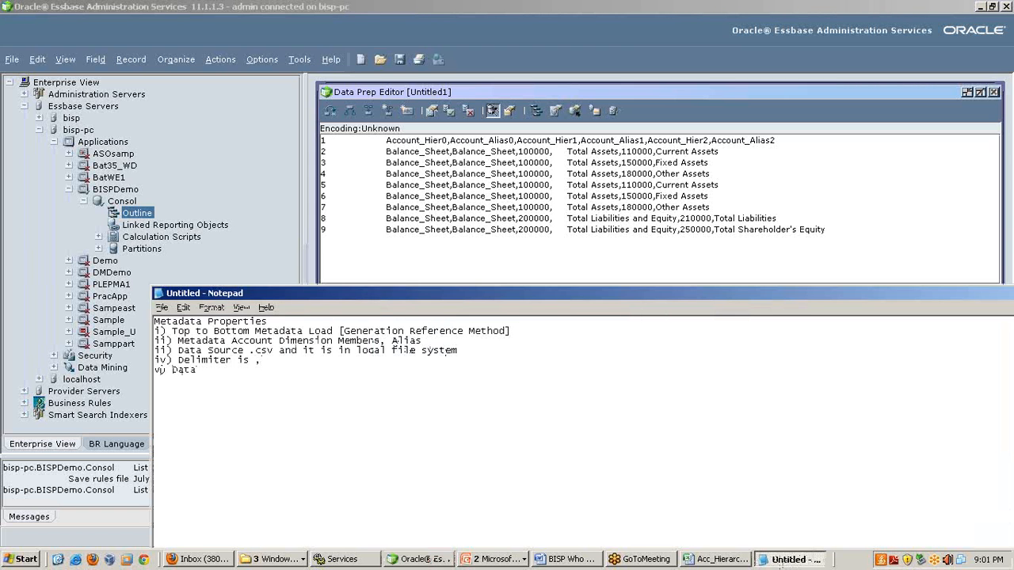
left_click(422, 559)
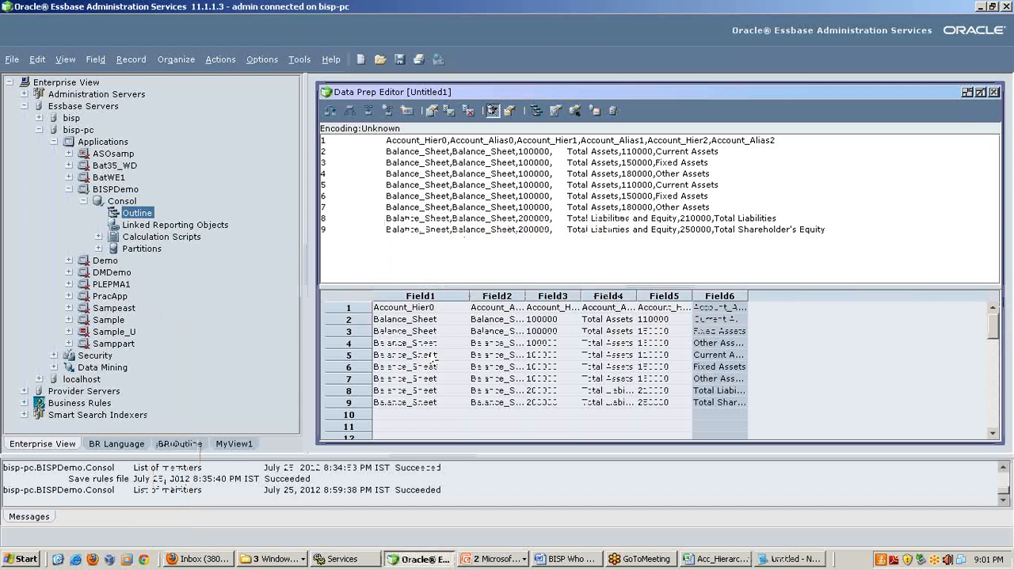
Widen the Field2 through Field6 columns in the Data Prep Editor so their header names can be read
left_click(425, 309)
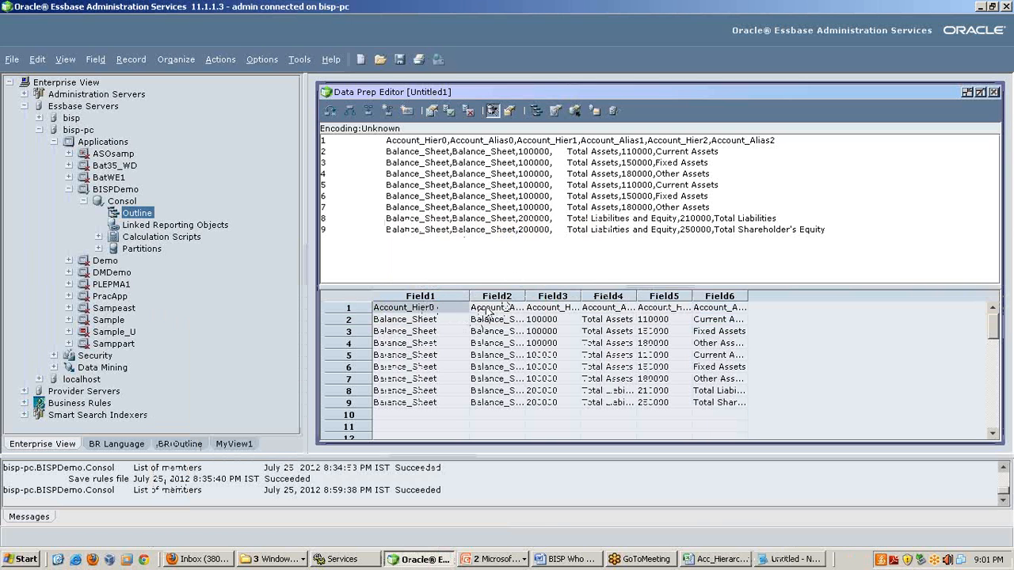
left_click(487, 313)
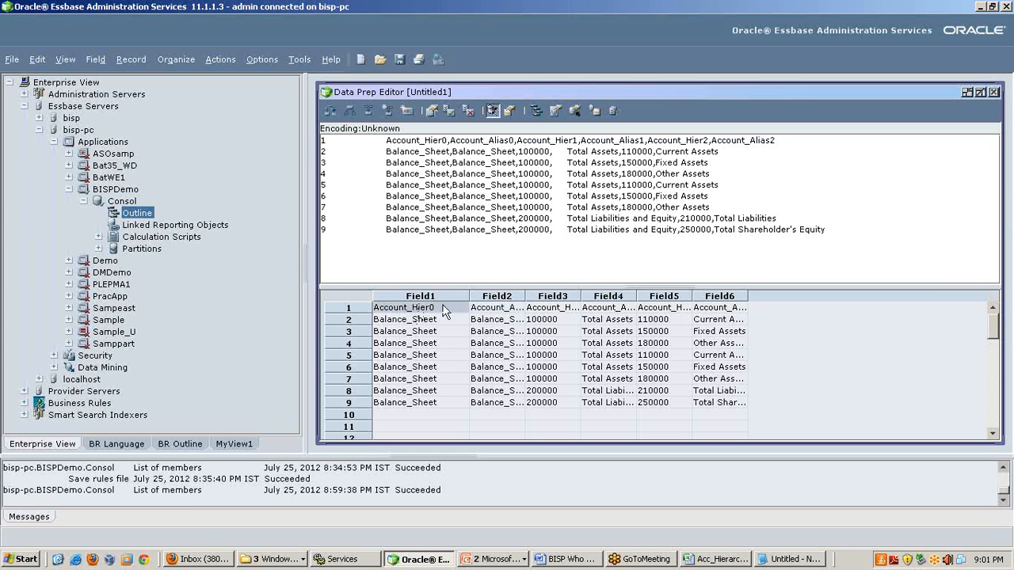
left_click_drag(525, 294, 560, 295)
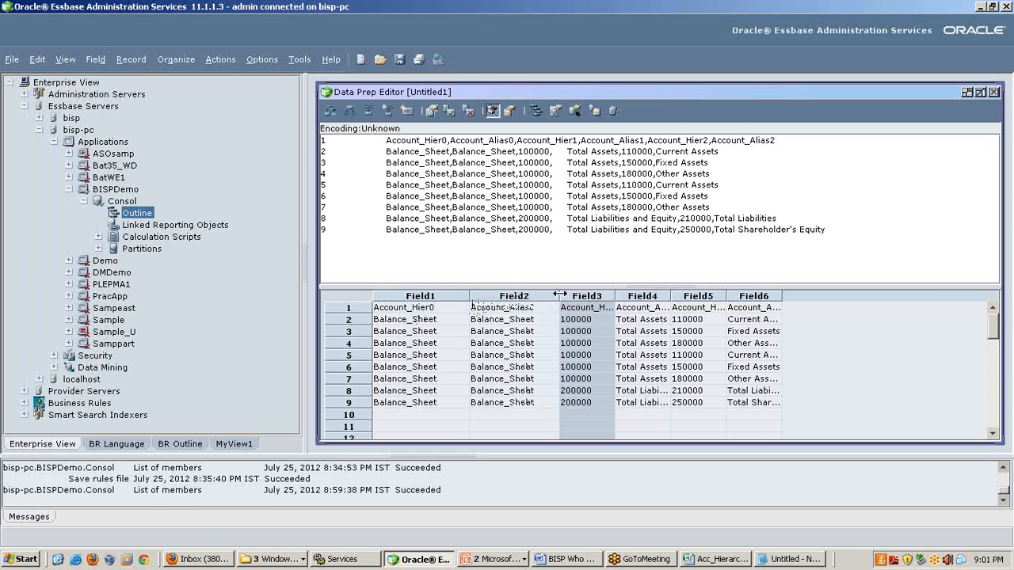
left_click(529, 309)
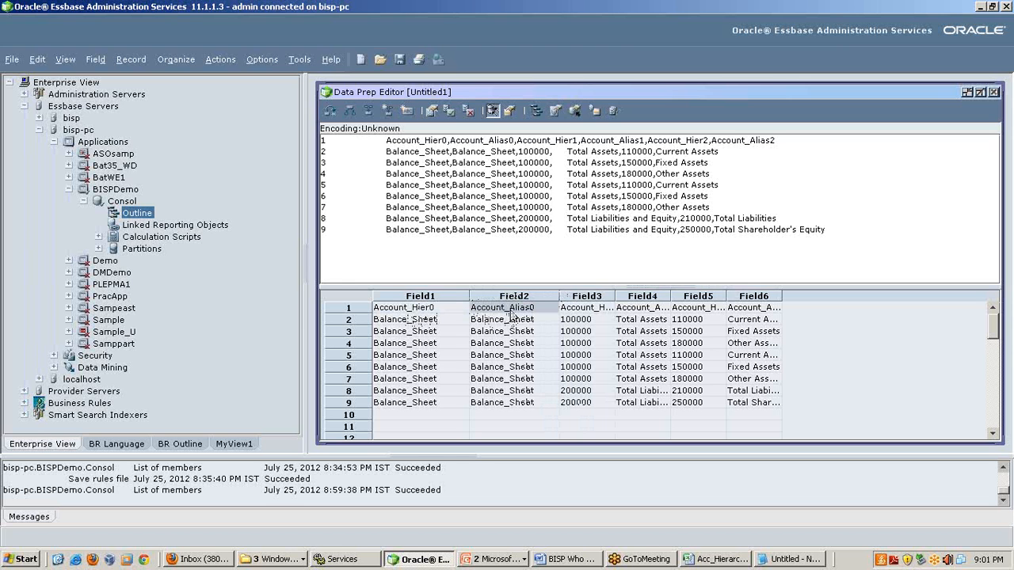
left_click(601, 314)
left_click_drag(617, 296, 649, 296)
left_click_drag(762, 297, 796, 296)
left_click_drag(706, 296, 736, 297)
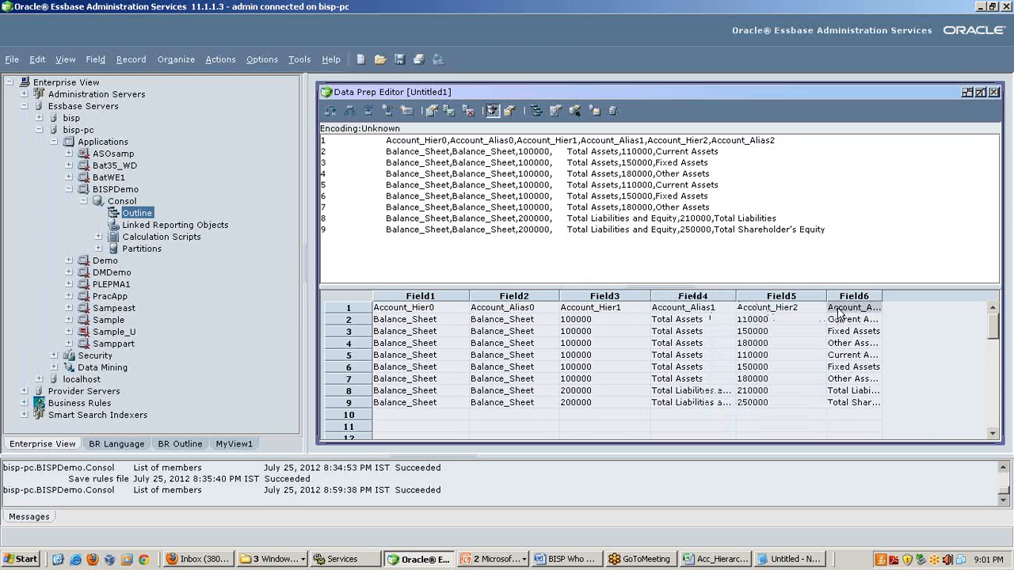
left_click_drag(882, 296, 927, 297)
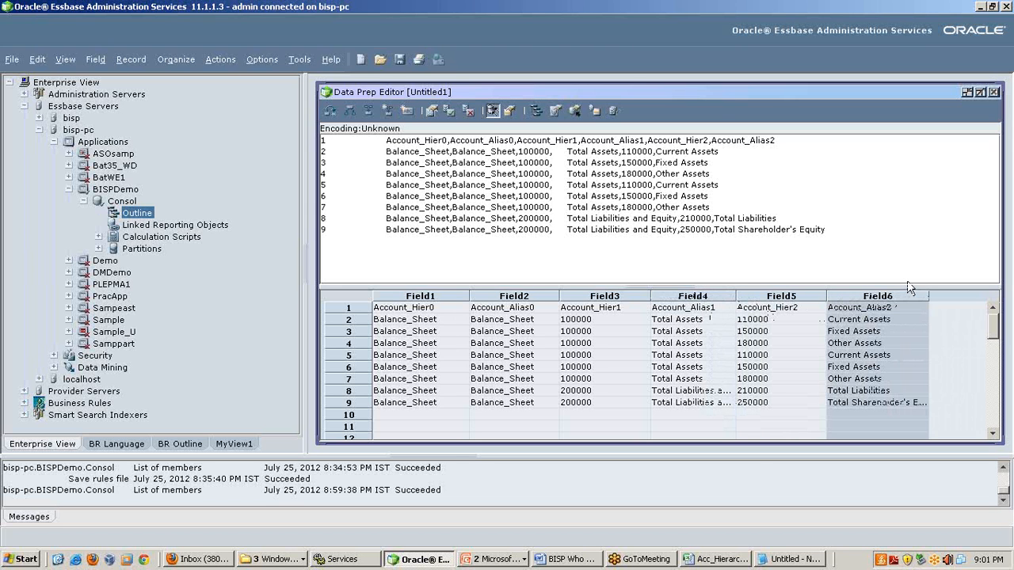
Examine the header names in the first record of the Data Prep Editor across Field1 through Field6
left_click(398, 299)
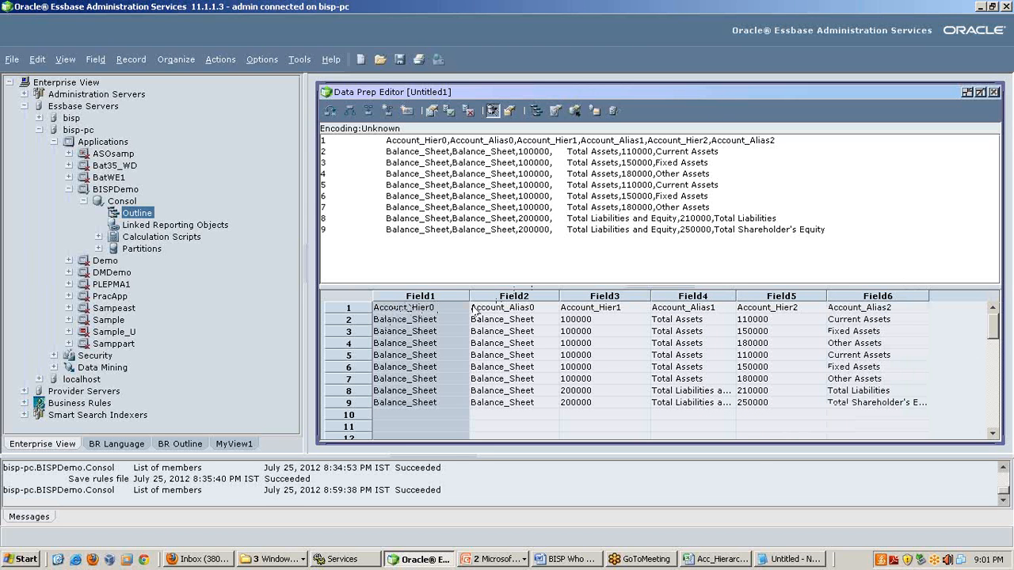
left_click(401, 308)
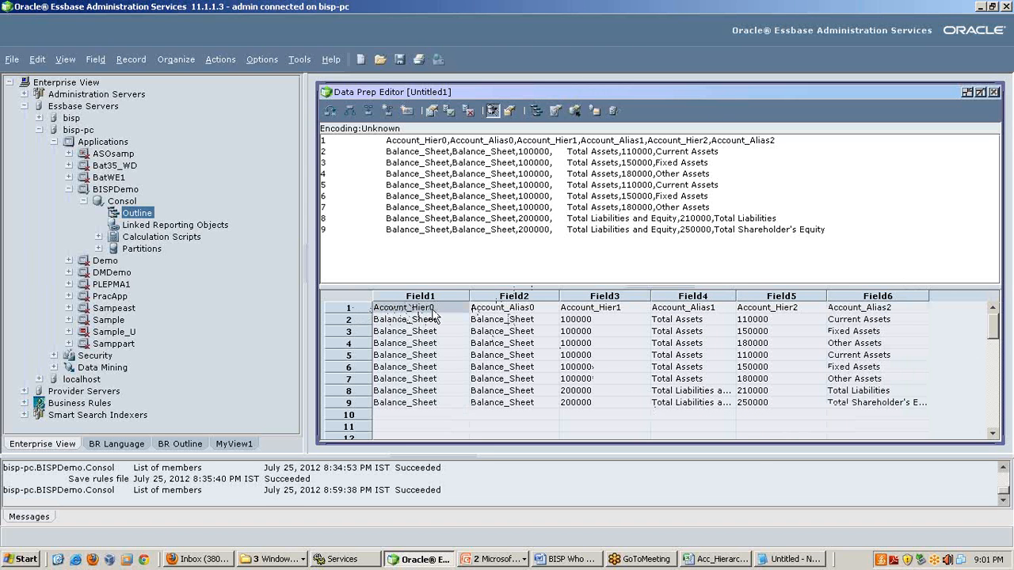
left_click(480, 315)
left_click(590, 315)
left_click(694, 315)
left_click(772, 315)
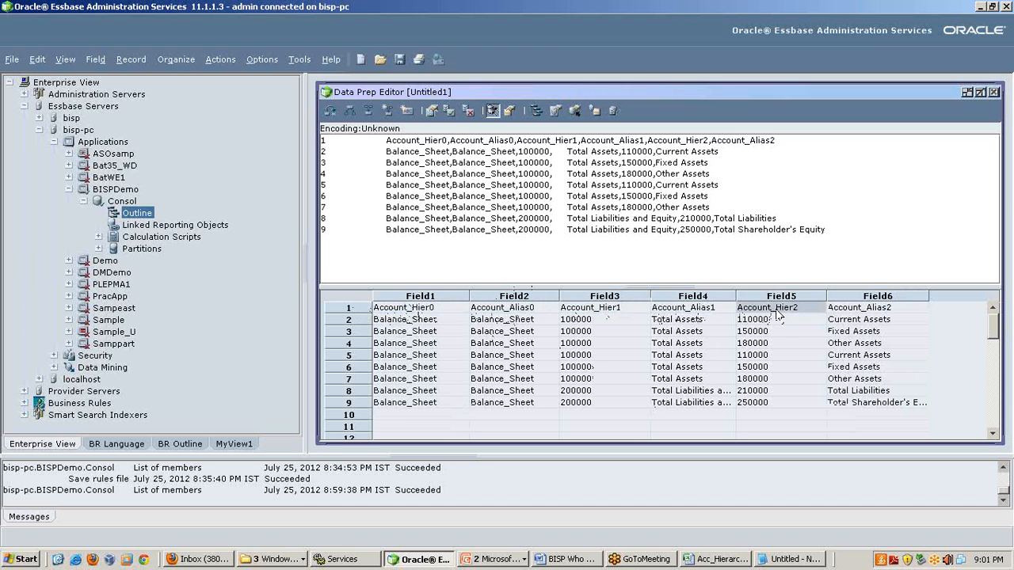
left_click(830, 309)
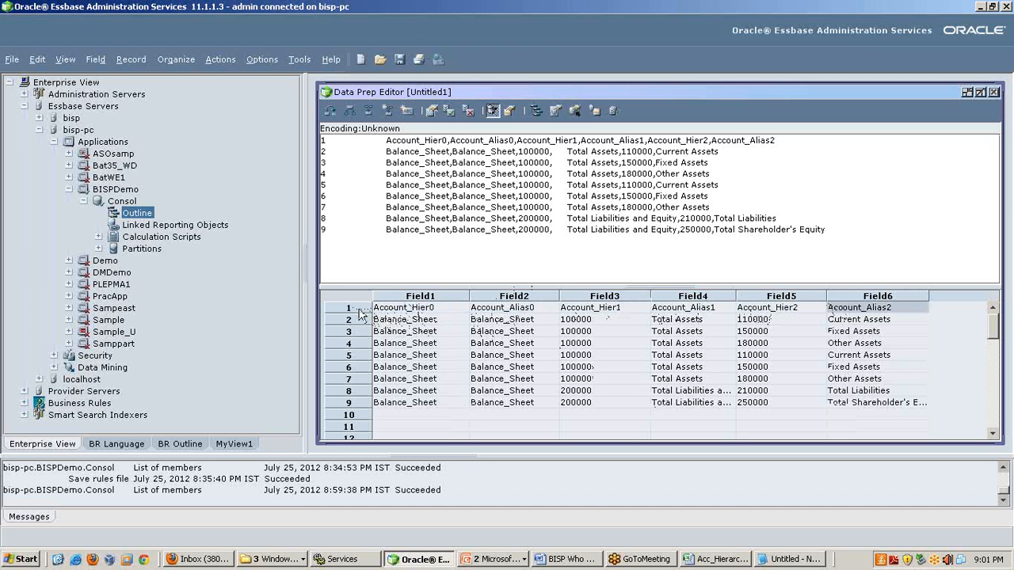
left_click(400, 314)
left_click_drag(400, 317, 878, 317)
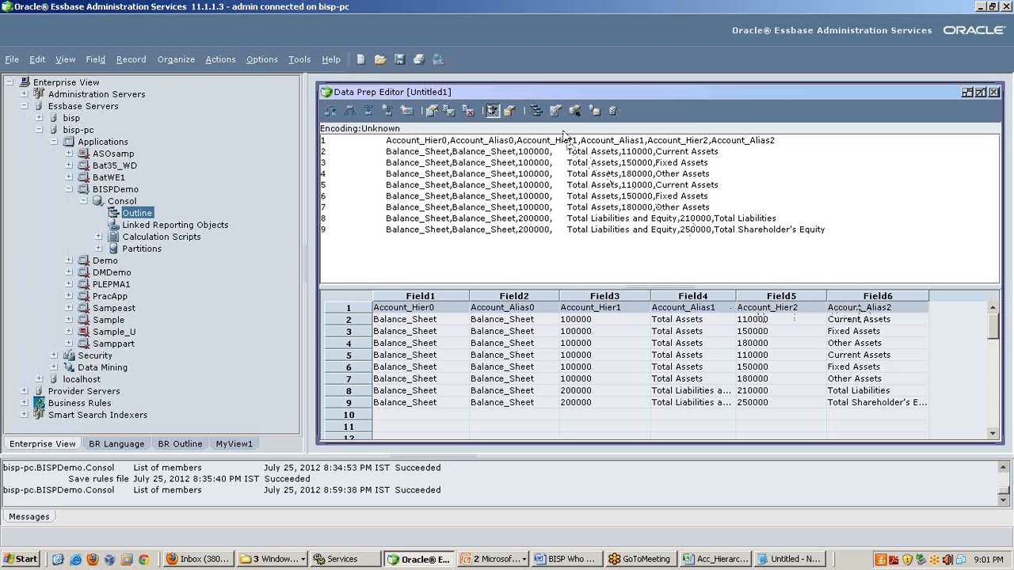
Set the number of header lines to skip to 1 in the Data Source Properties
left_click(555, 110)
left_click(456, 134)
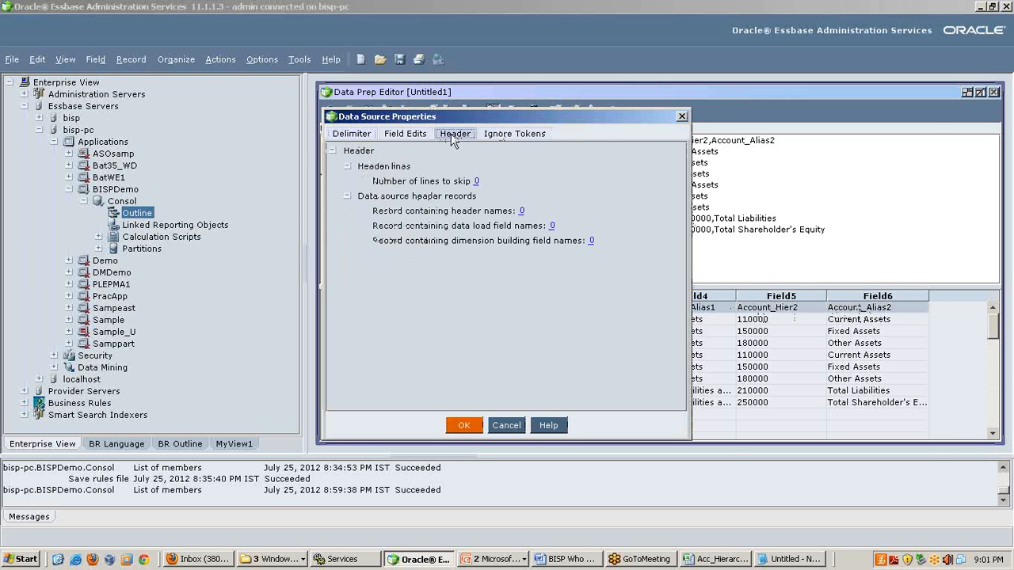
left_click_drag(440, 118, 686, 138)
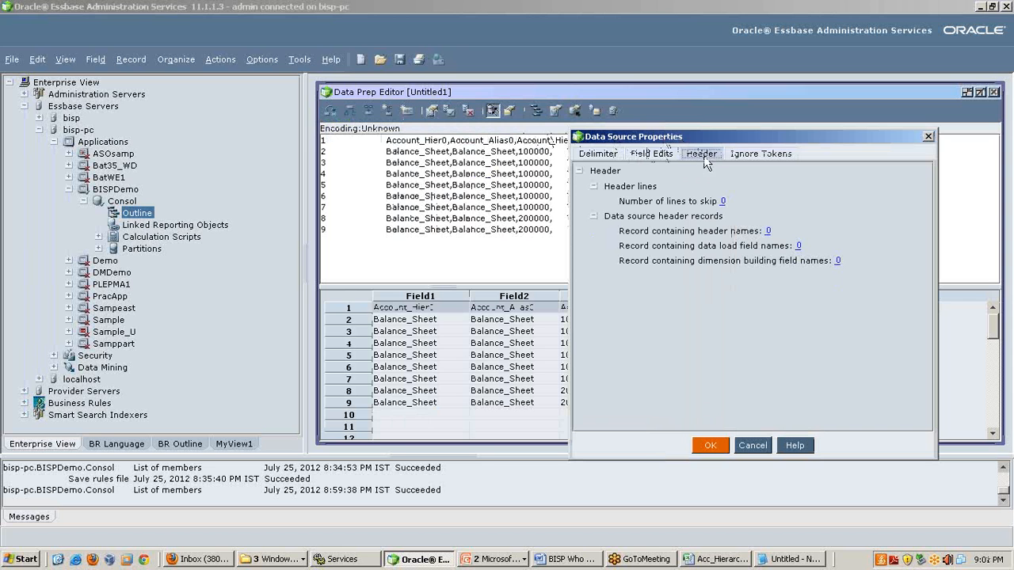
left_click(723, 201)
type("1")
key("Return")
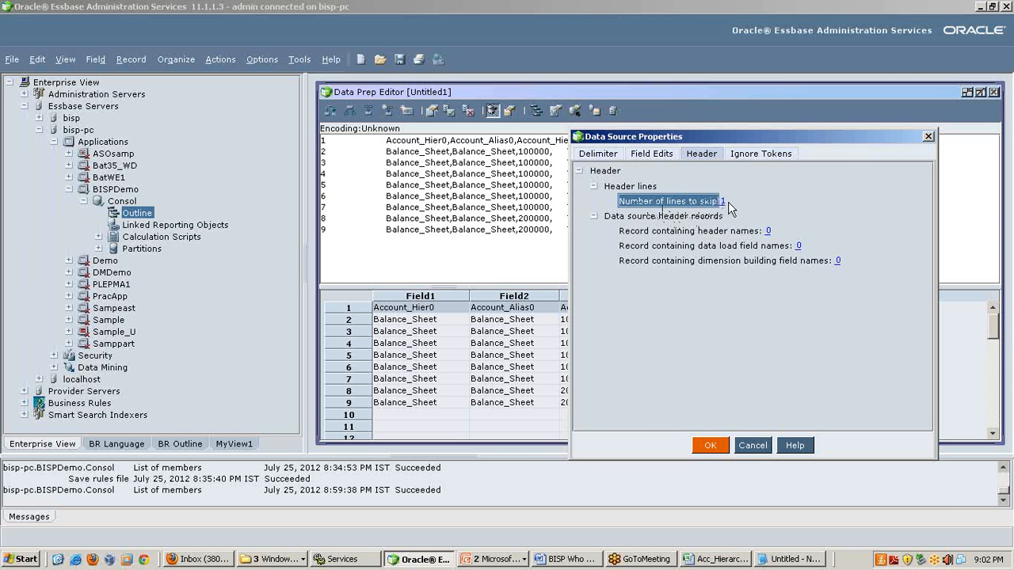
left_click(717, 446)
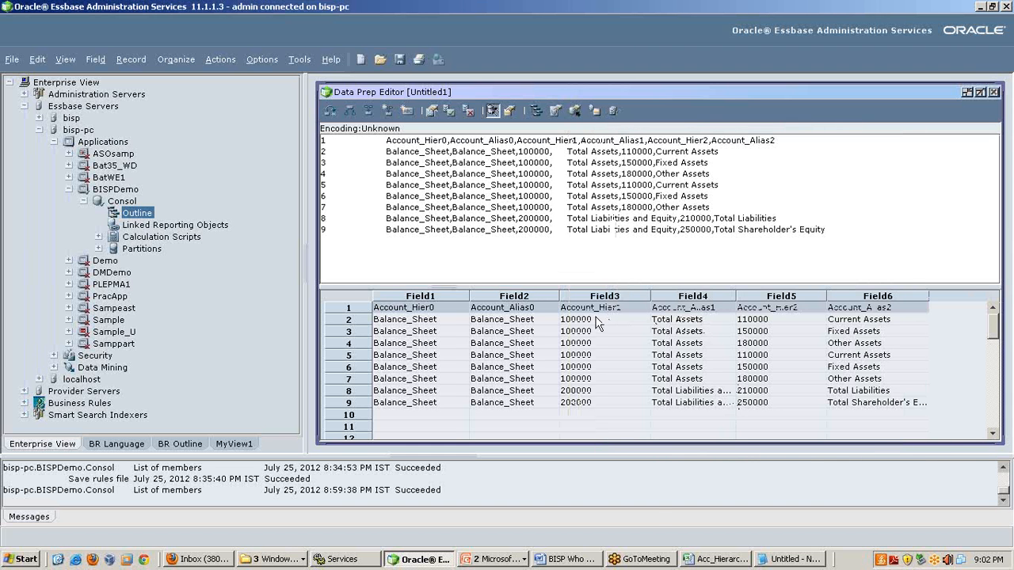
Switch to the PowerPoint slide show, circle the 'Define the fields [Mapping]' item, and return to Essbase
left_click(501, 560)
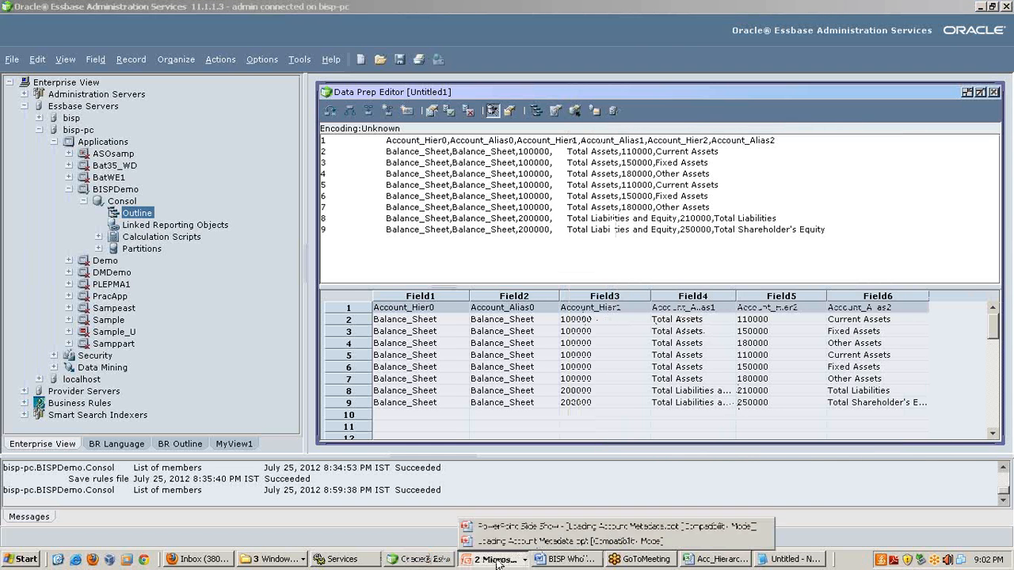
left_click(523, 526)
mouse_move(158, 274)
left_mouse_down()
mouse_move(391, 274)
mouse_move(496, 260)
mouse_move(212, 236)
mouse_move(139, 252)
left_mouse_up()
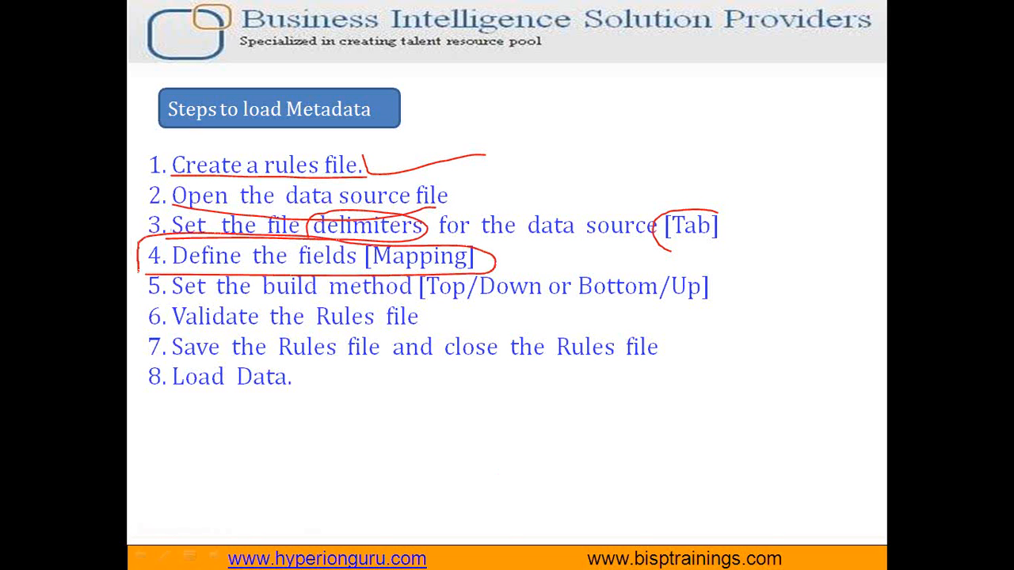
key("alt+Tab")
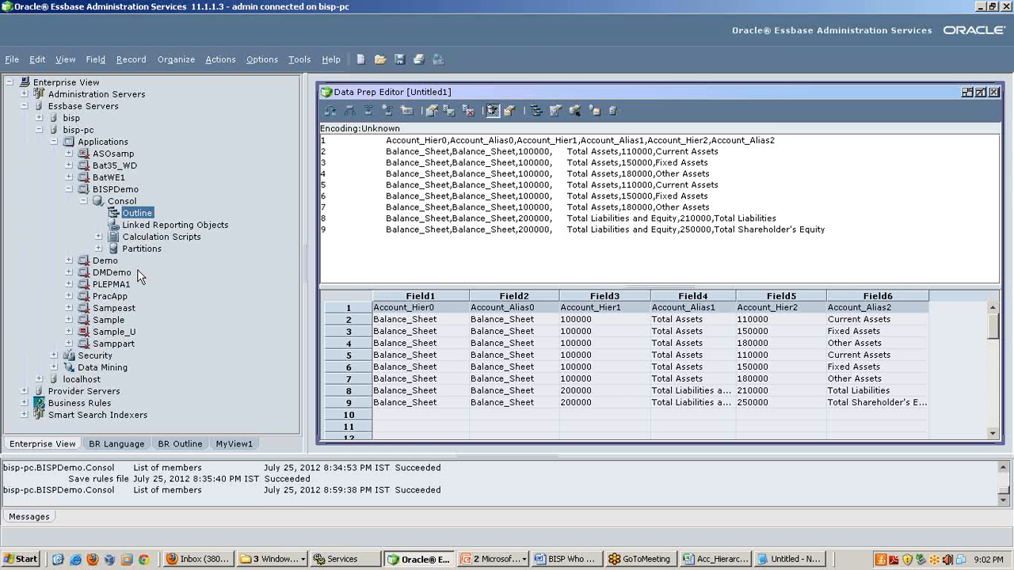
Switch the Data Prep Editor from data load fields to dimension build fields
left_click(429, 296)
left_click(493, 298)
left_click(452, 297)
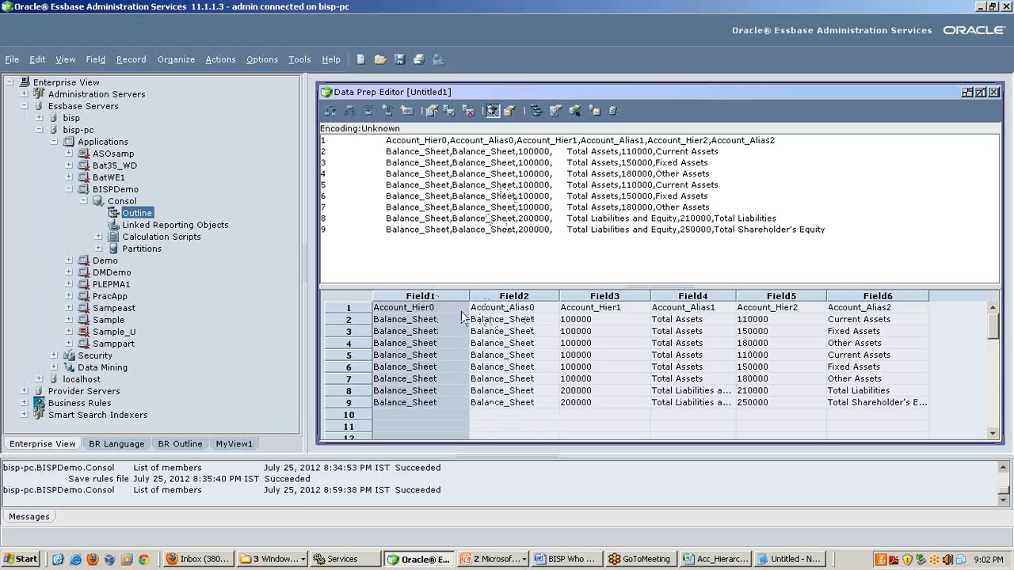
left_click(510, 113)
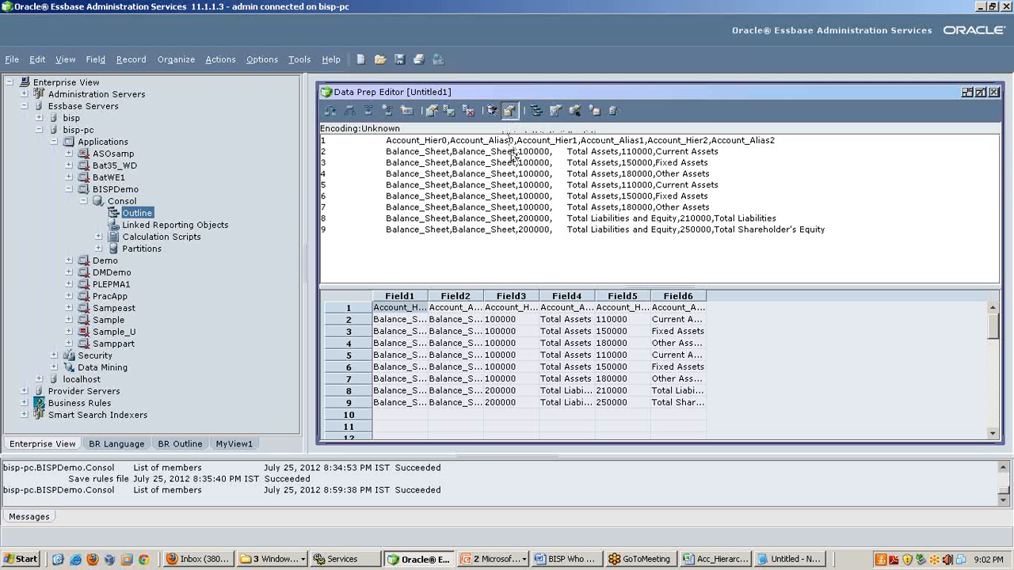
Define Field1's dimension build properties as dimension Account, type Generation, number 2
left_click_drag(428, 295, 432, 296)
left_click(422, 297)
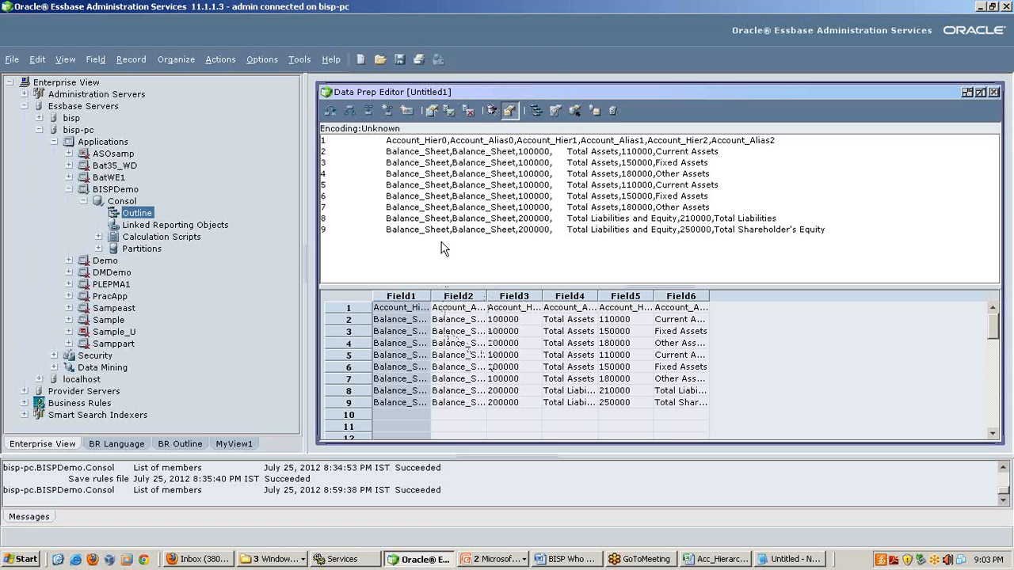
left_click(433, 113)
left_click_drag(469, 68, 766, 99)
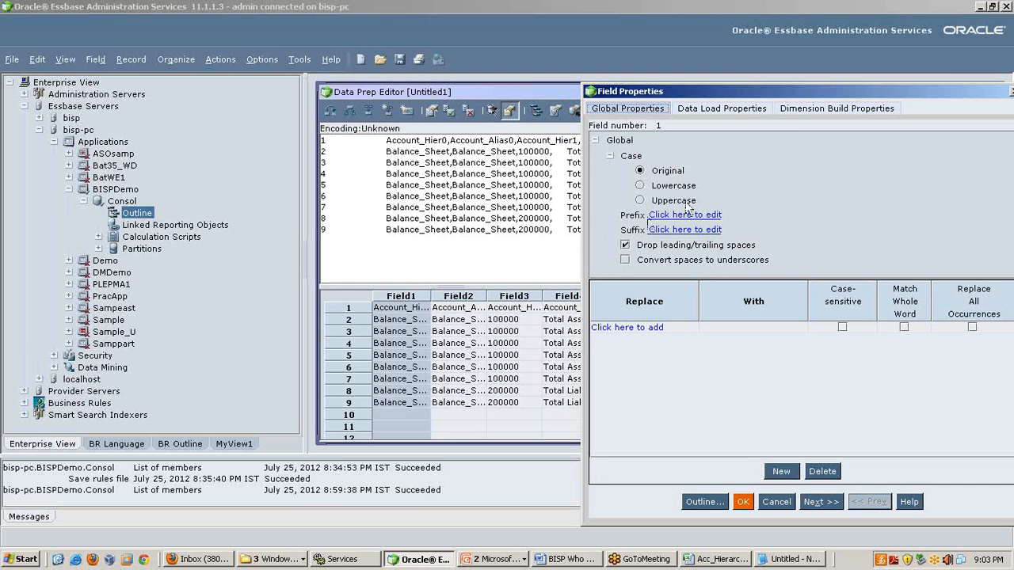
left_click(806, 111)
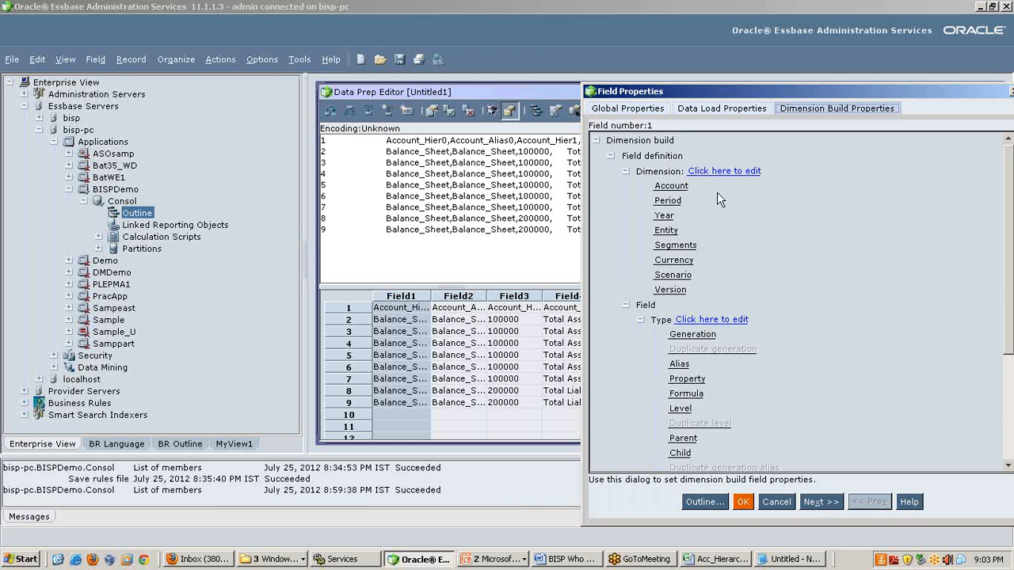
left_click(675, 187)
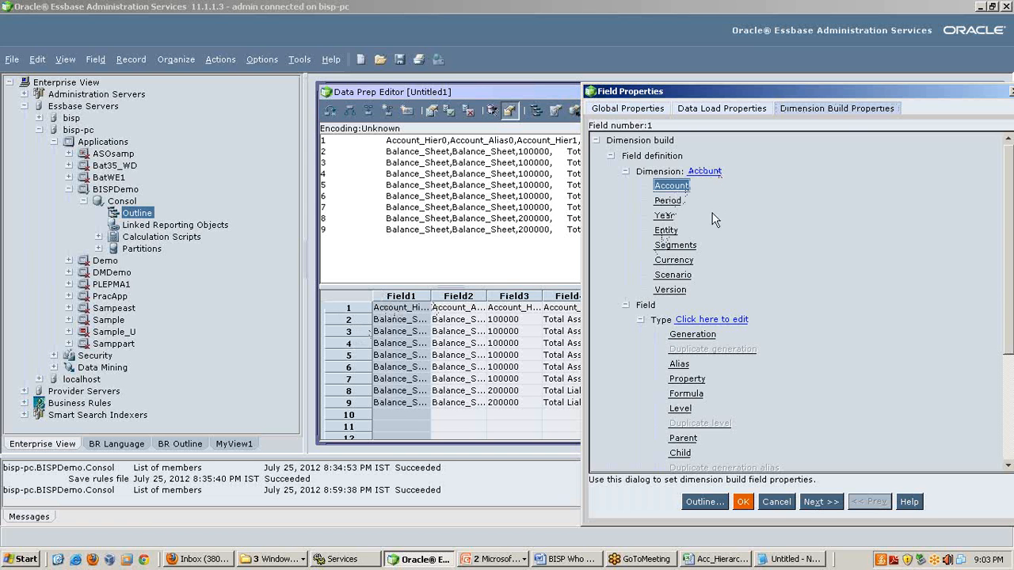
left_click(700, 337)
scroll(703, 341, "down", 5)
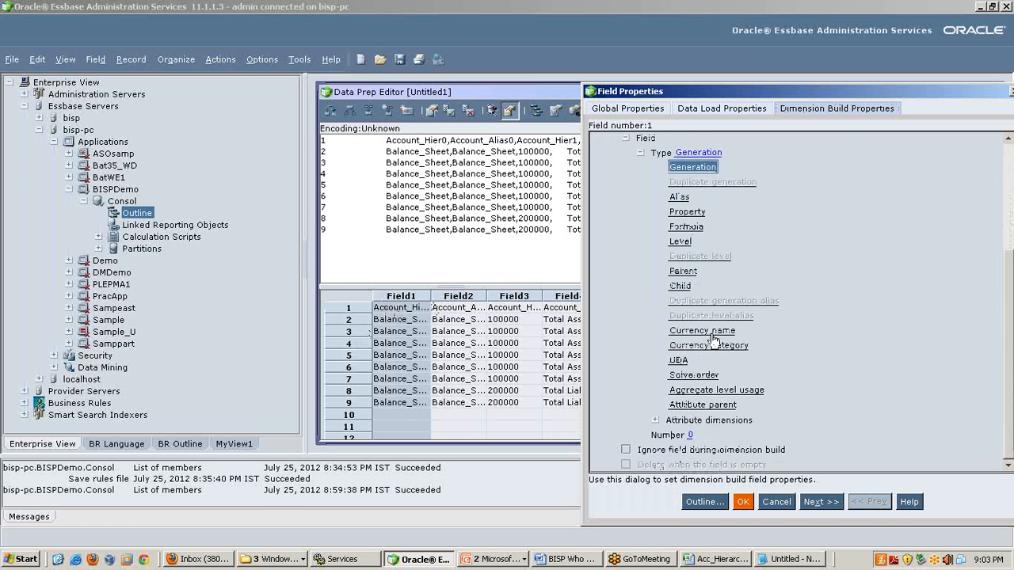
left_click(686, 435)
type("2")
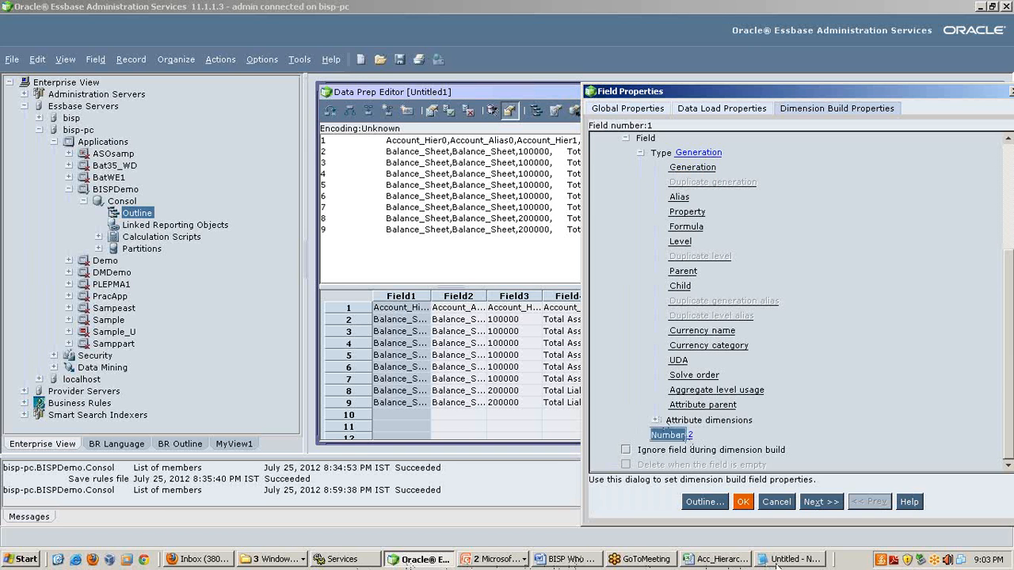
Sketch the hierarchy in the Notepad note with Account above an indented BalanceSheet, add generation labels including Gen2, and return to Essbase
left_click(792, 562)
type("Accounts")
type("balance")
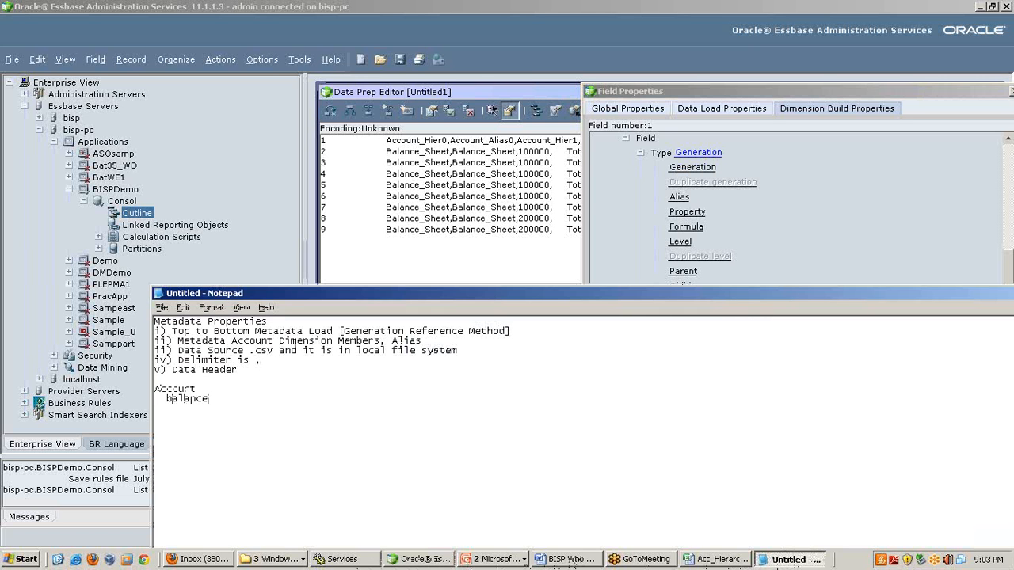
type("Sheet")
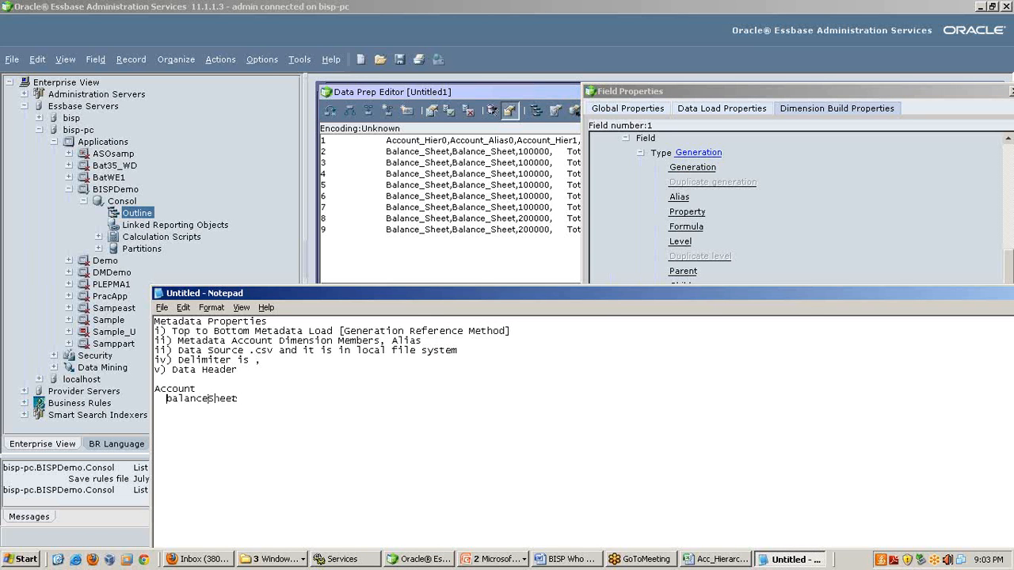
key("Home")
key("Delete")
type("B")
type("Gen")
type(" Gen2")
key("alt+Tab")
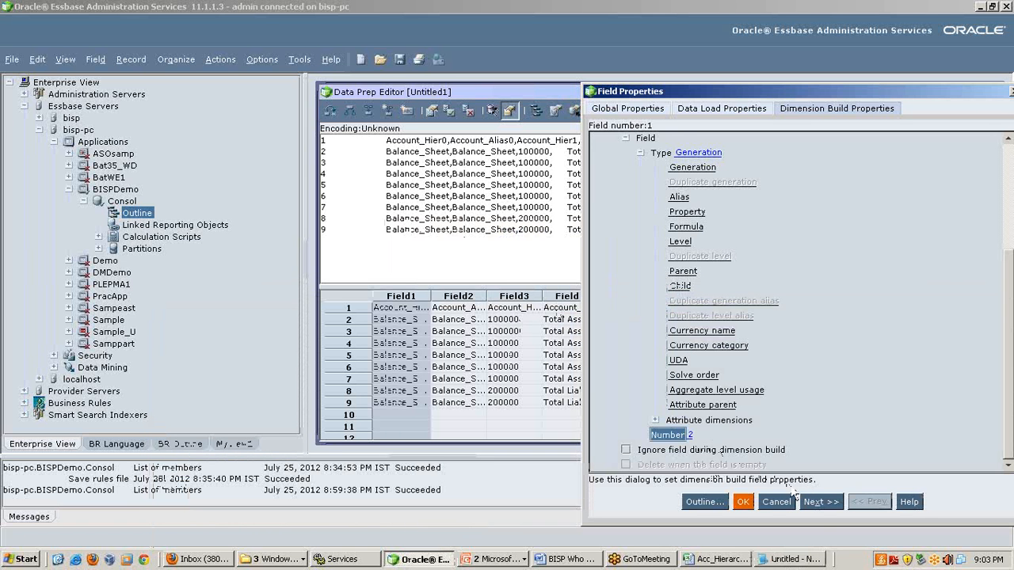
Define Field2's dimension build properties as dimension Account, type Alias, number 2
left_click(821, 502)
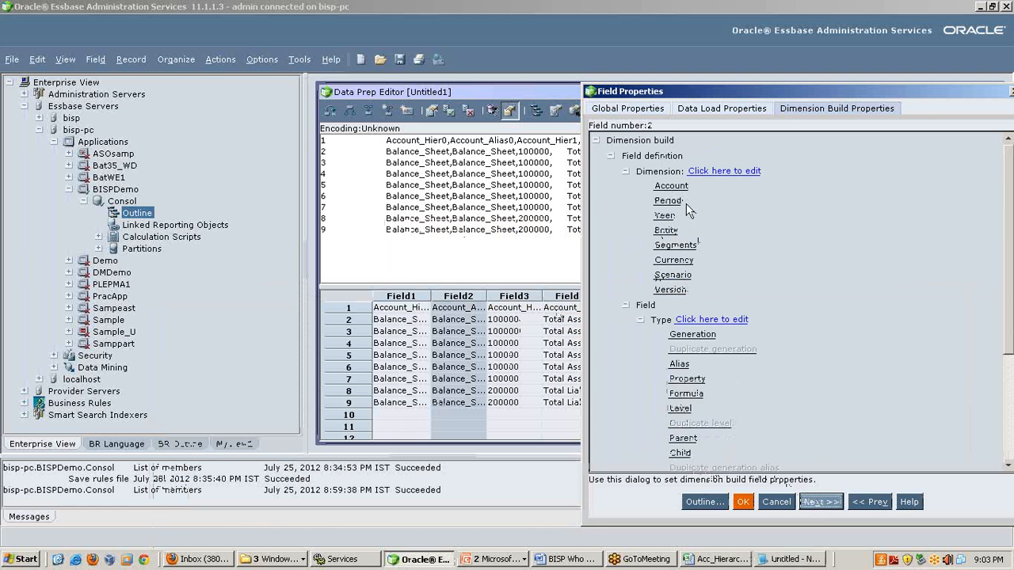
left_click(685, 187)
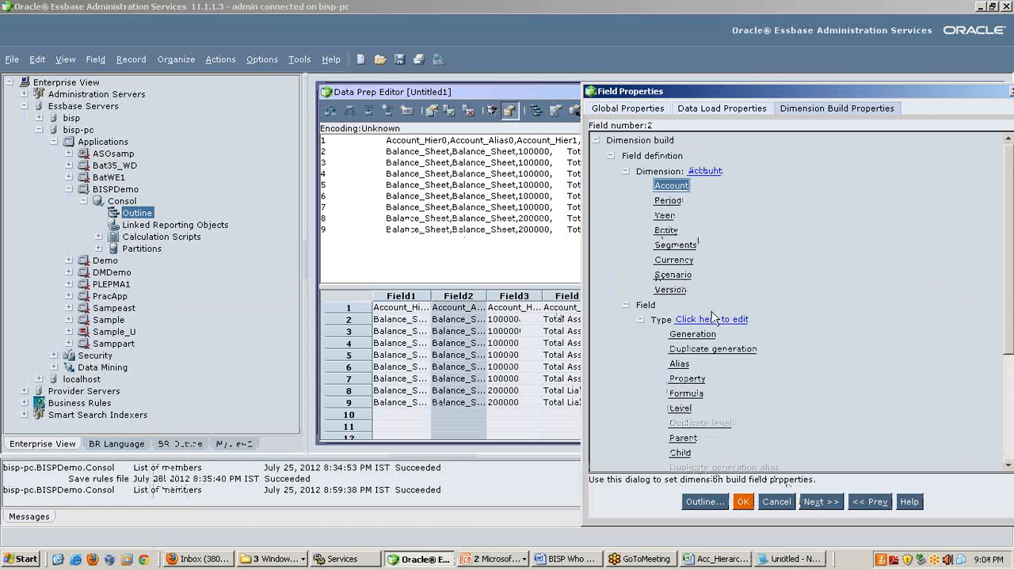
left_click(681, 366)
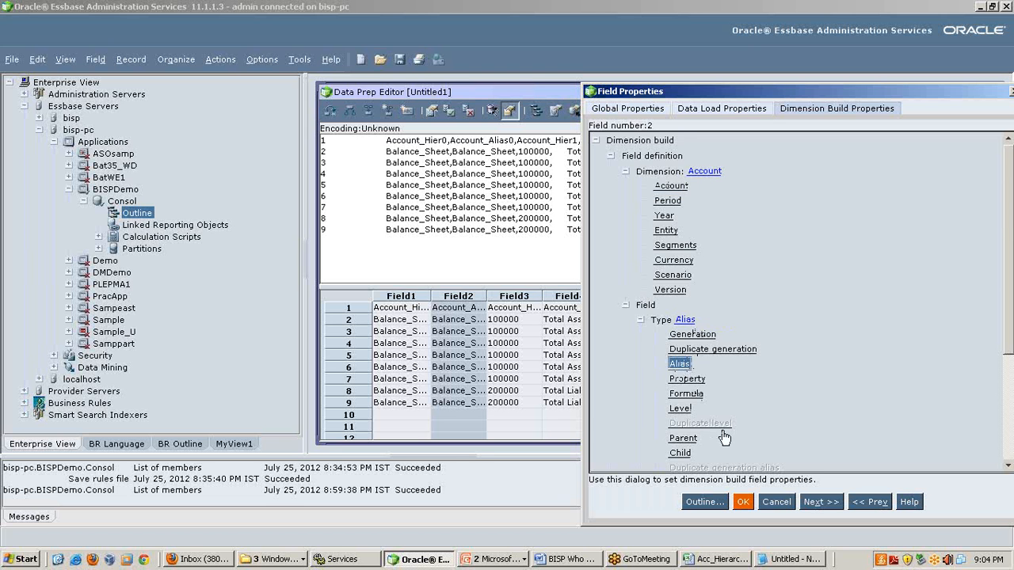
scroll(721, 440, "down", 3)
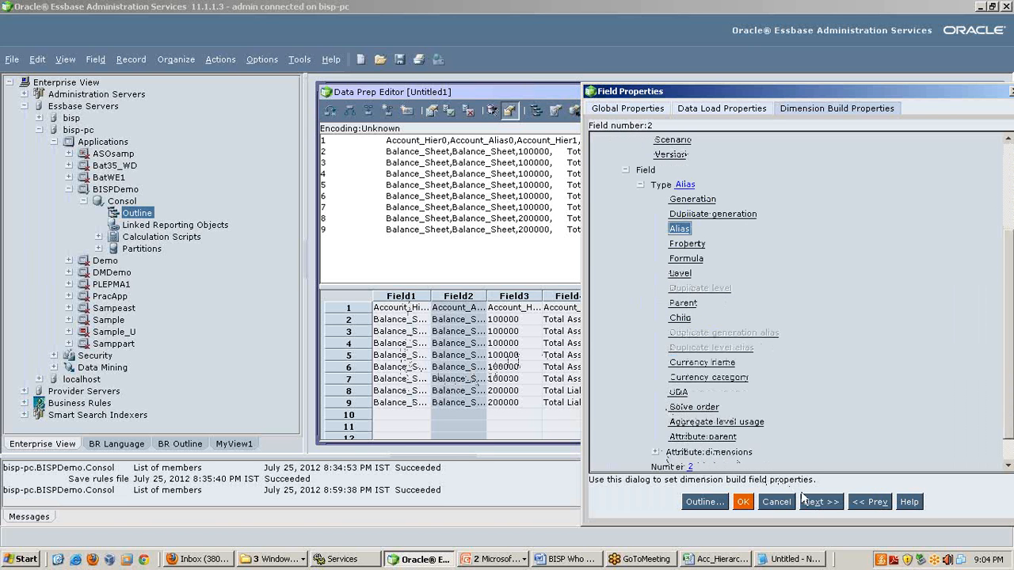
Define Field3's dimension build properties as dimension Account, type Generation, number 3
left_click(824, 502)
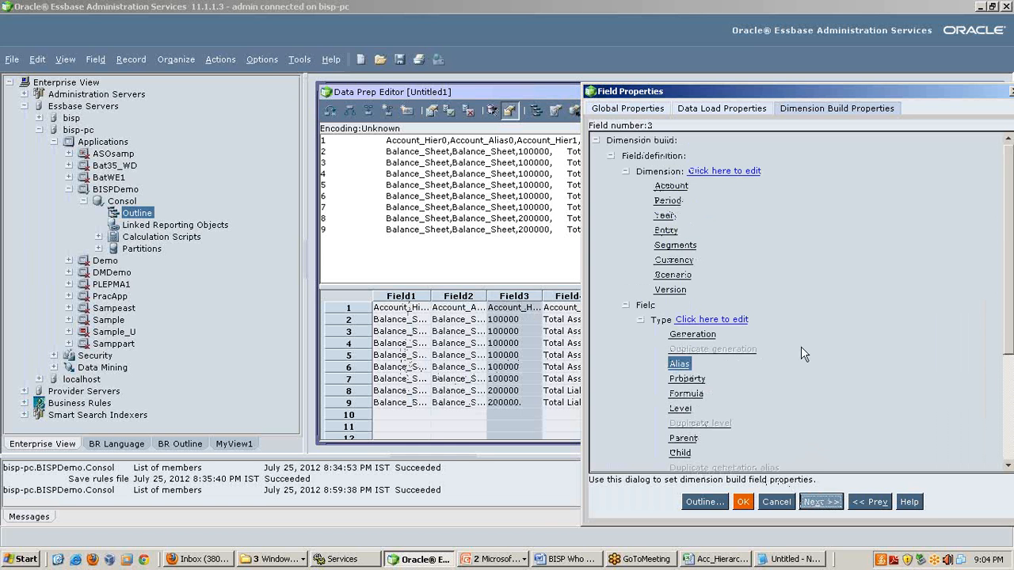
left_click(684, 187)
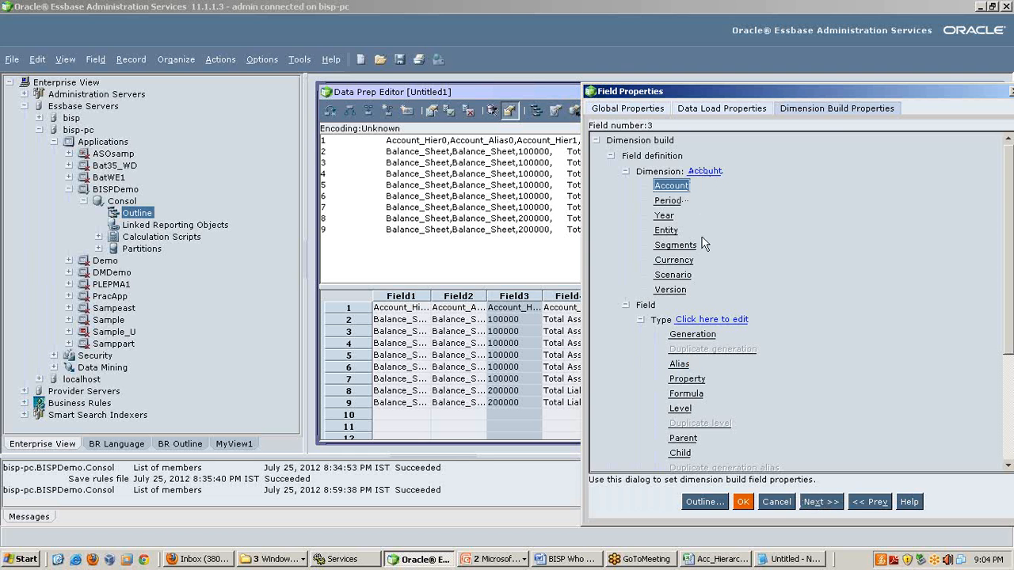
left_click(700, 334)
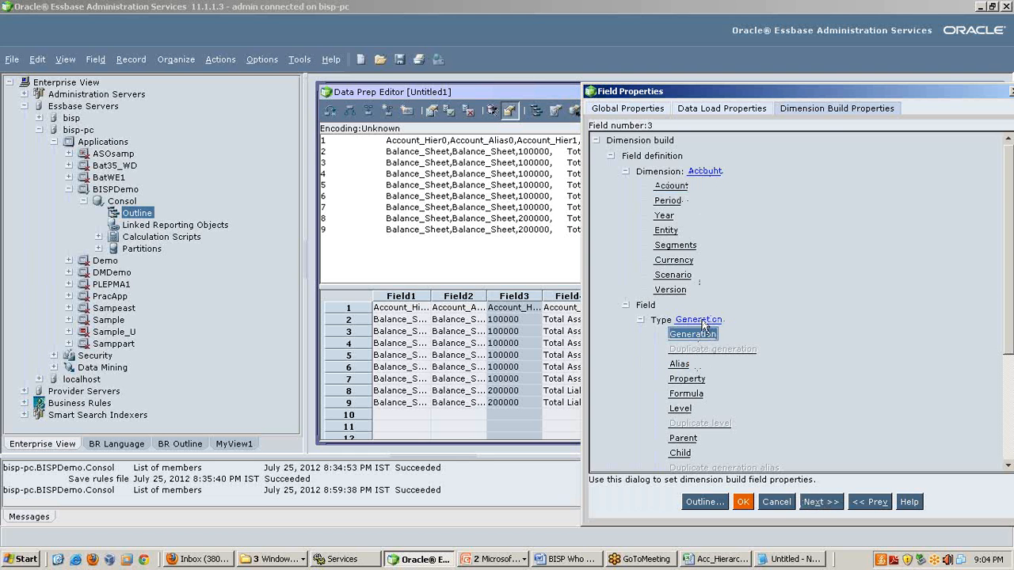
scroll(707, 330, "down", 3)
scroll(723, 348, "down", 1)
left_click(694, 435)
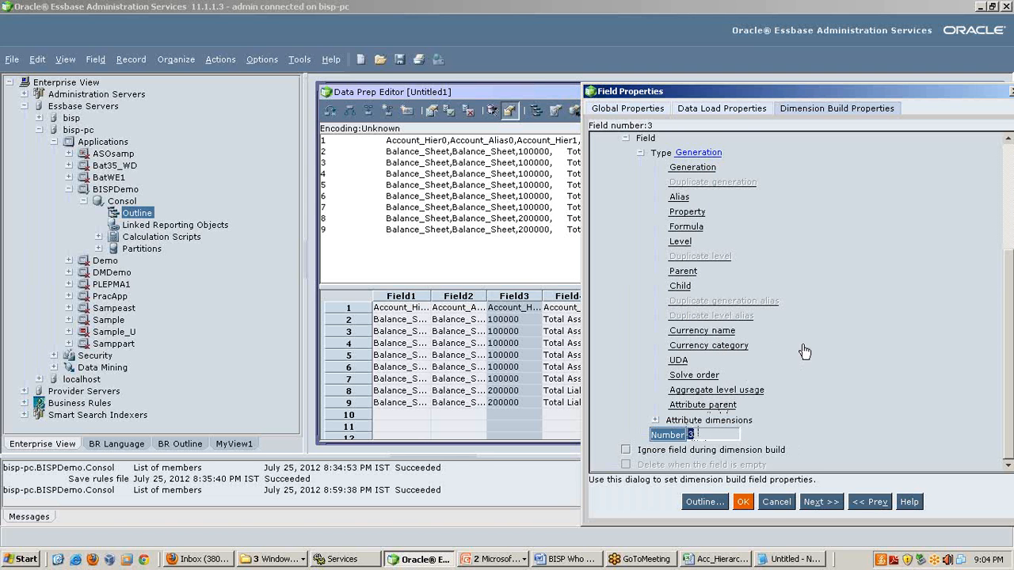
scroll(803, 353, "up", 4)
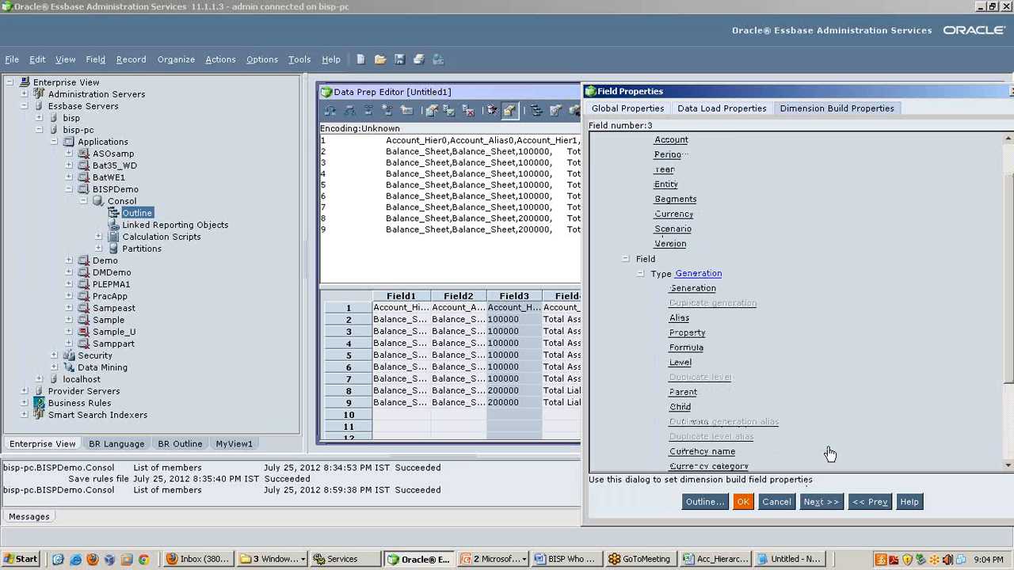
scroll(829, 453, "up", 1)
Add TotalAssets with the label Gen3 indented under BalanceSheet in the Notepad hierarchy sketch, and return to Essbase
left_click_drag(735, 93, 804, 102)
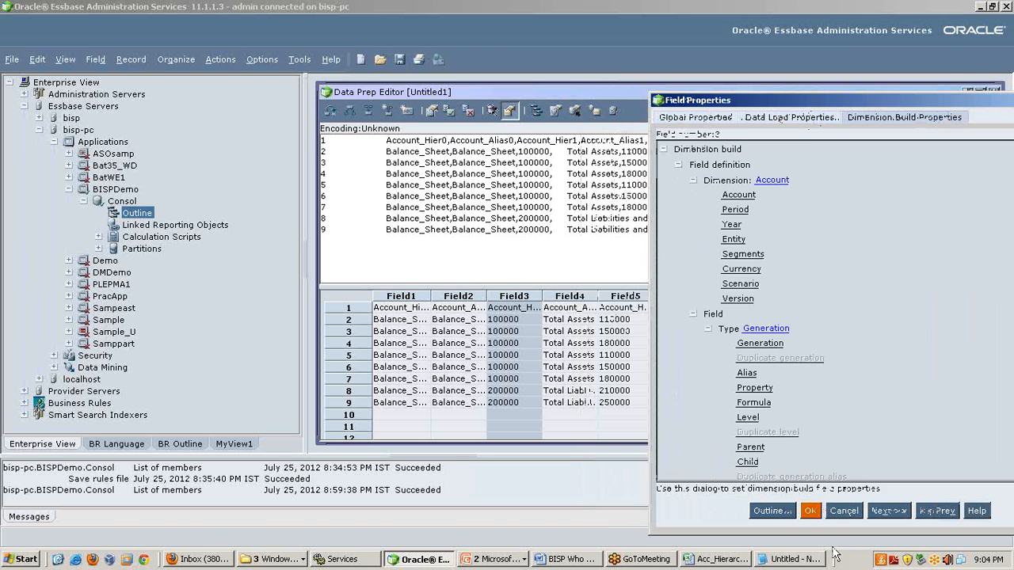
left_click(781, 559)
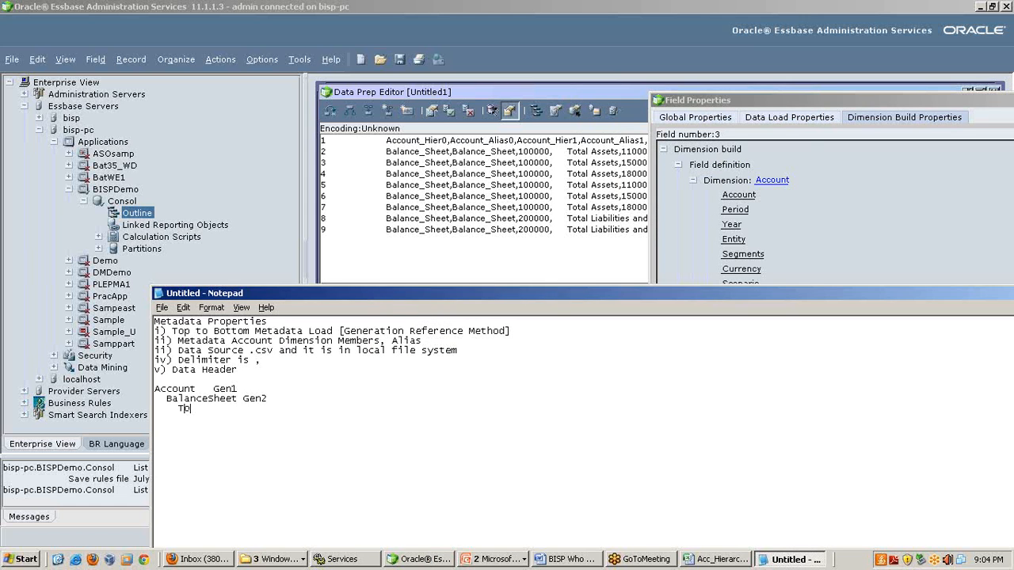
type("Assets Gen3")
key("alt+Tab")
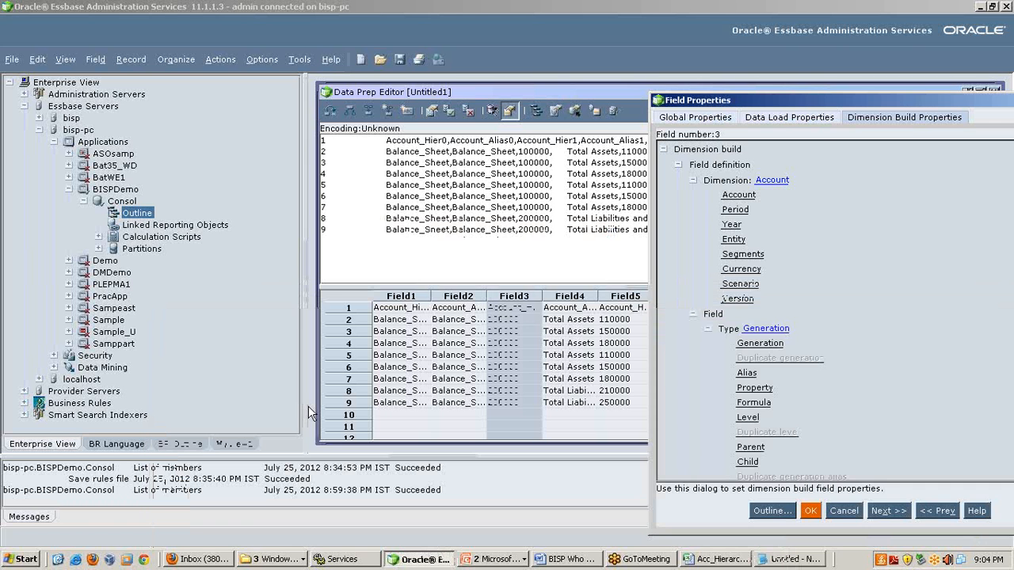
Move the Field Properties dialog clear of the source data, add Fixed_Asset Gen4 under TotalAssets in the Notepad sketch, and return to Essbase
left_click_drag(699, 101, 806, 101)
key("alt+Tab")
type("Fixed")
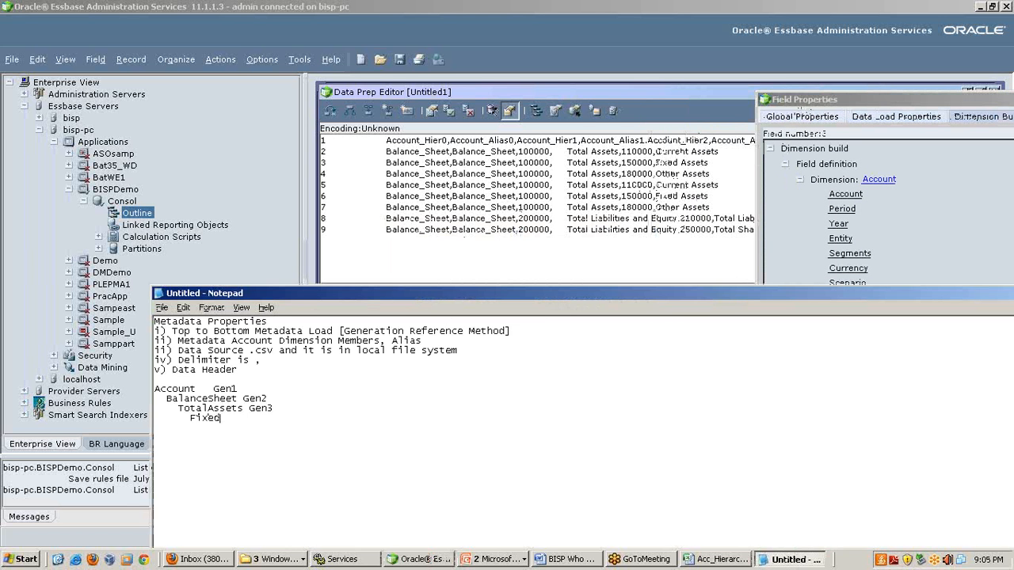
type("_As")
key("BackSpace")
key("BackSpace")
key("BackSpace")
type("sset Gen4")
key("alt+Tab")
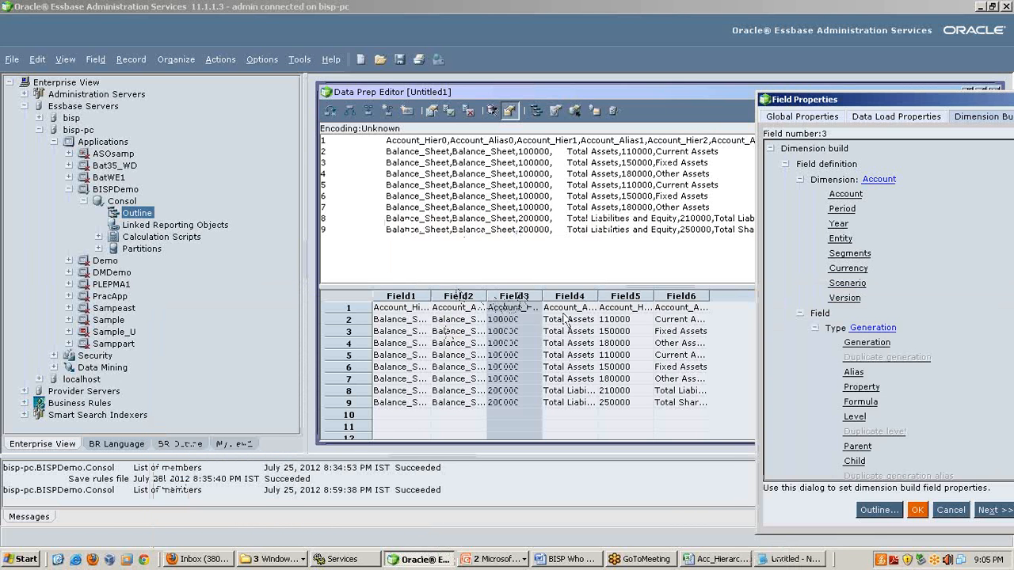
Define Field4's dimension build properties as dimension Account, type Alias, number 3
left_click(986, 510)
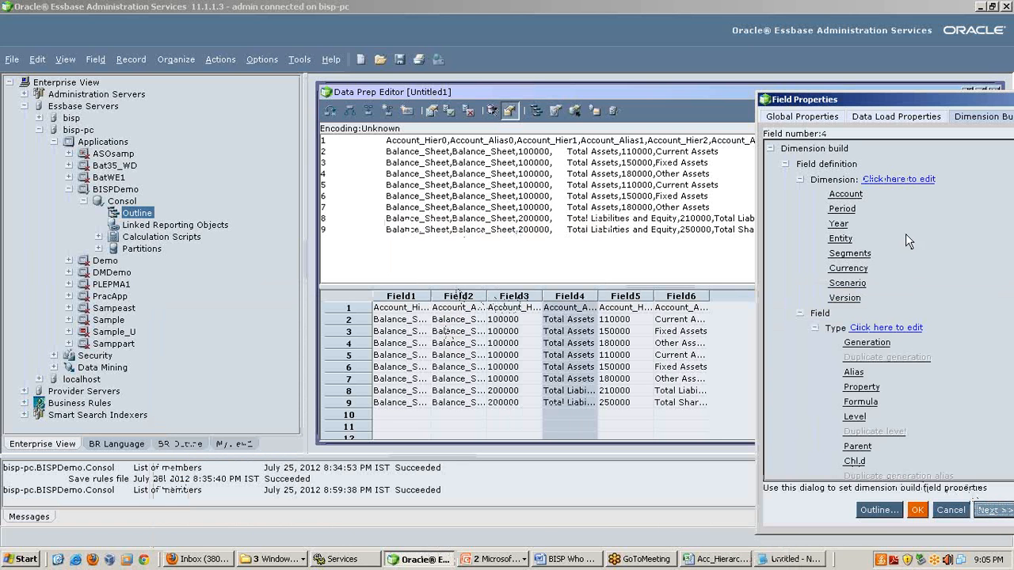
left_click(856, 195)
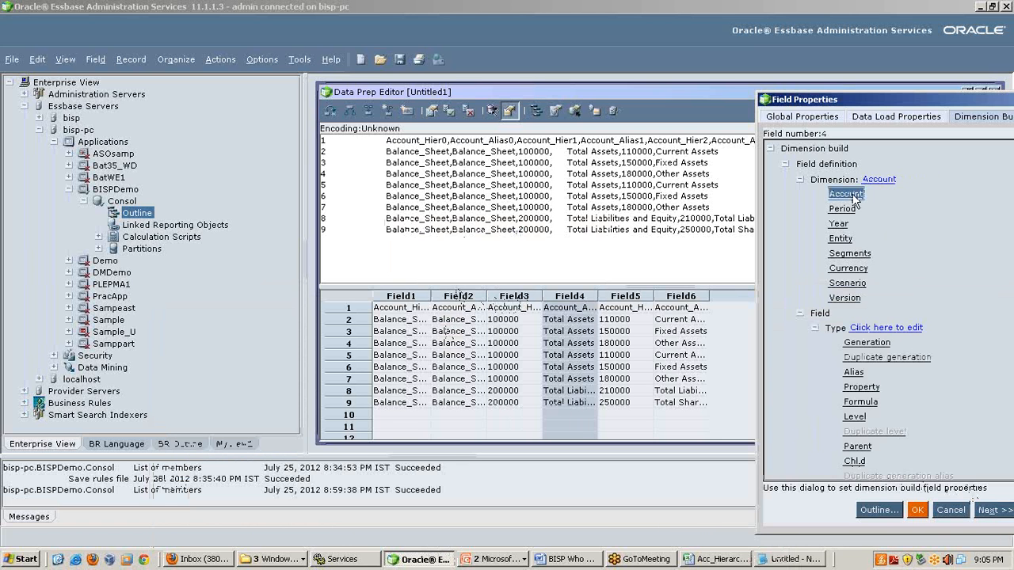
left_click(853, 372)
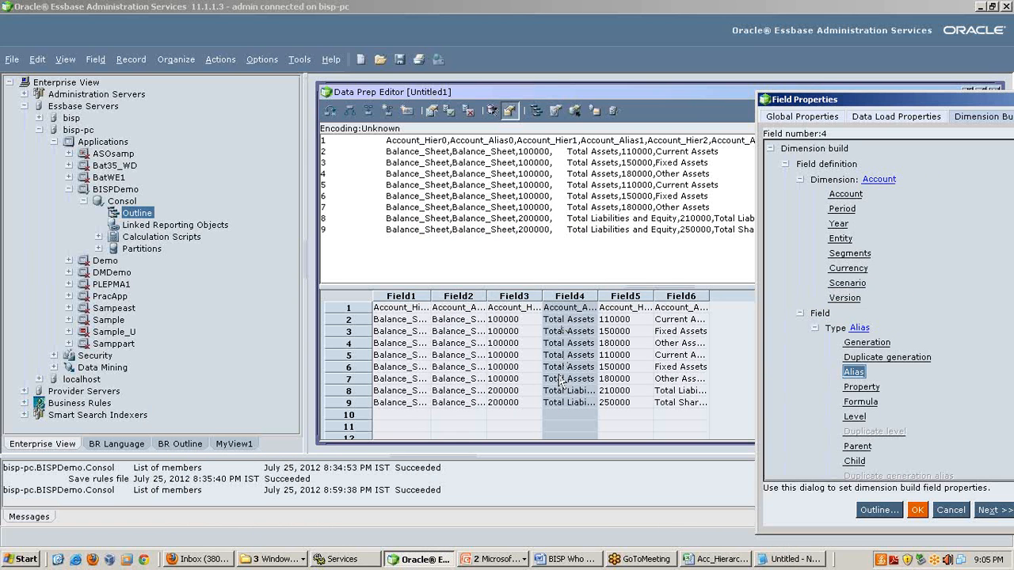
Define Field5's dimension build properties as dimension Account, type Generation, number 4
left_click(996, 511)
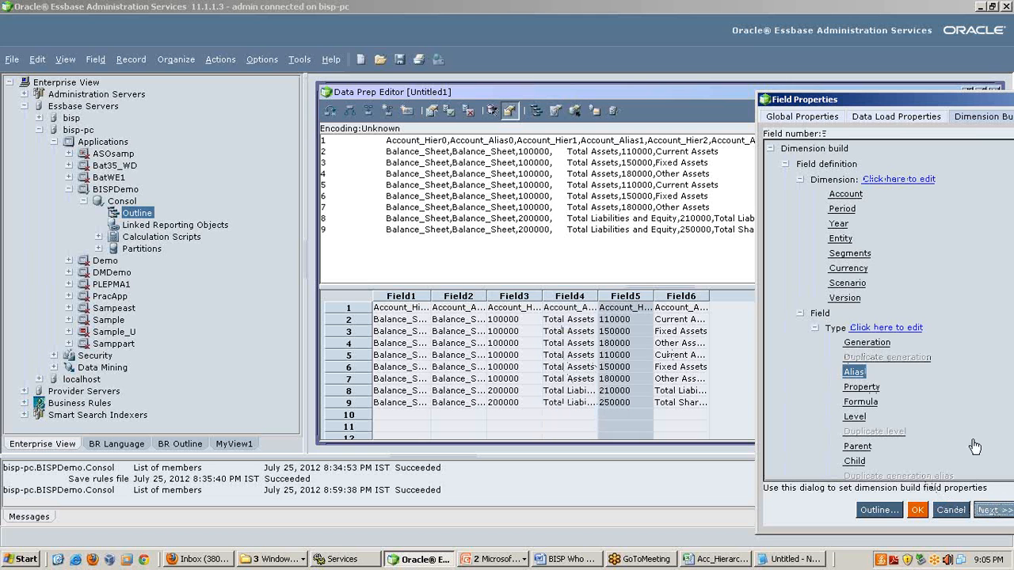
left_click(847, 195)
left_click(865, 343)
scroll(865, 353, "down", 3)
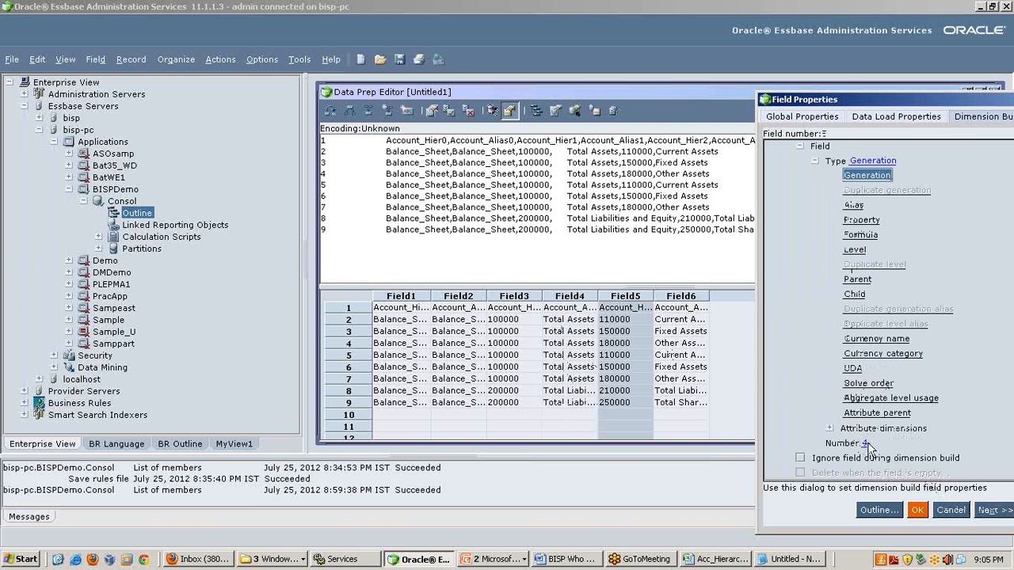
Define Field6's dimension build properties as dimension Account, type Alias, number 4, and apply the field mappings
left_click(991, 510)
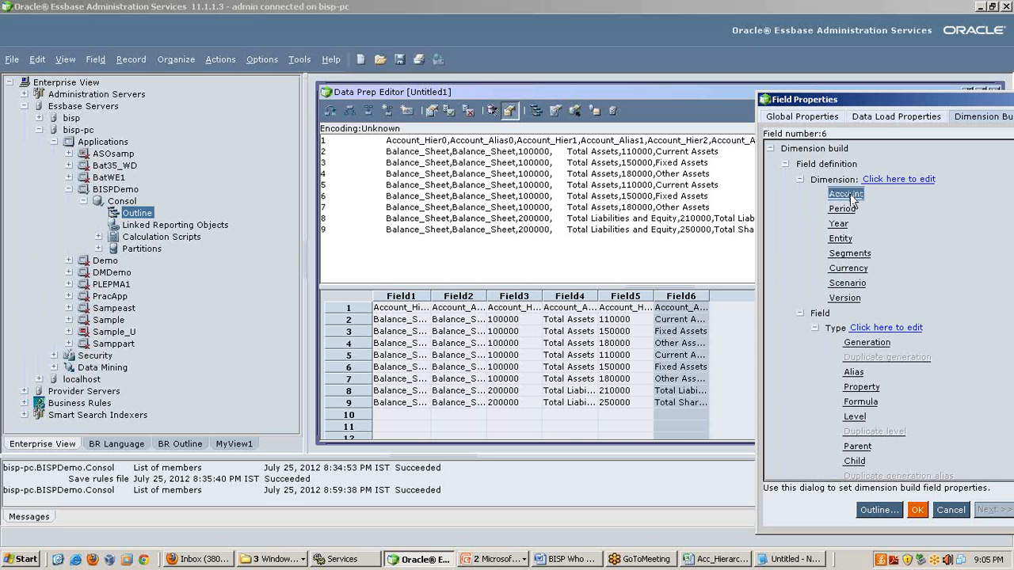
left_click(866, 343)
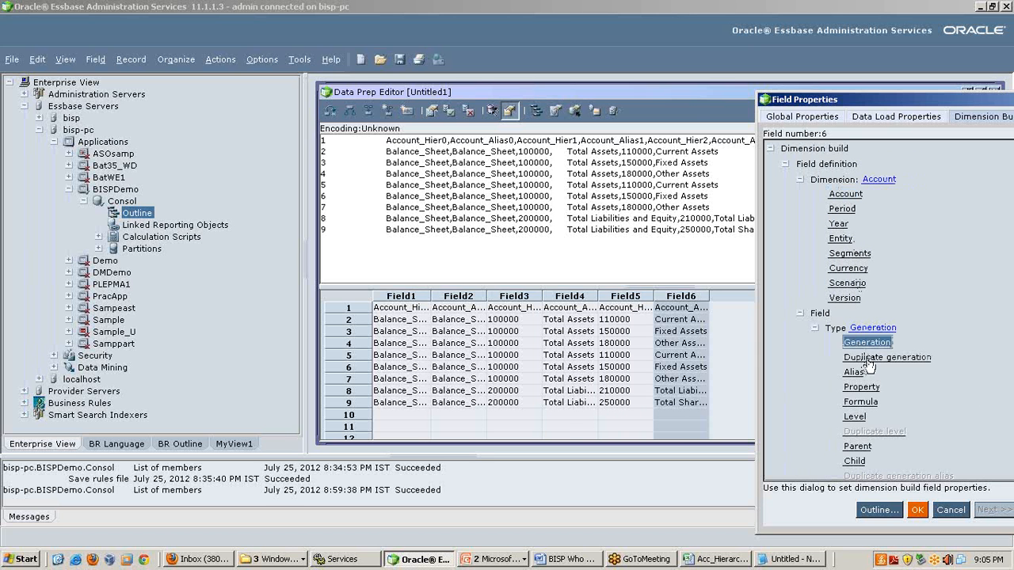
left_click(854, 373)
left_click(915, 510)
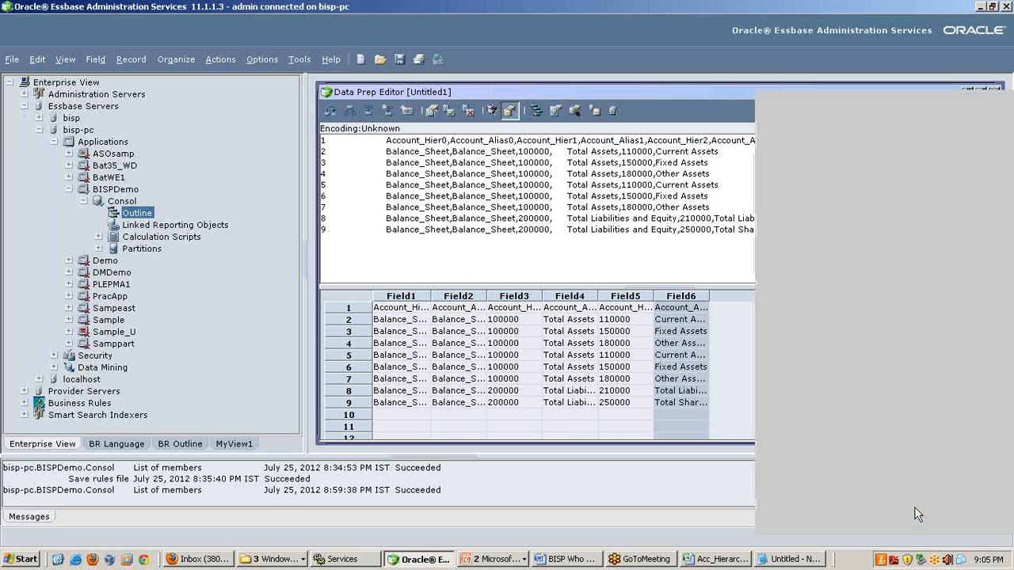
Widen the Data Prep Editor's field columns to show their full headings and values, and review the Balance_Sheet and Total Assets records
left_click_drag(430, 296, 979, 296)
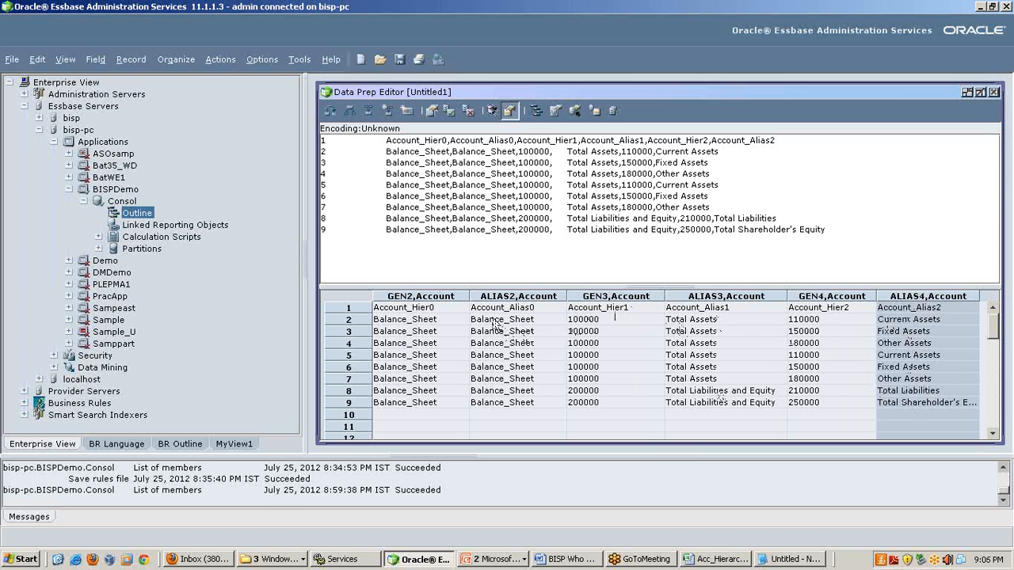
left_click(434, 320)
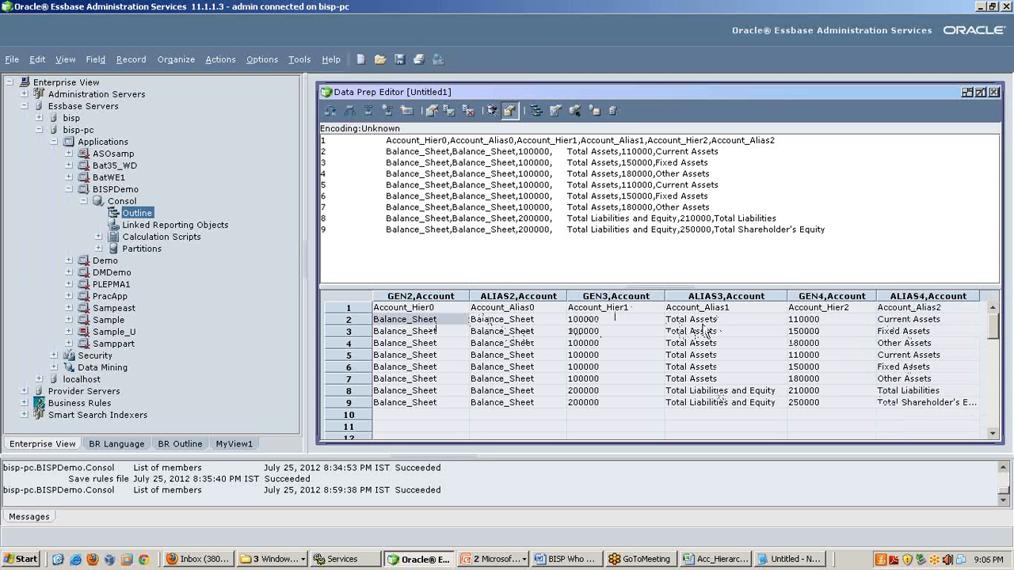
left_click(707, 321)
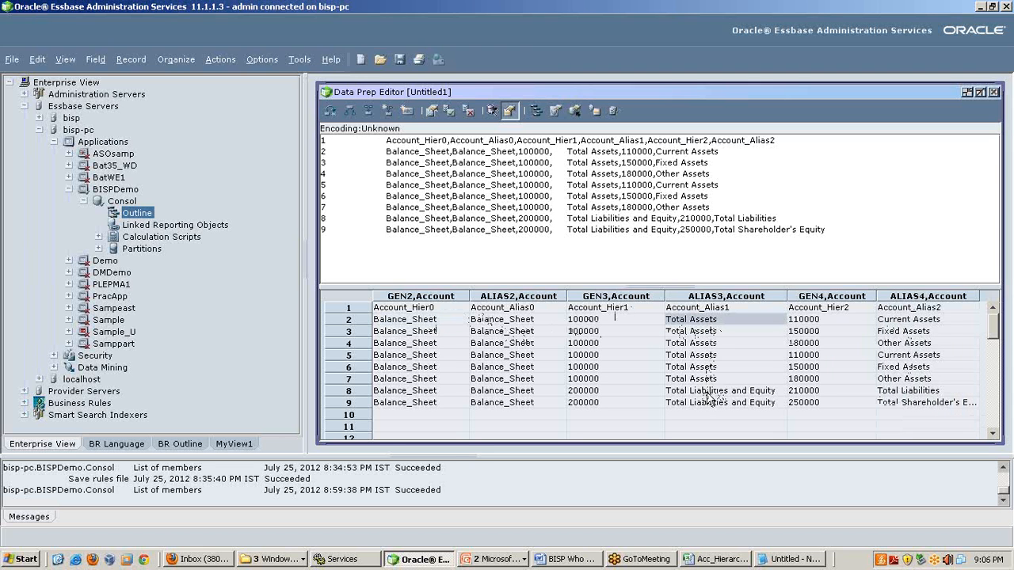
left_click(707, 391)
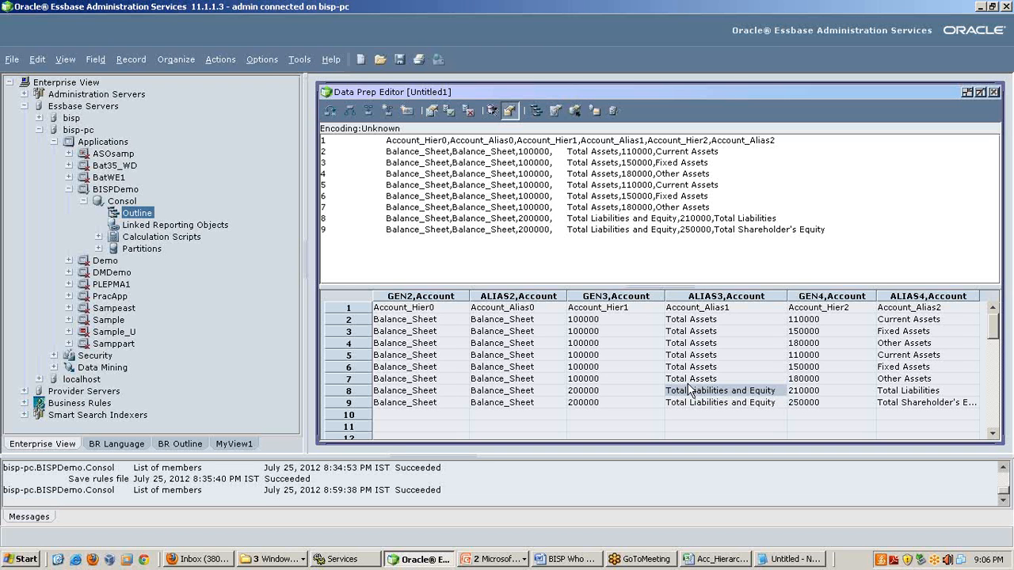
left_click(697, 320)
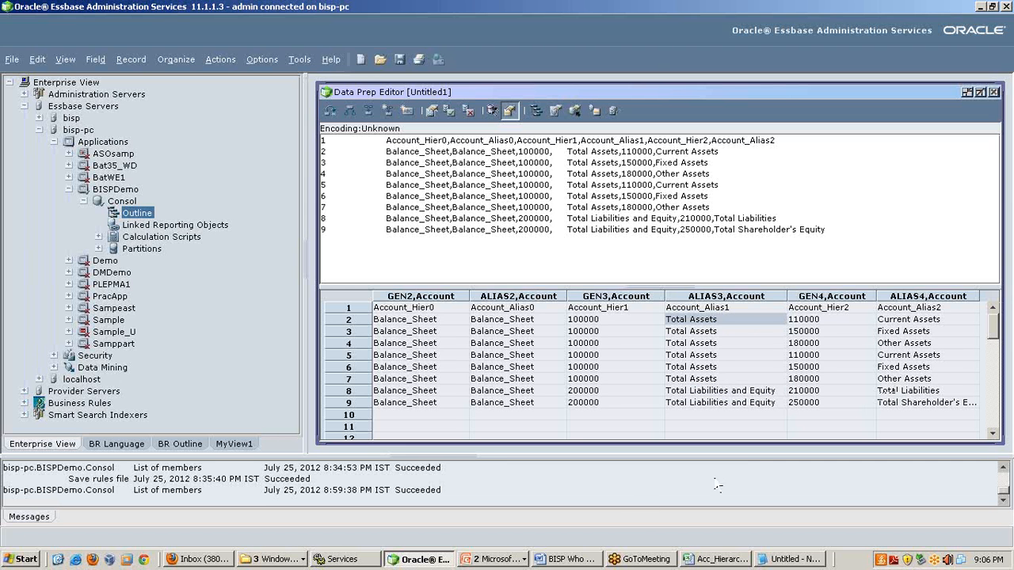
Switch to the PowerPoint slide show, circle step 5 on setting the build method, and sketch a downward and an upward arrow beside it
left_click(515, 560)
left_click(543, 526)
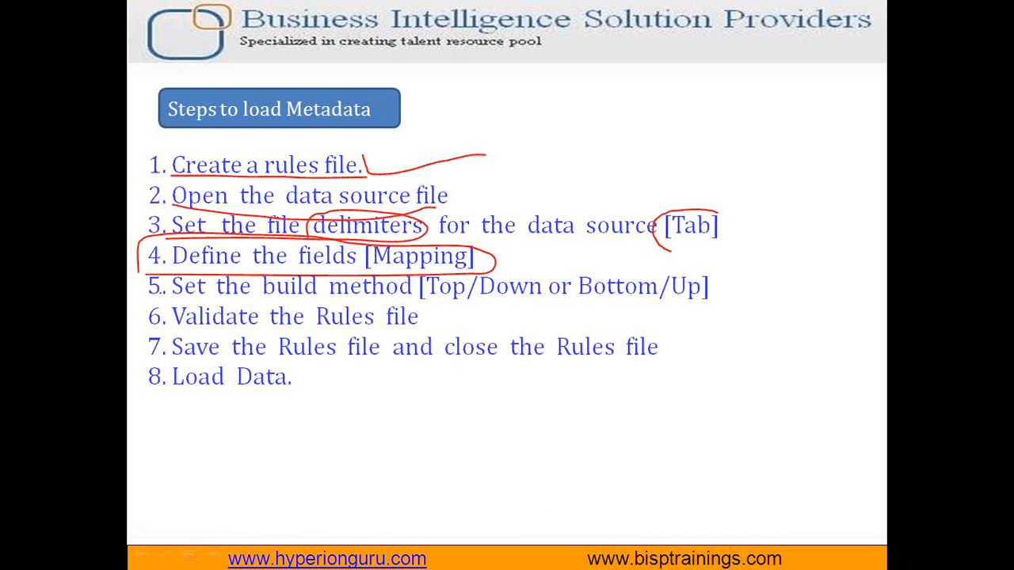
mouse_move(162, 290)
left_mouse_down()
mouse_move(138, 285)
mouse_move(144, 304)
mouse_move(166, 299)
left_mouse_up()
mouse_move(766, 218)
left_mouse_down()
mouse_move(766, 295)
mouse_move(798, 252)
mouse_move(795, 228)
mouse_move(809, 230)
left_mouse_up()
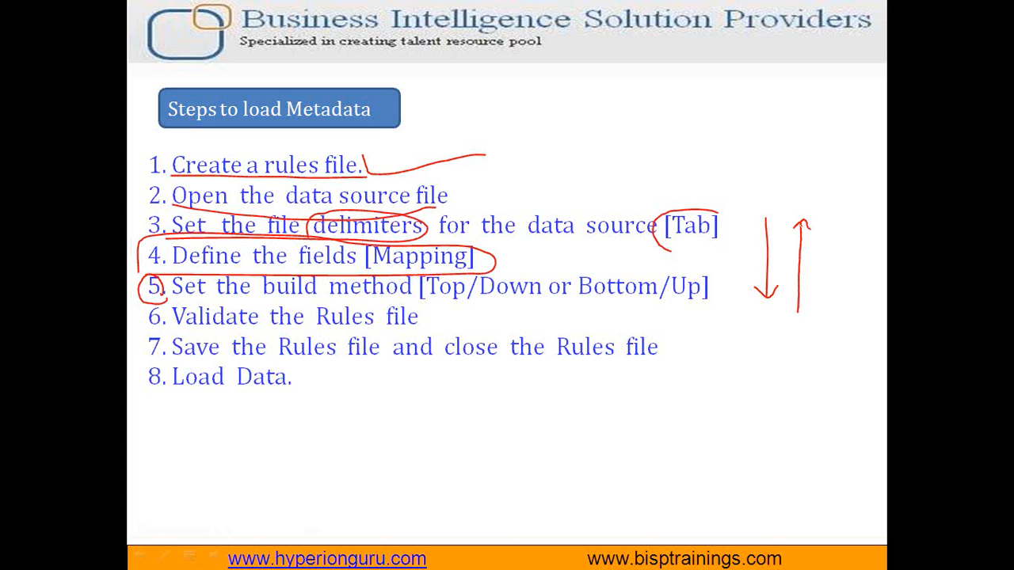
Highlight the Generation Reference Method entry in the Notepad metadata notes and return to Essbase
key("alt+Tab")
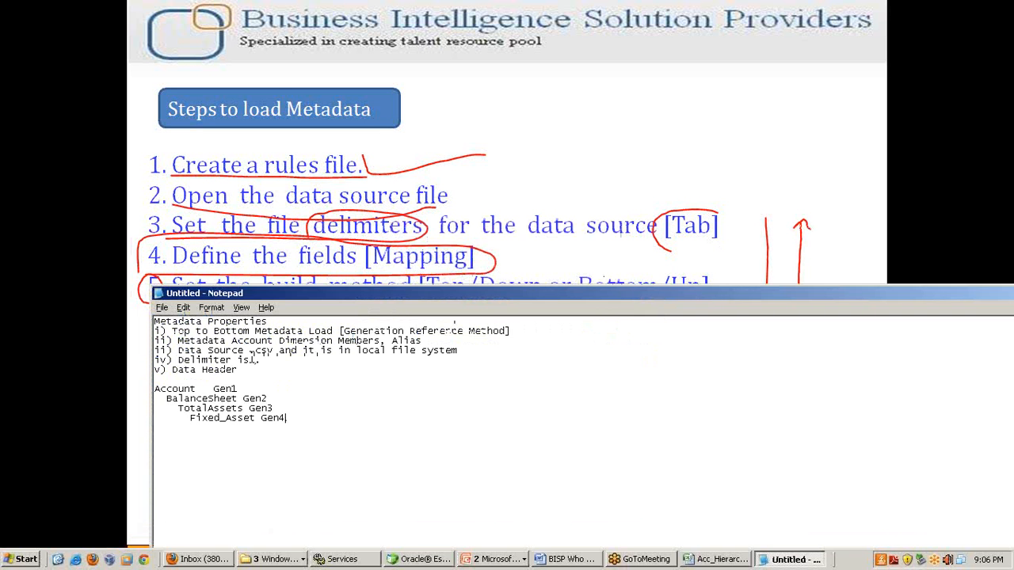
left_click_drag(173, 331, 512, 333)
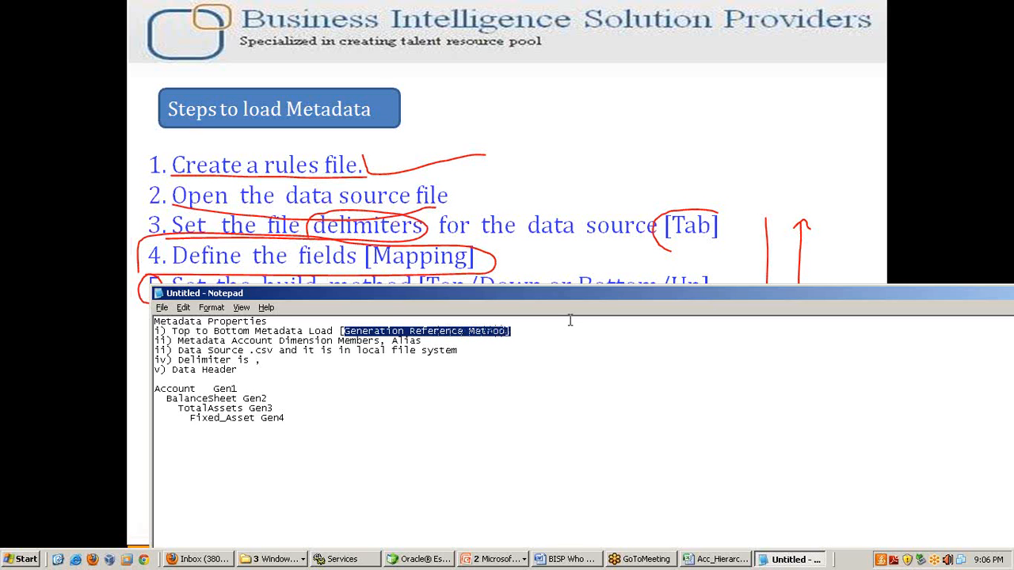
key("alt+Tab")
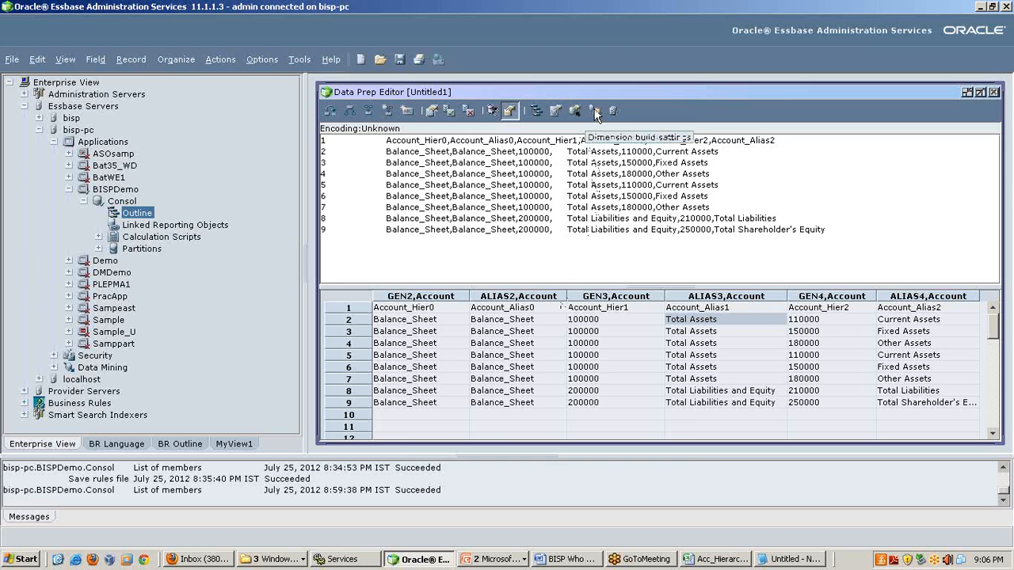
Set the Account dimension's build method to Use generation references in the dimension build settings
left_click(597, 111)
left_click(574, 105)
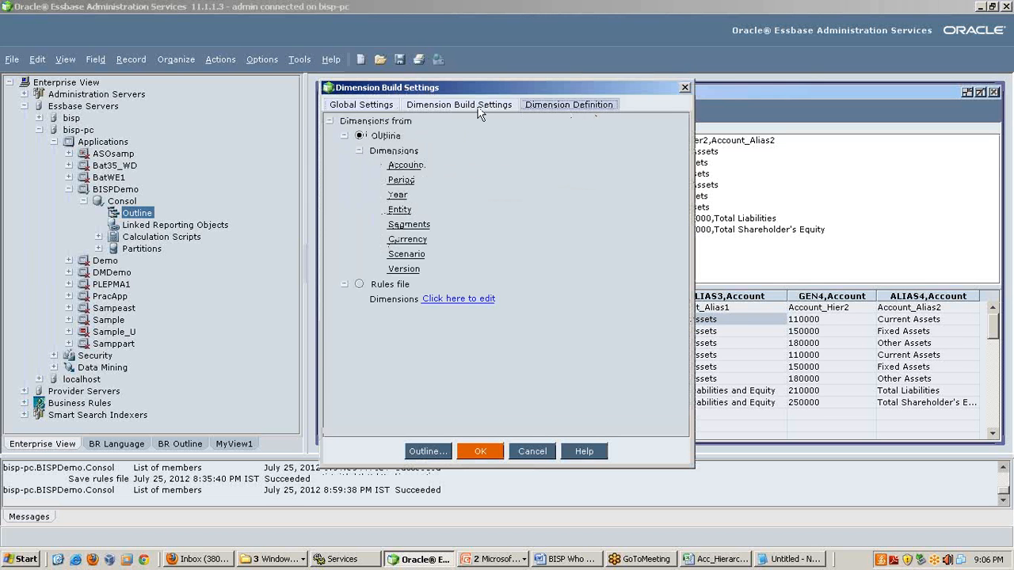
left_click(468, 105)
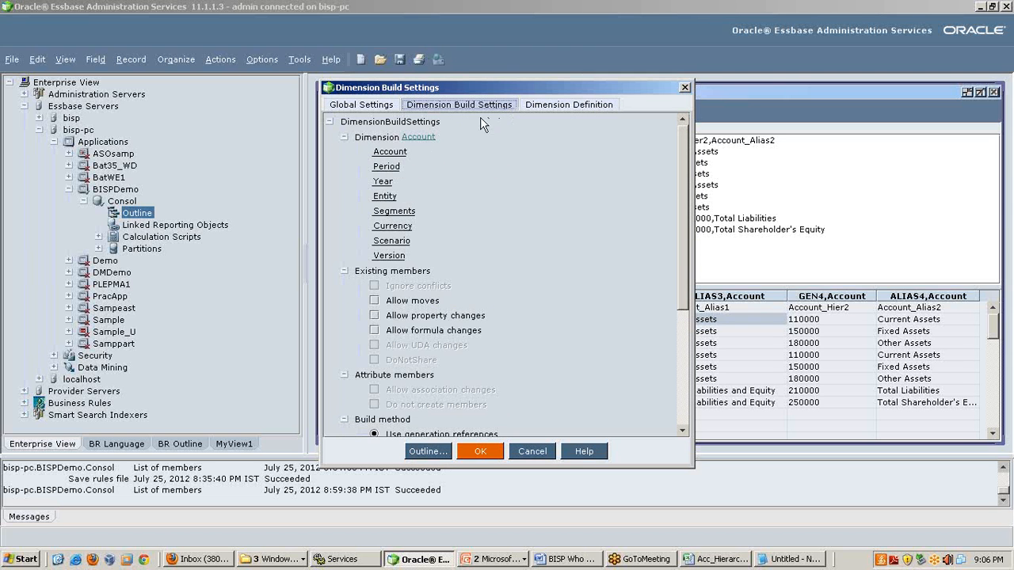
left_click(400, 153)
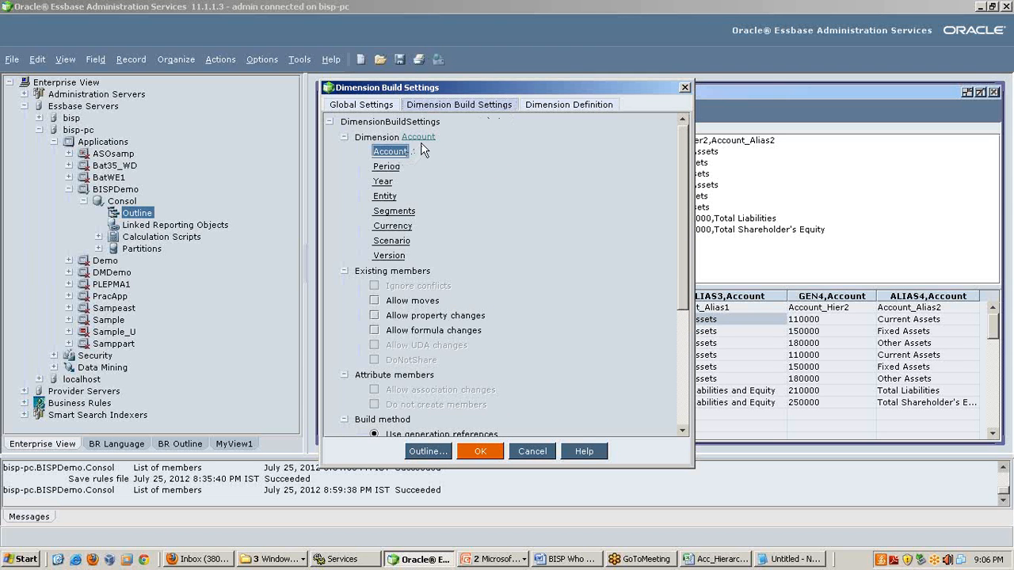
scroll(455, 305, "down", 1)
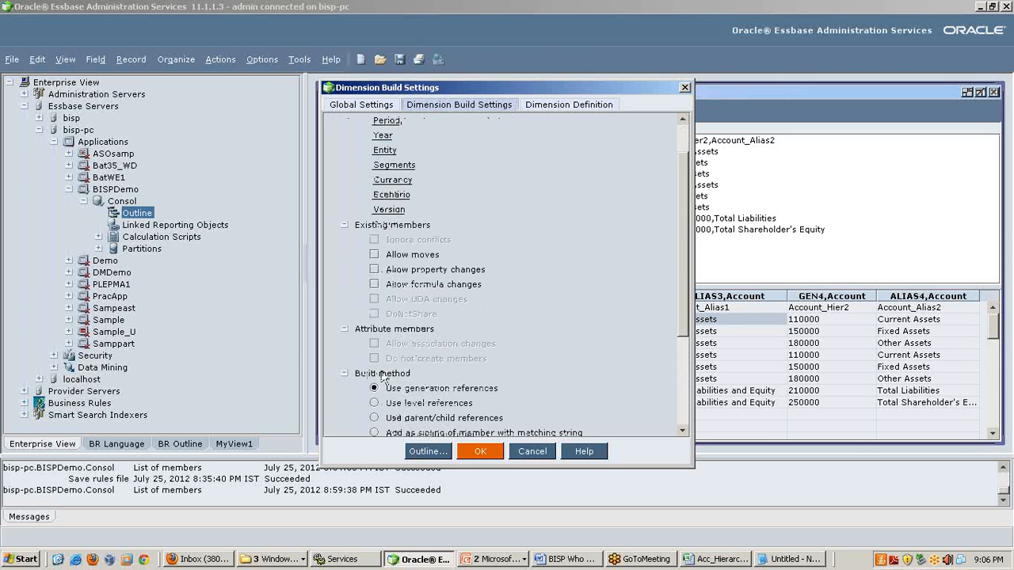
left_click(393, 389)
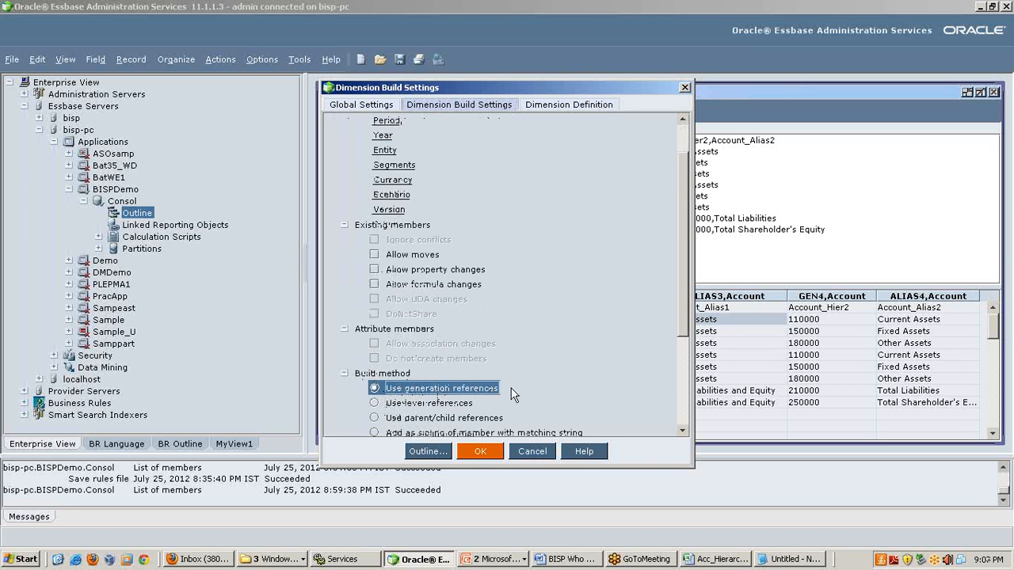
left_click(480, 451)
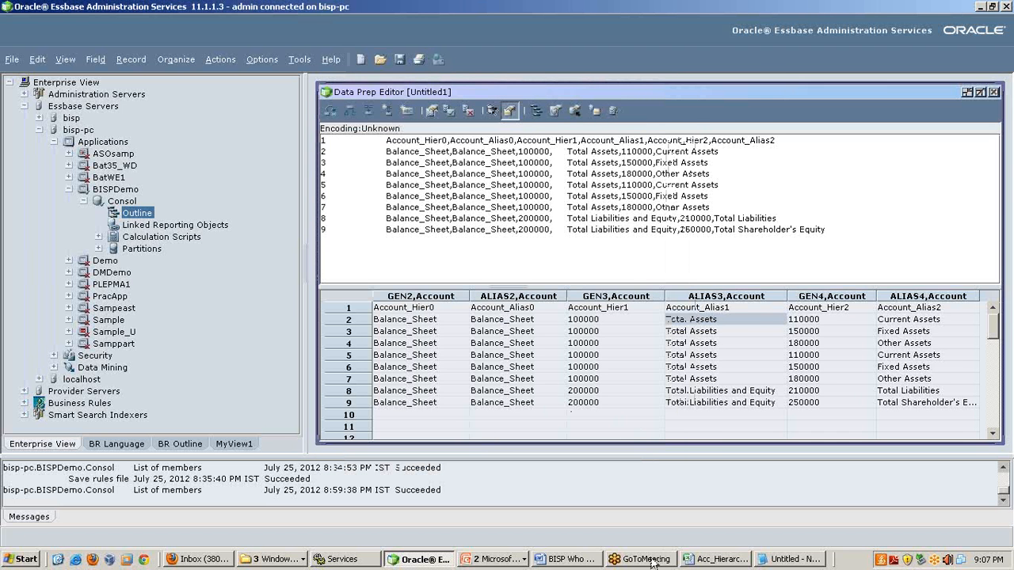
Switch to the PowerPoint slide show, mark steps 6 and 7 on validating and saving the rules file, and return to Essbase
left_click(507, 560)
left_click(506, 528)
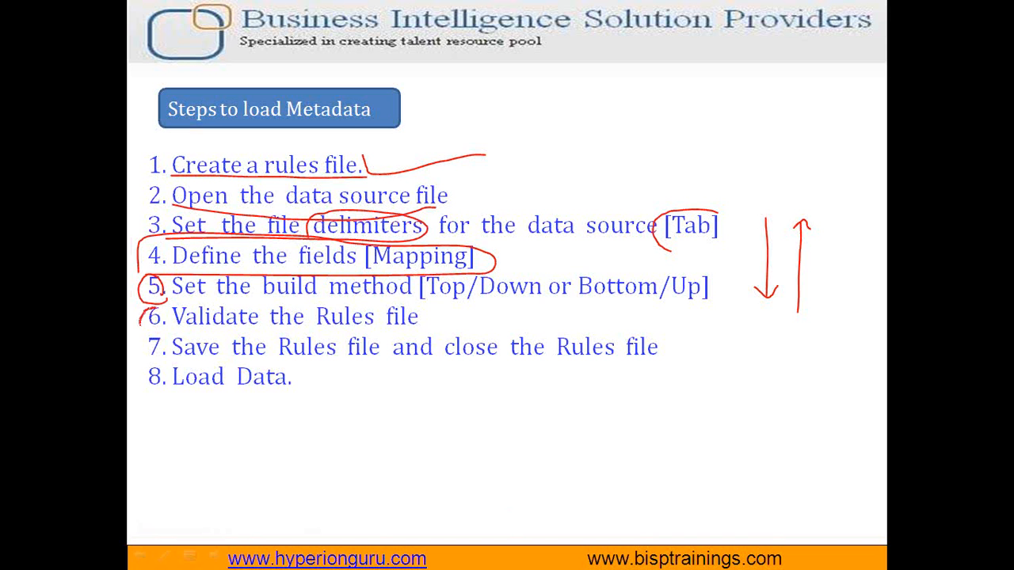
left_click_drag(146, 327, 165, 304)
left_click_drag(150, 356, 170, 339)
key("alt+Tab")
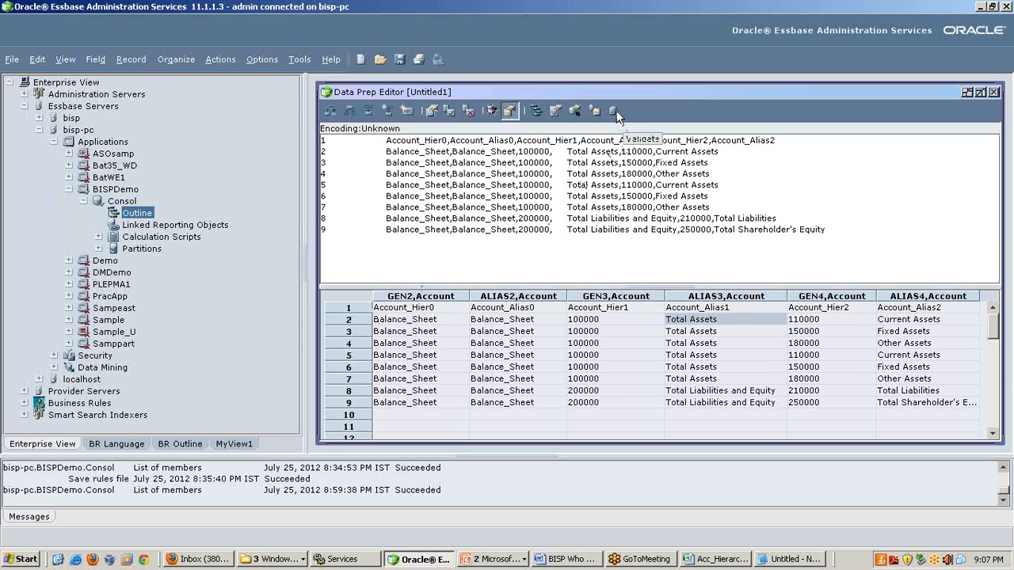
Validate the rules file for dimension building and save it as Account_Load in the DataSource folder
left_click(616, 111)
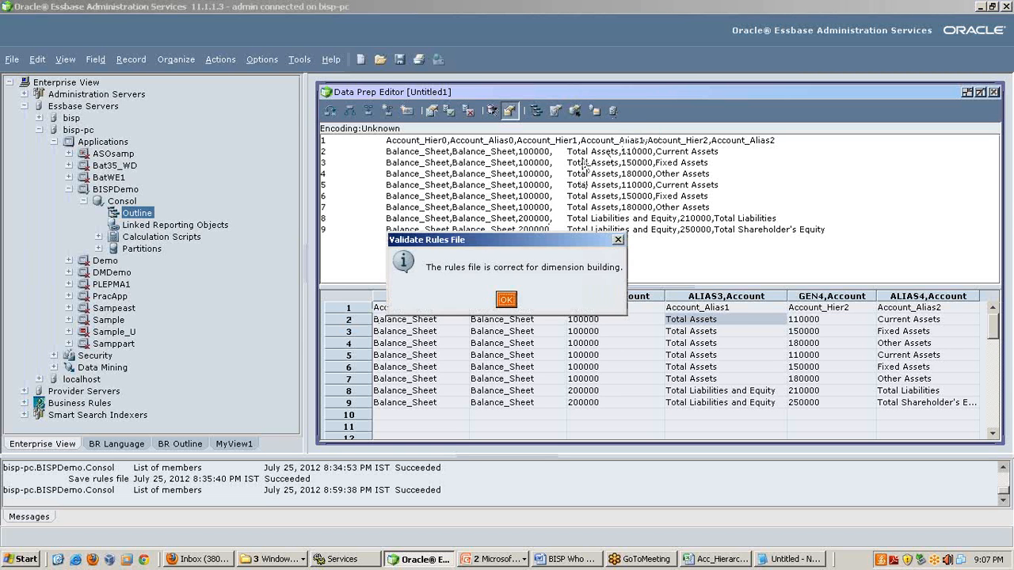
left_click(506, 299)
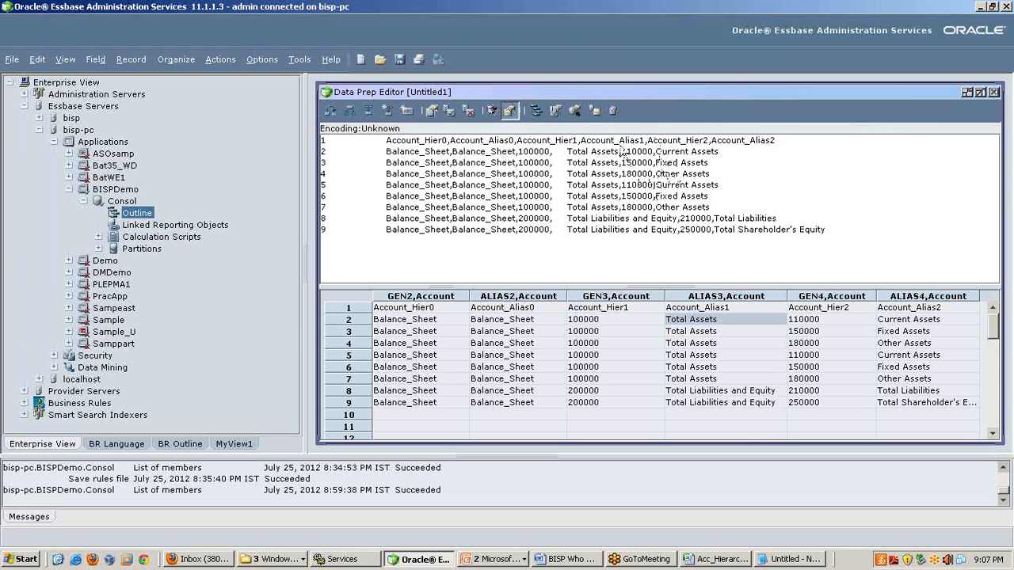
left_click(397, 58)
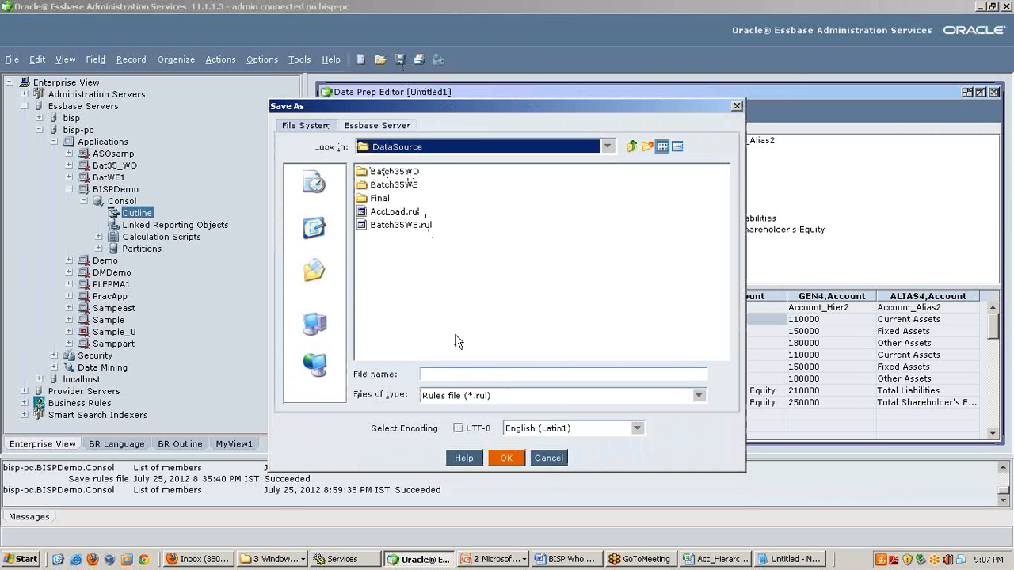
left_click(456, 372)
type("Ac")
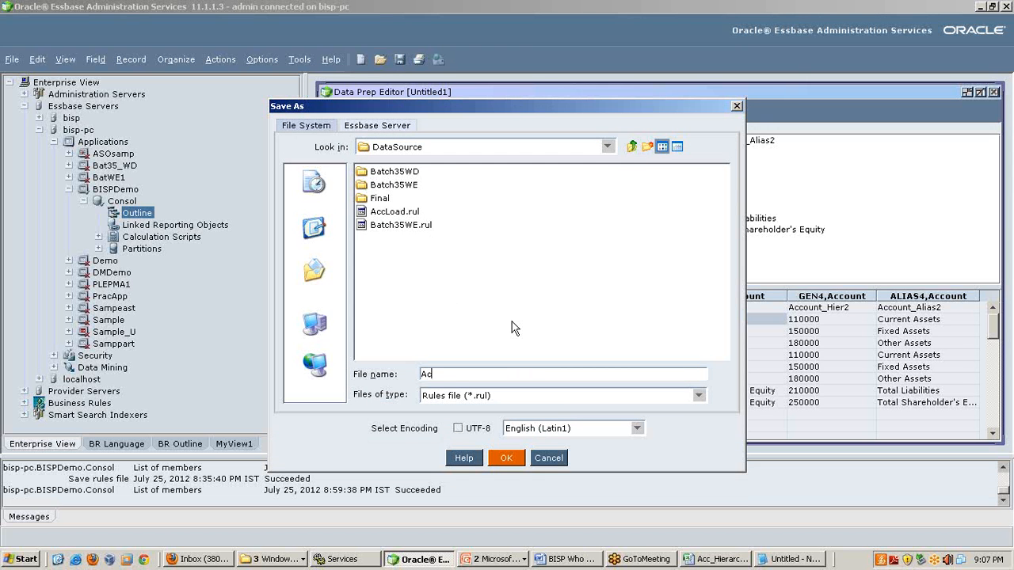
type("count_Load")
key("Return")
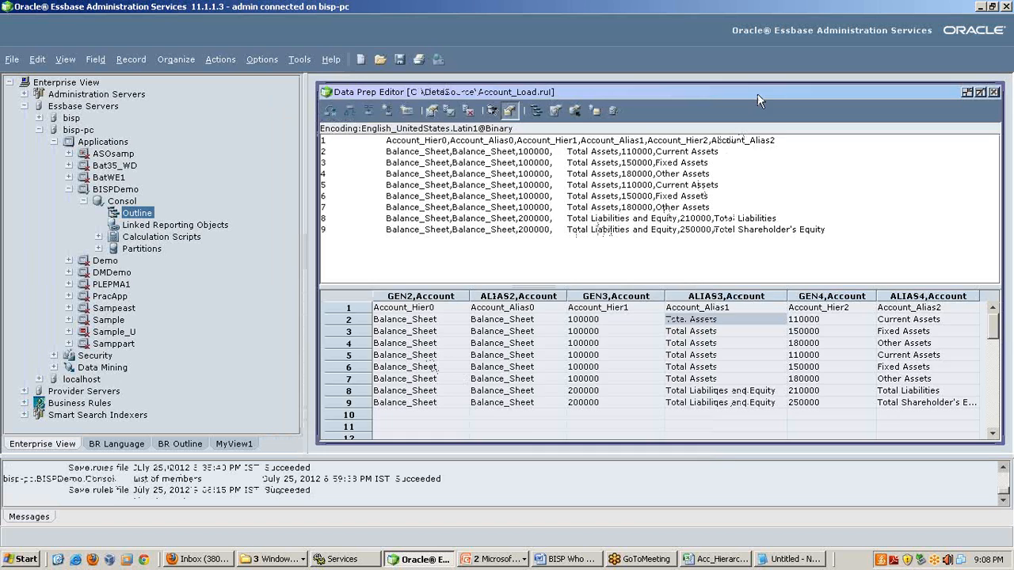
Close the rules file, and save and close the Consol outline
left_click(872, 121)
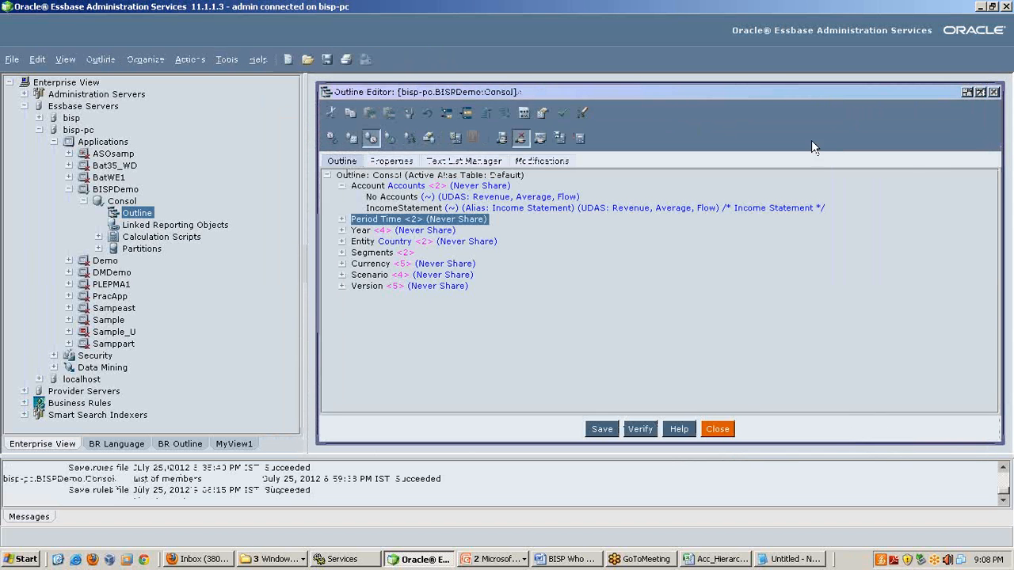
left_click(602, 428)
left_click(472, 299)
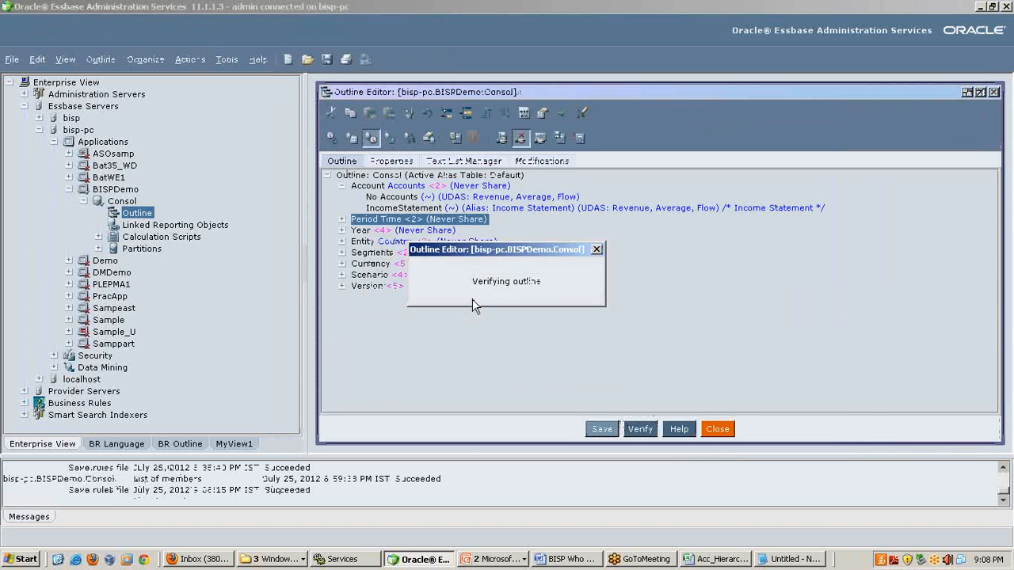
left_click(717, 429)
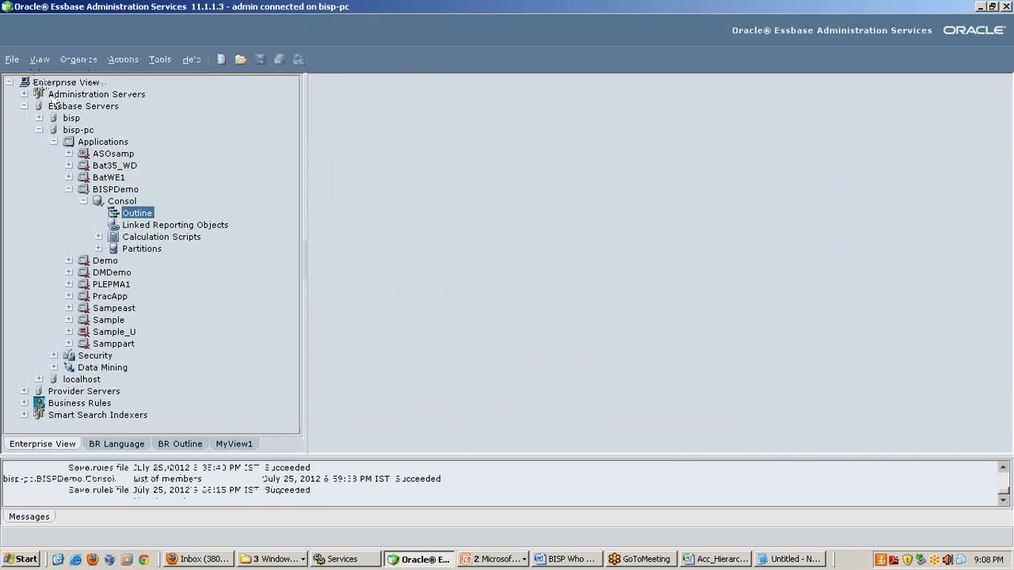
Start a data load for the Consol database, widen the data source type column, and choose Data file as the type
right_click(125, 203)
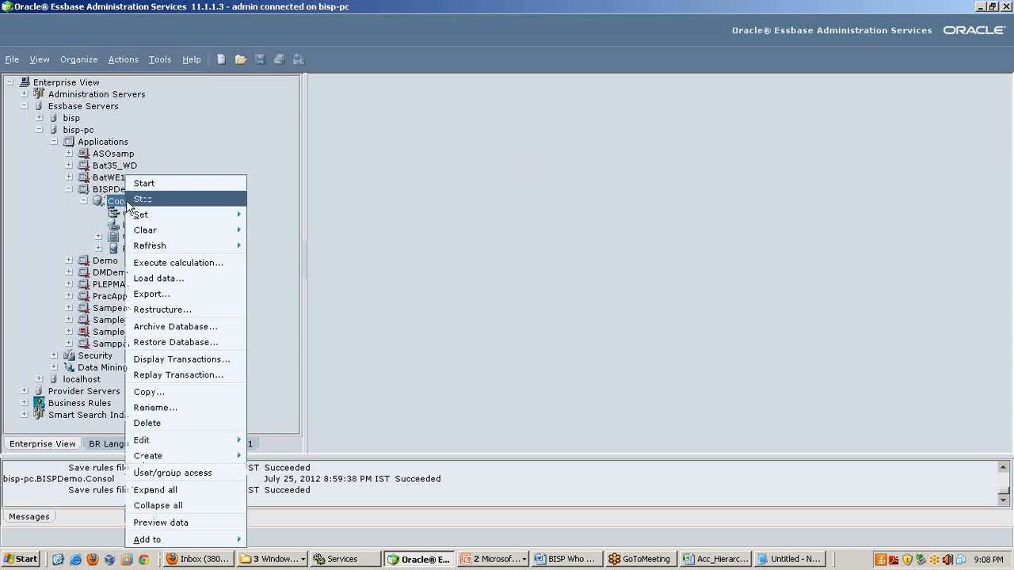
left_click(210, 279)
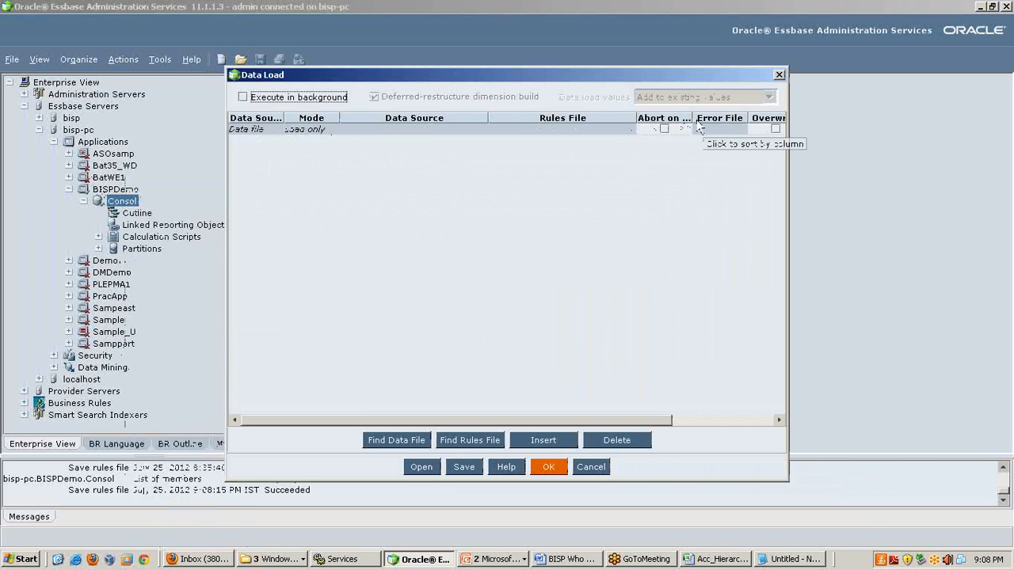
left_click_drag(283, 118, 304, 118)
left_click(287, 129)
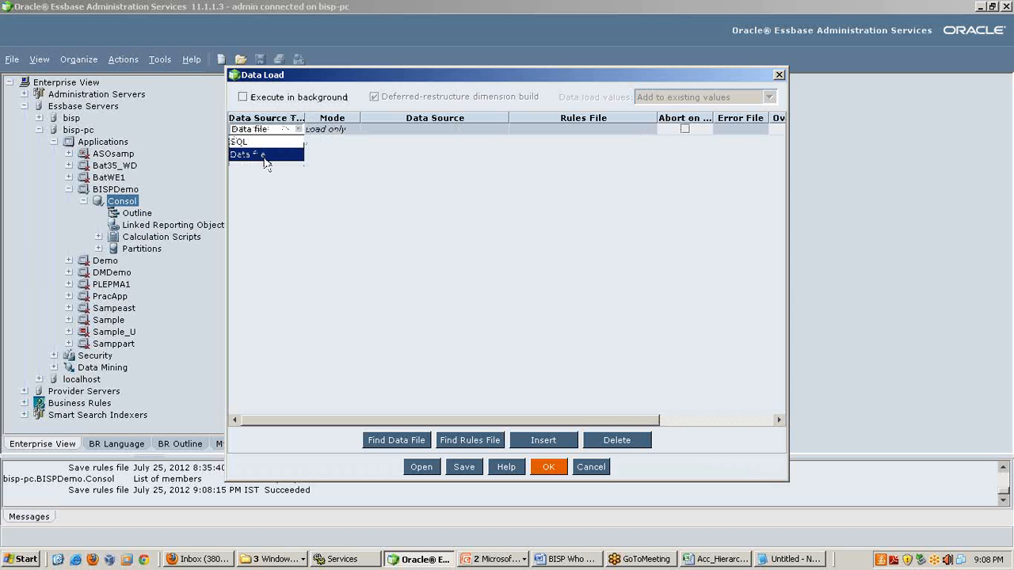
left_click(266, 156)
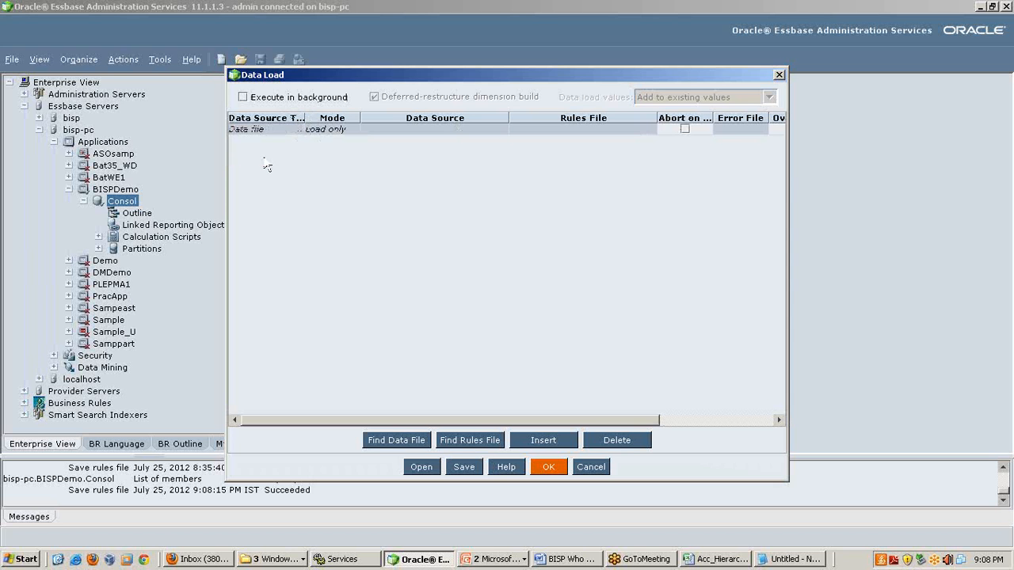
Set the data load entry's mode to Build only
left_click(333, 132)
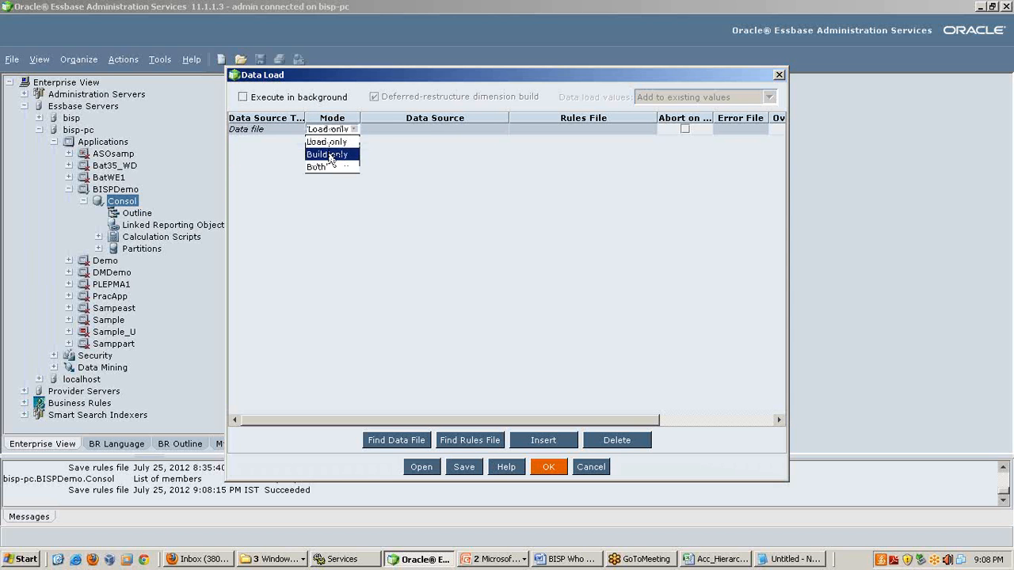
left_click(330, 155)
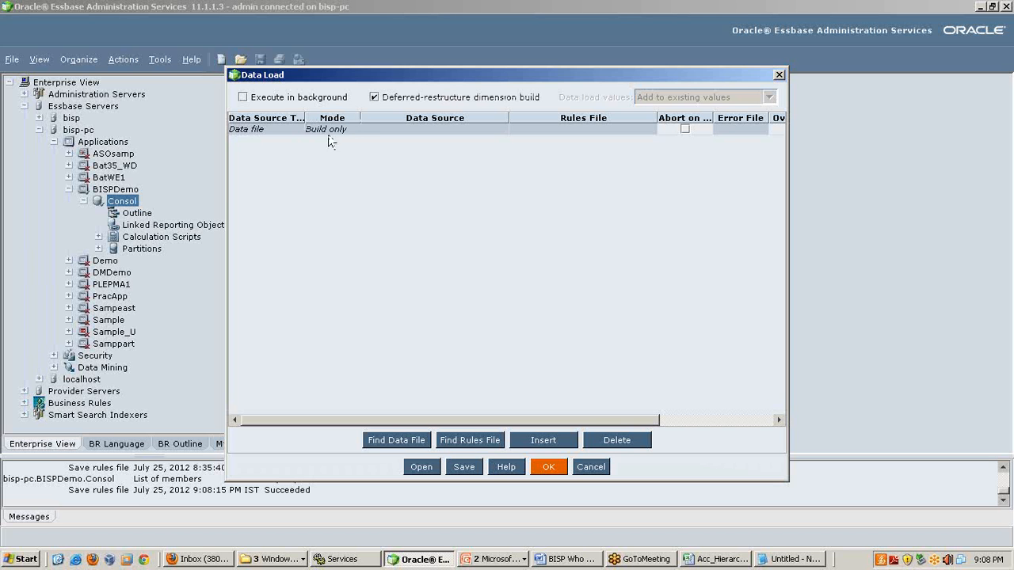
left_click(331, 133)
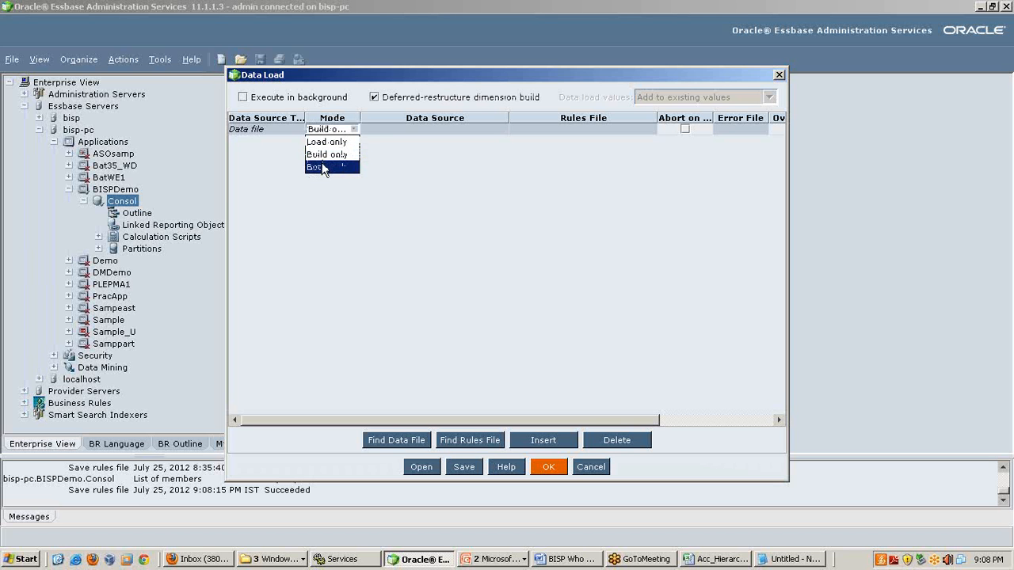
left_click(325, 157)
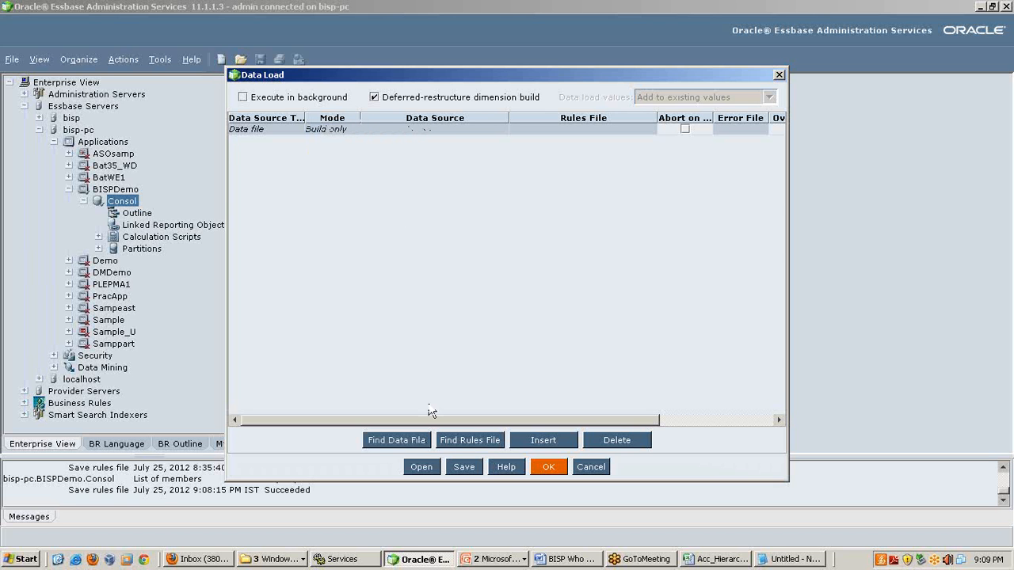
Choose the CSV file Acc_Hierarchy.csv from the DataSource folder as the load's data source
left_click(396, 439)
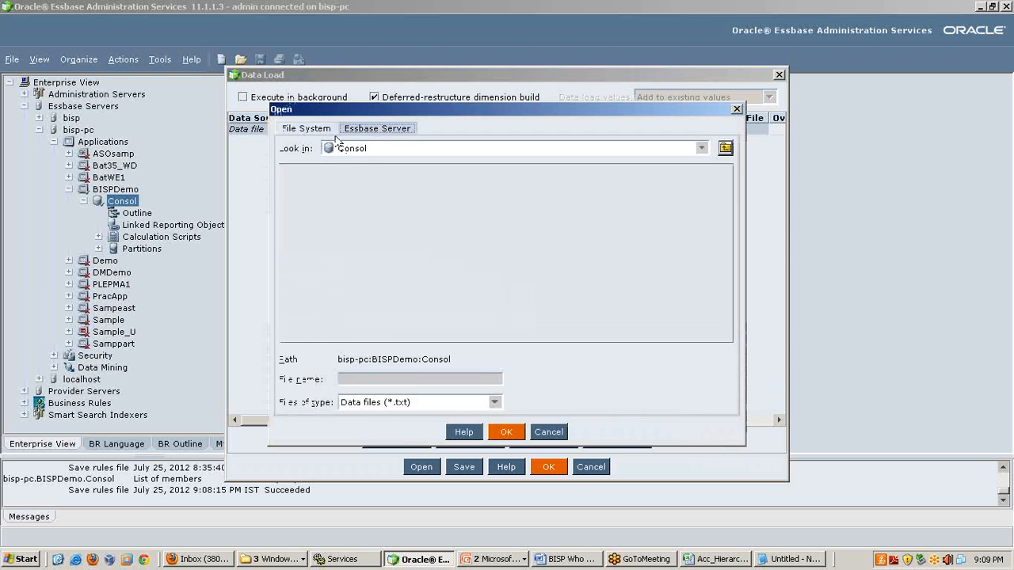
left_click(463, 399)
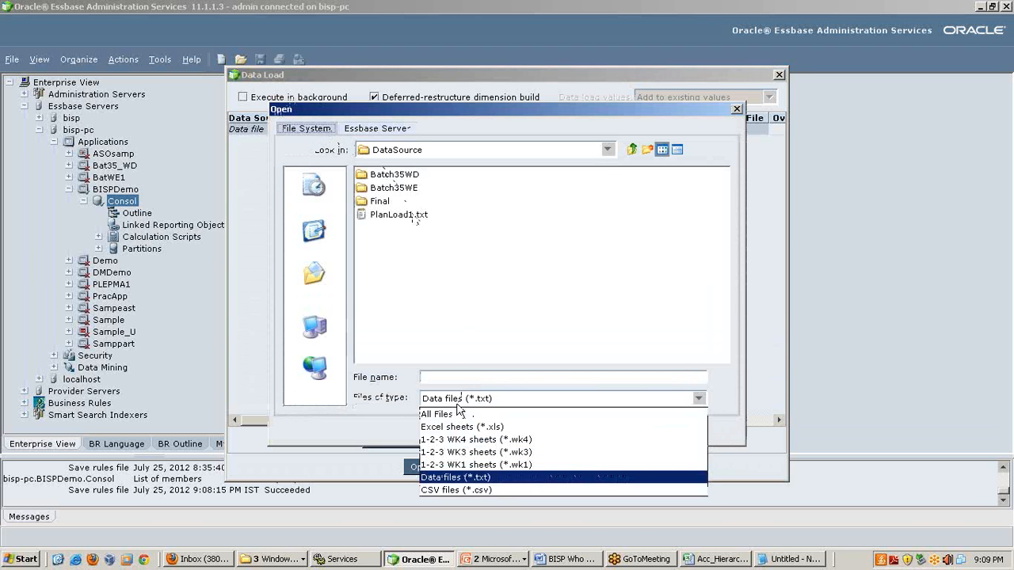
left_click(458, 489)
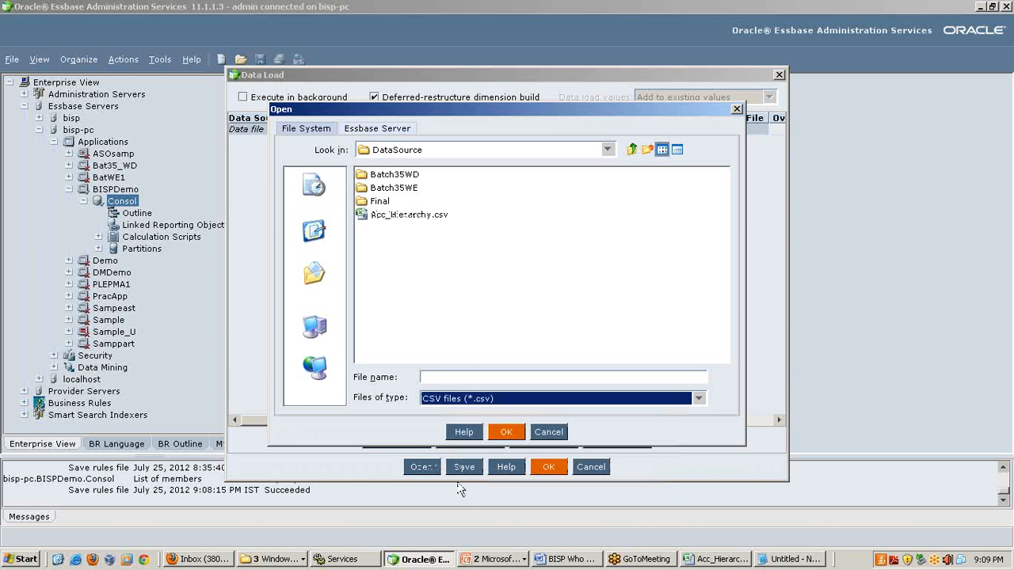
left_click(422, 216)
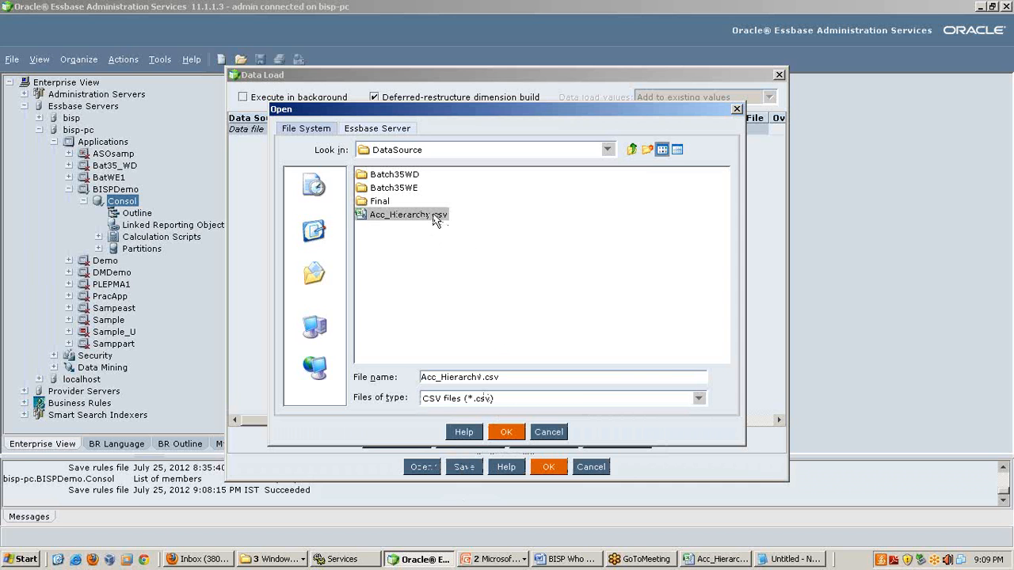
left_click(499, 430)
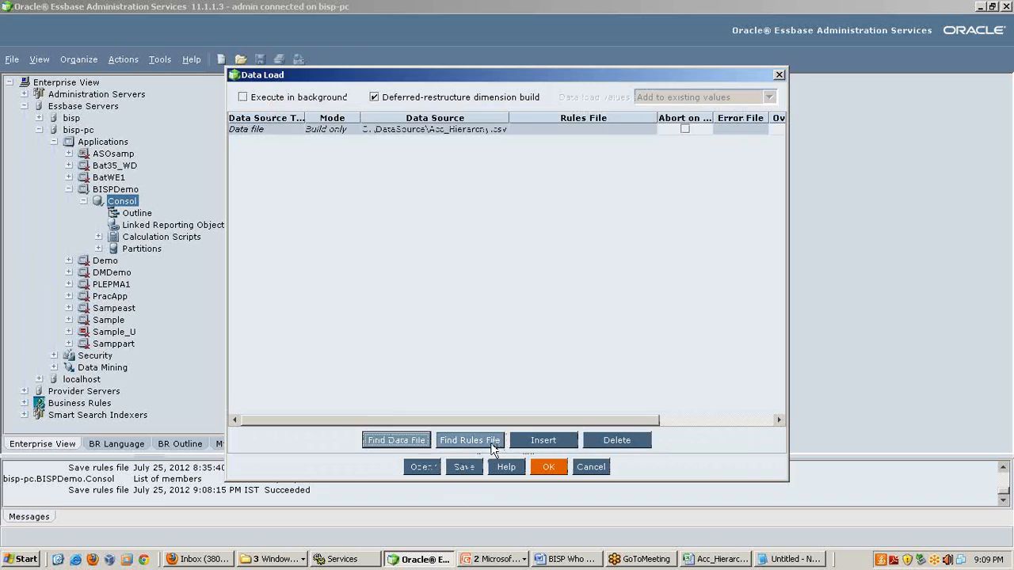
Choose Account_Load.rul from the DataSource folder on the file system as the load's rules file
left_click(479, 439)
left_click(310, 129)
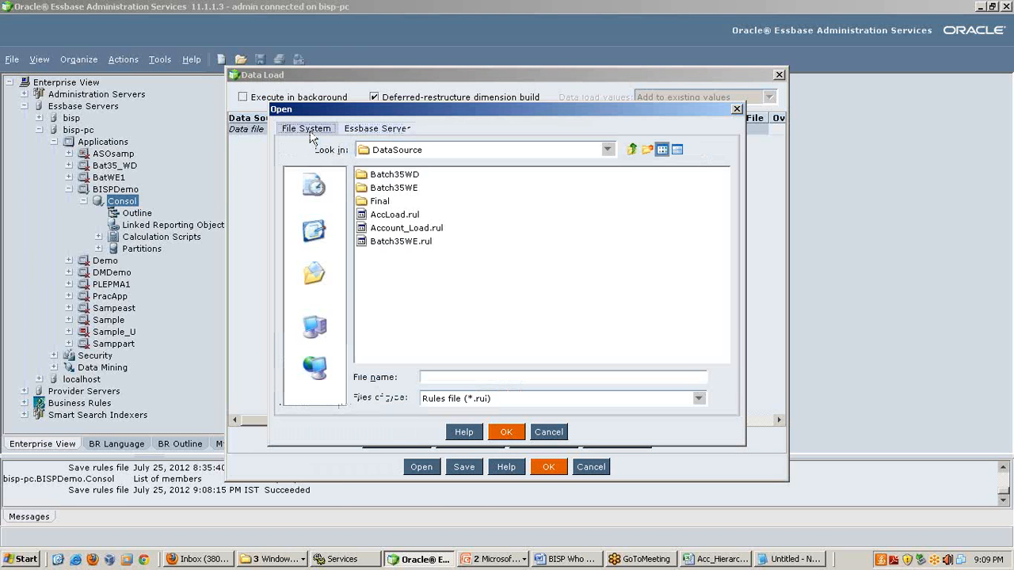
left_click(427, 228)
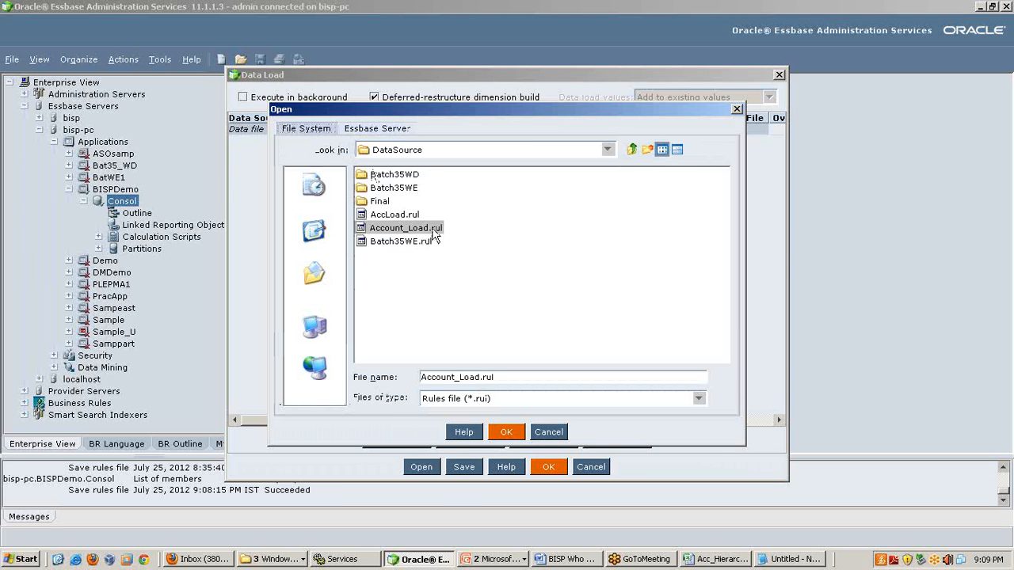
left_click(506, 431)
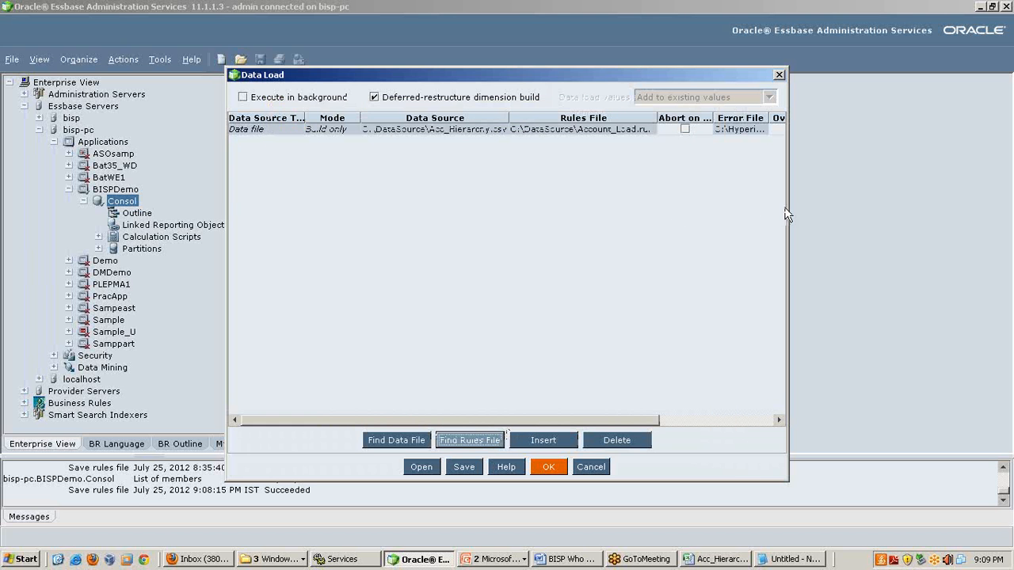
Enlarge the Data Load window, widen the Error File column, and select the folder part of the error file path
left_click_drag(789, 207, 1002, 208)
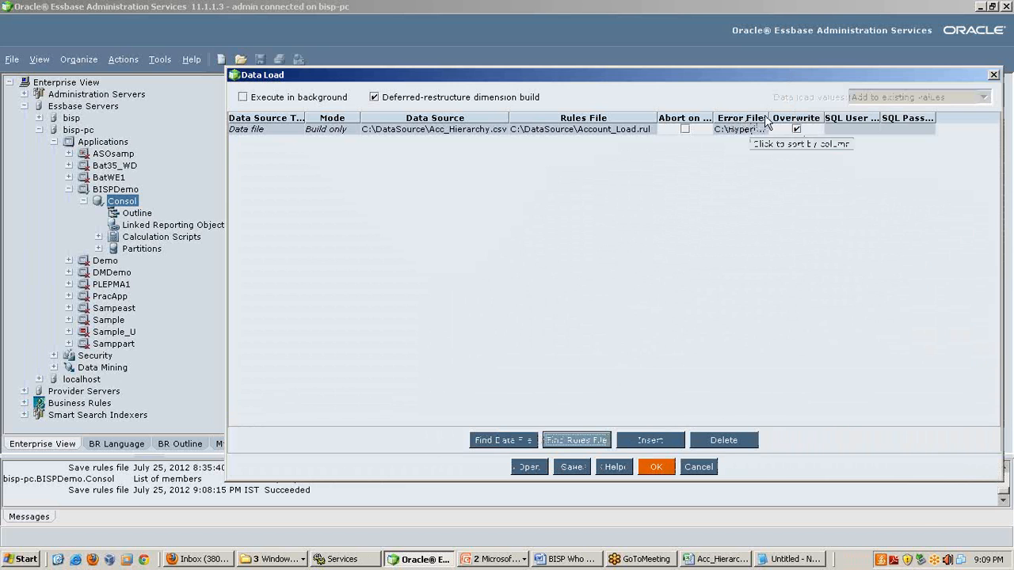
left_click_drag(766, 117, 709, 130)
left_click(891, 126)
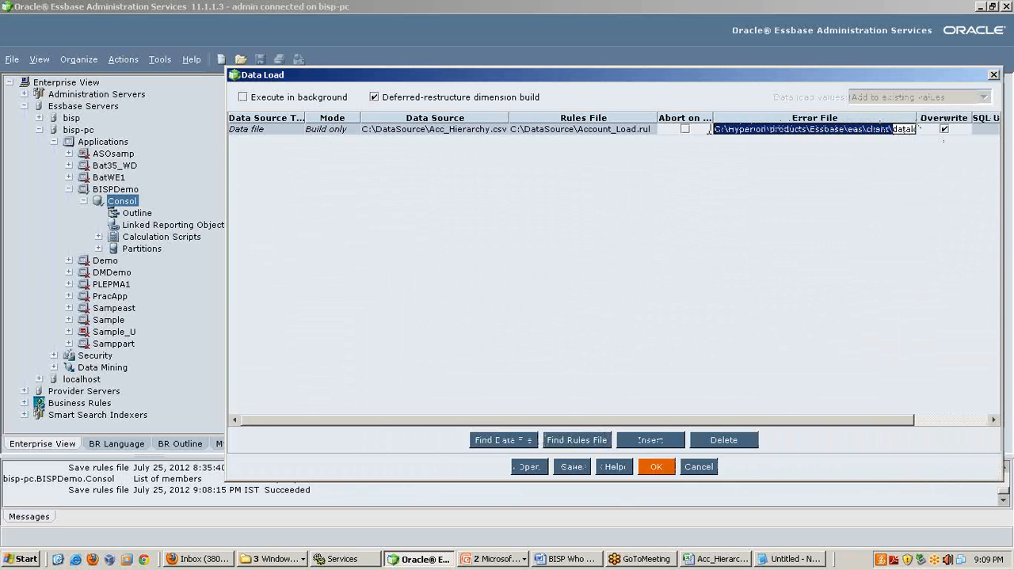
Check the error file folder C:\Hyperion\products\Essbase\eas\client in Windows Explorer and return to the Essbase Data Load window
left_click(287, 561)
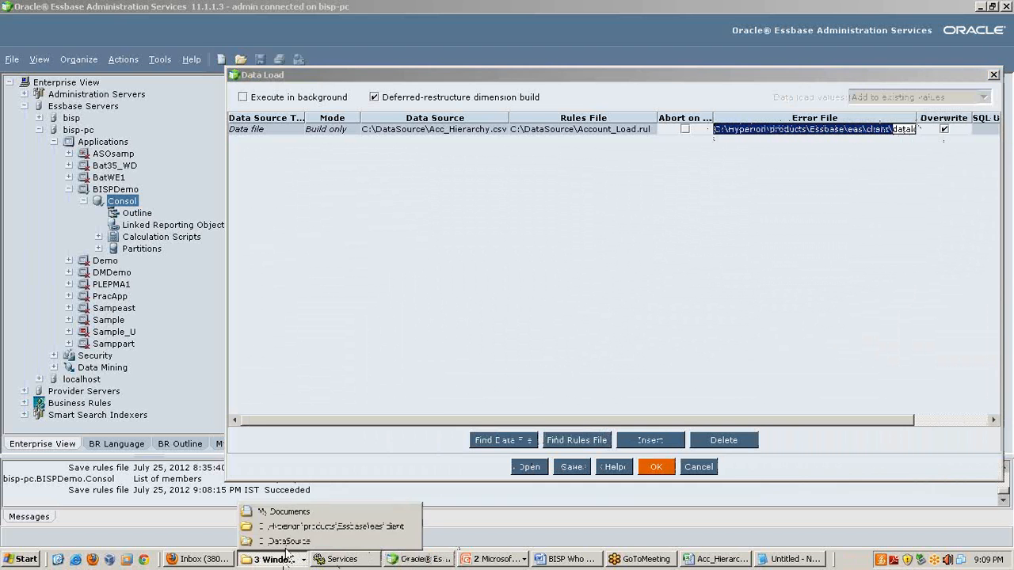
left_click(287, 540)
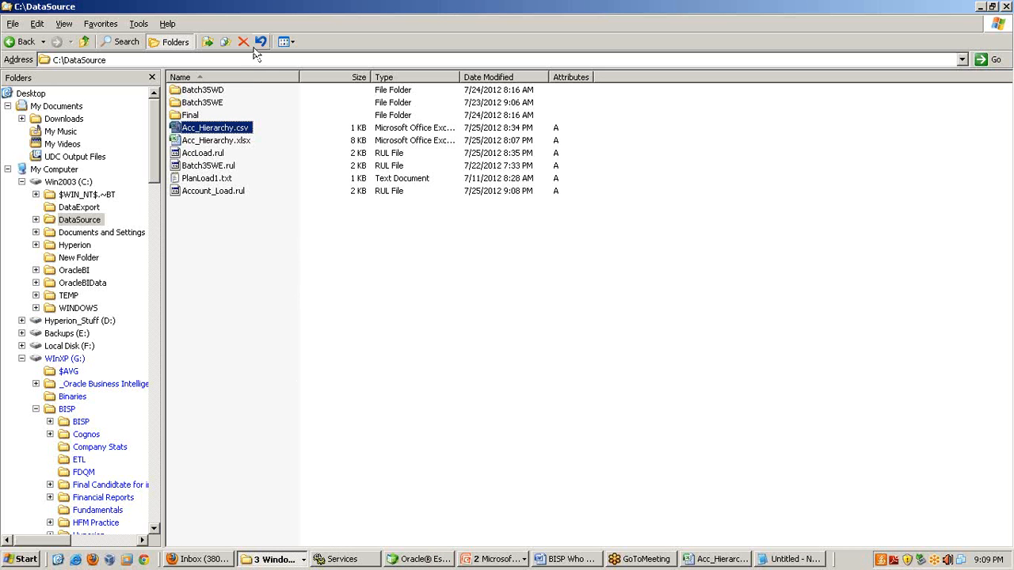
left_click(256, 559)
left_click(297, 527)
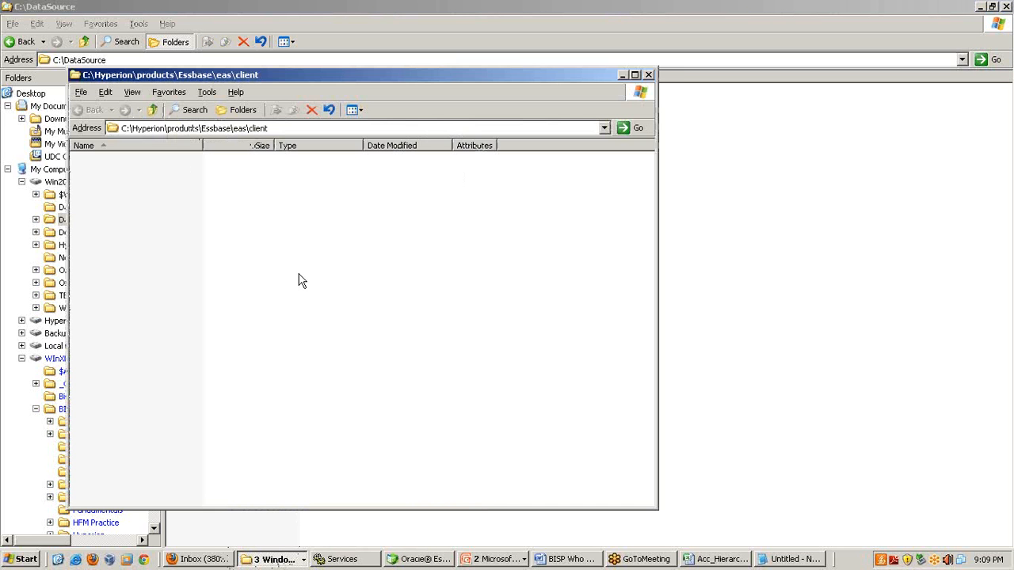
left_click(291, 127)
left_click(981, 7)
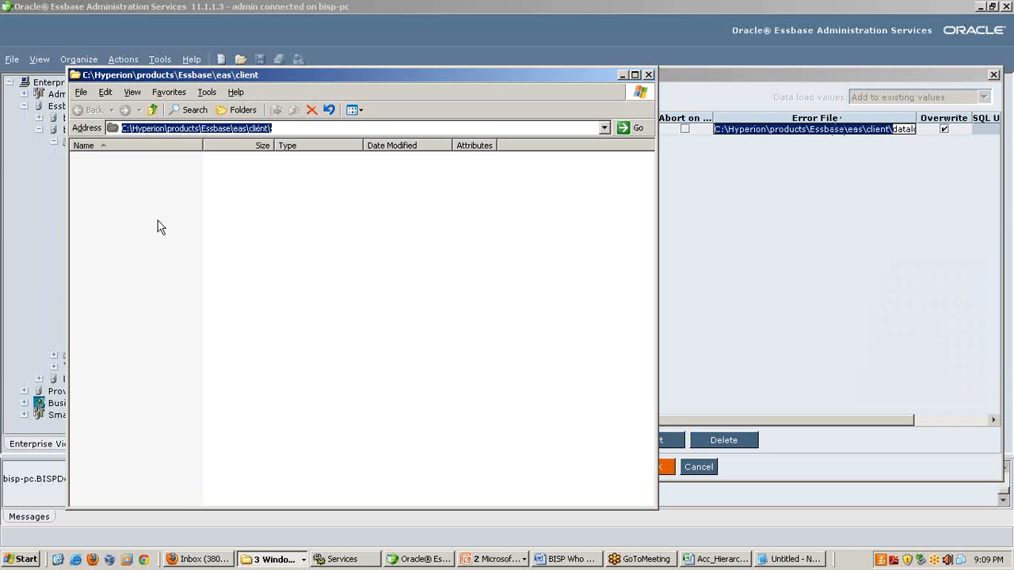
left_click(658, 245)
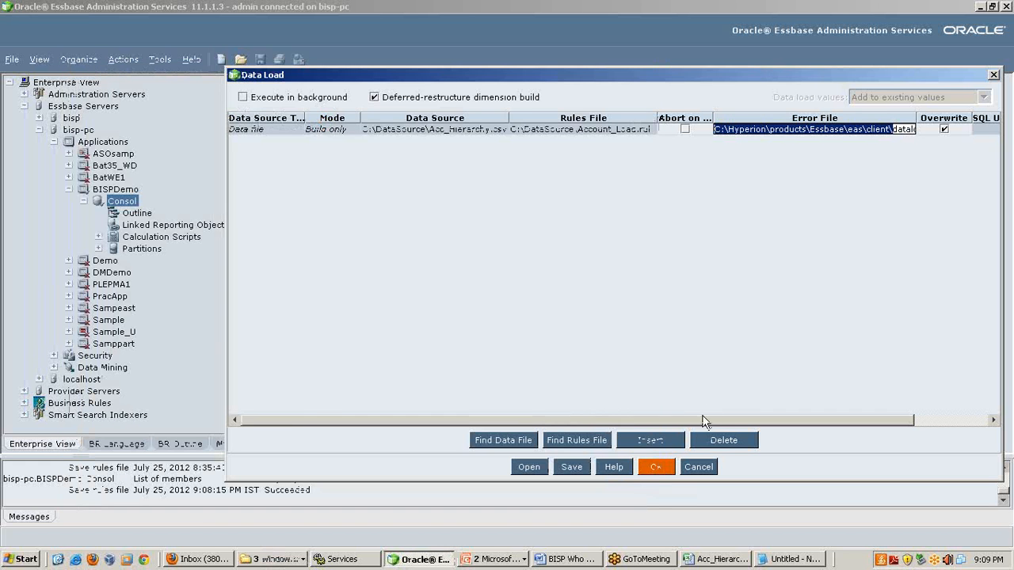
Review the remaining load options, including Overwrite, and run the build of the Account hierarchy
left_click_drag(706, 421, 864, 424)
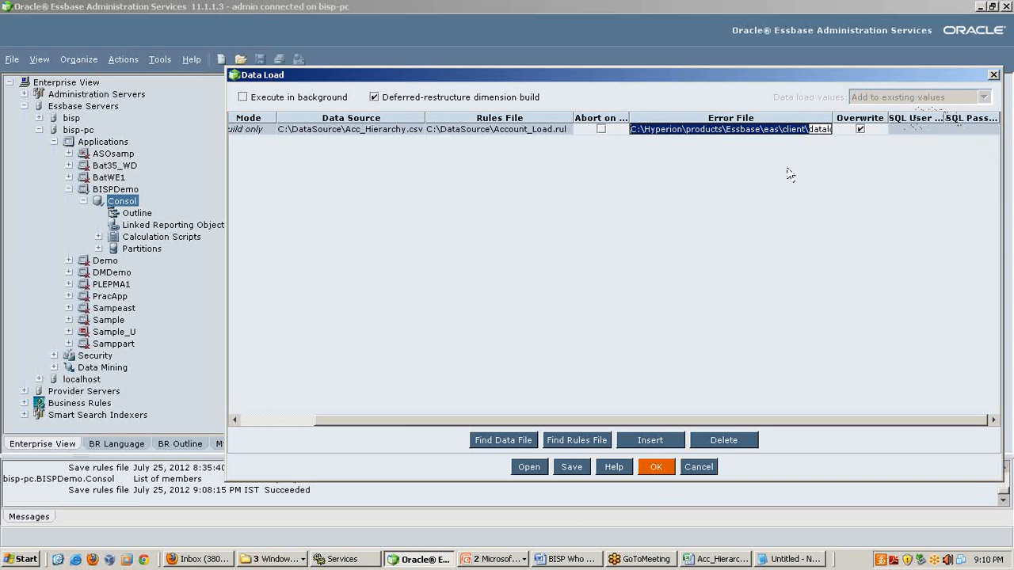
left_click(656, 465)
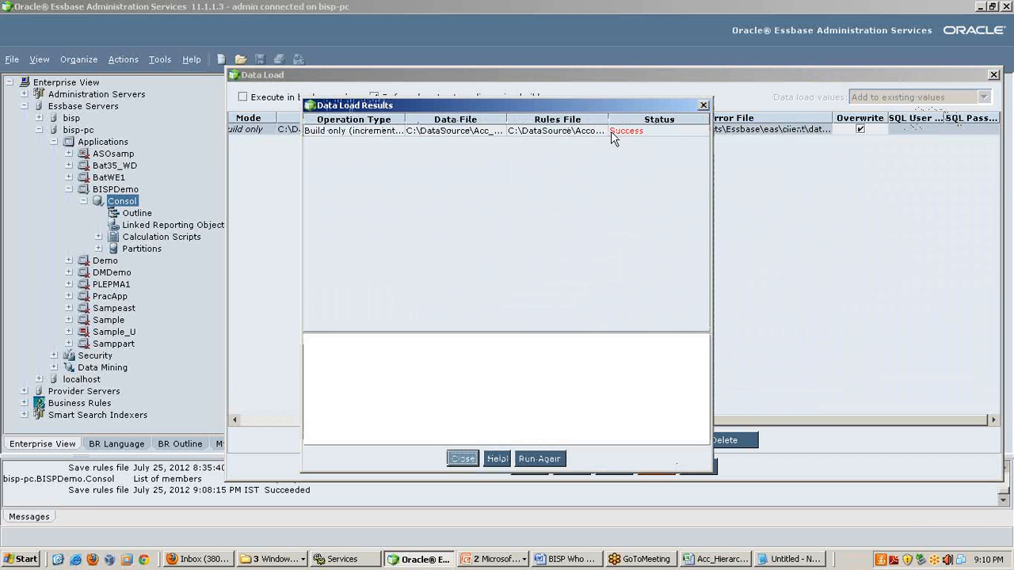
Read the message log of the build-only load, including the missing database config file line, and close the results and load windows
left_click(611, 132)
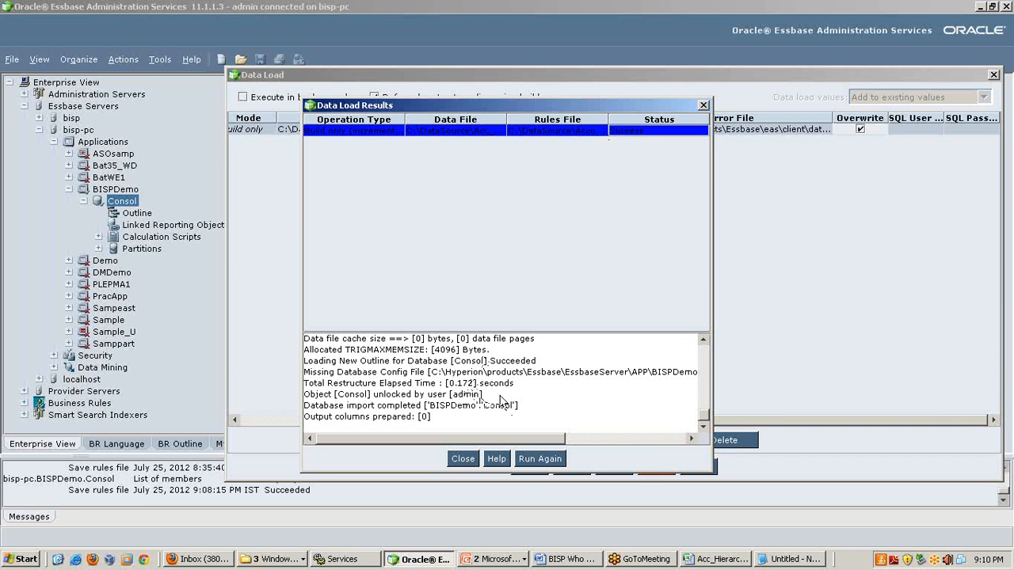
left_click_drag(446, 374, 718, 375)
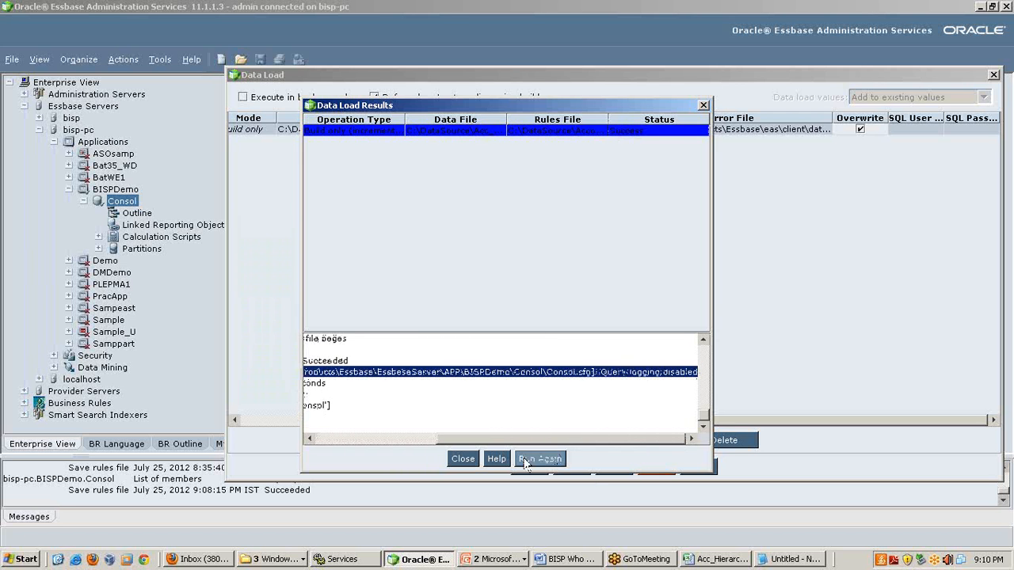
left_click(463, 458)
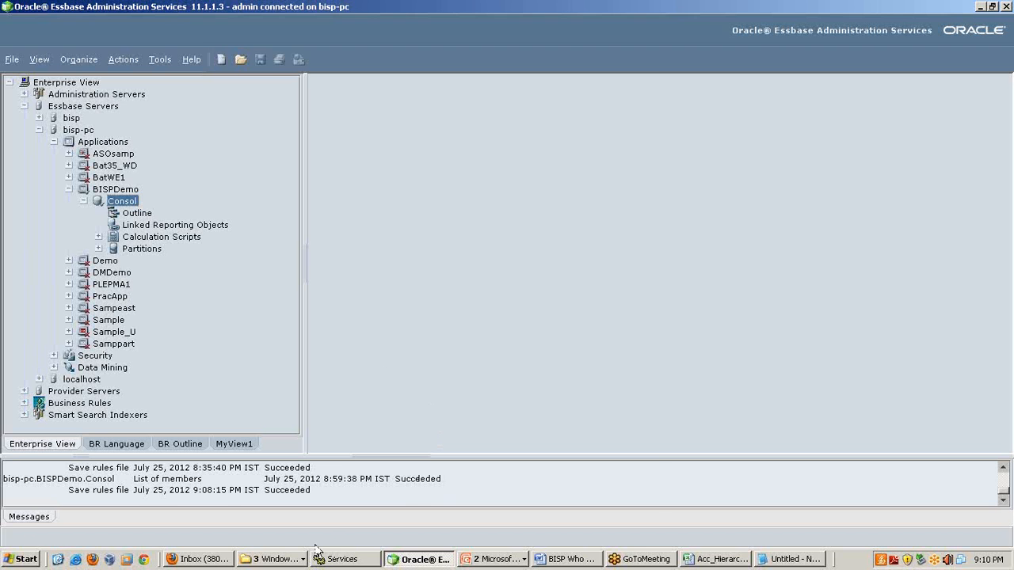
Check the folder C:\Hyperion\products\Essbase\eas\client in Windows Explorer for an error file and return to Essbase Administration Services
left_click(273, 559)
left_click(294, 541)
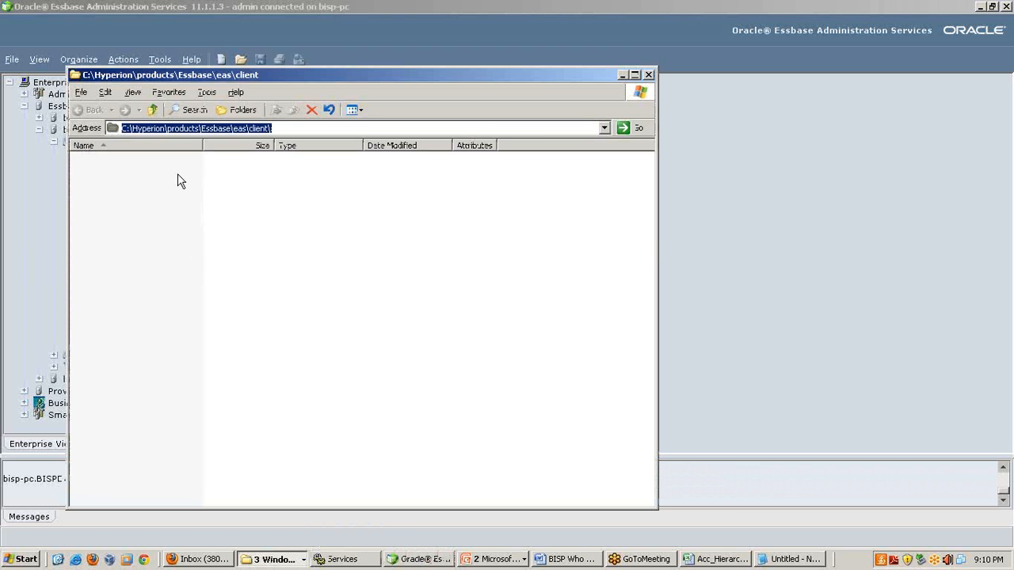
left_click(733, 234)
Open the Consol outline of BISPDemo in an enlarged editor and expand the Account dimension
left_click(147, 214)
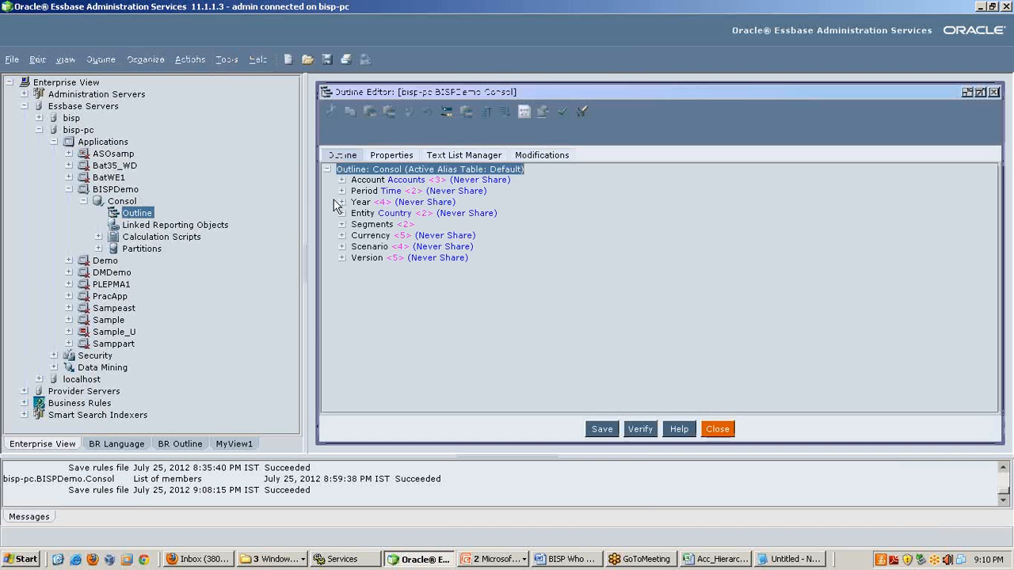
double_click(406, 96)
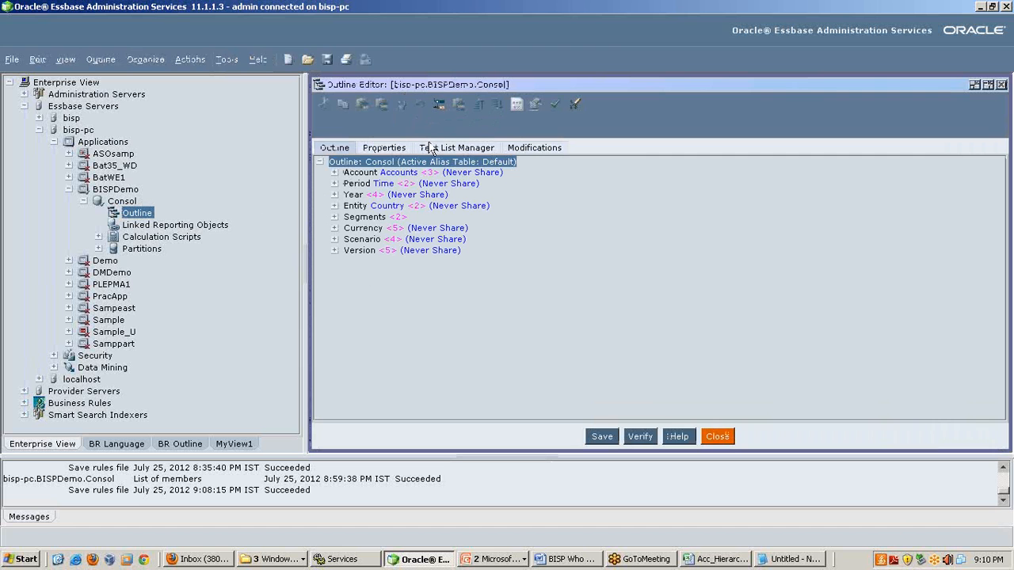
left_click(333, 172)
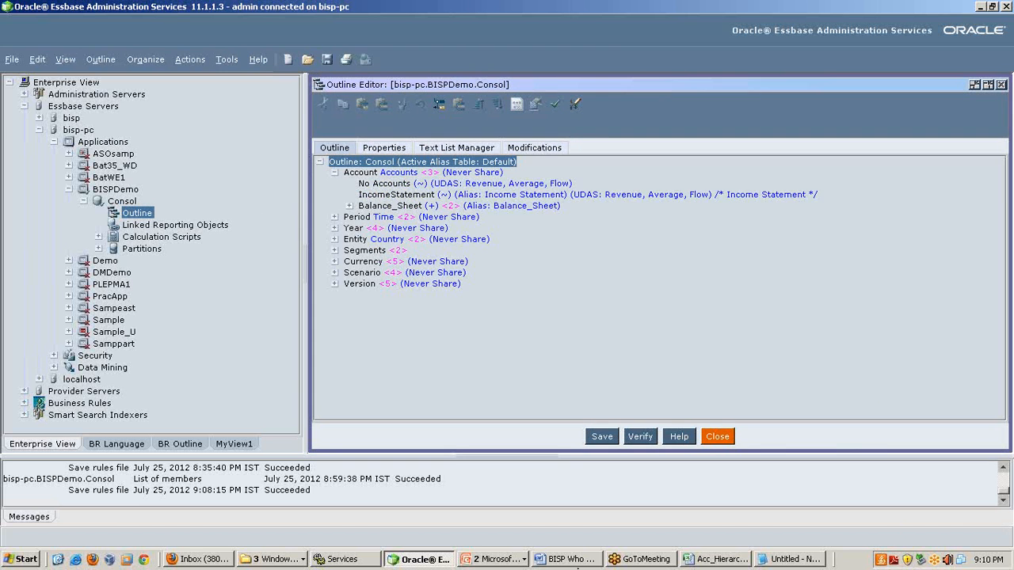
Switch to the C:\DataSource folder in Windows Explorer and reopen Acc_Hierarchy.csv in Excel, accepting that changes are discarded
left_click(275, 560)
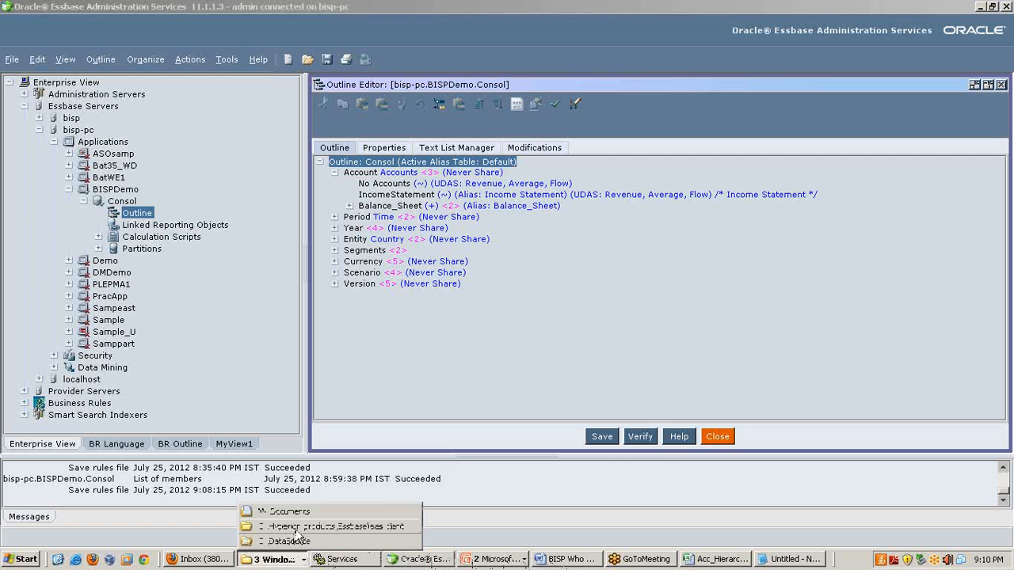
left_click(298, 541)
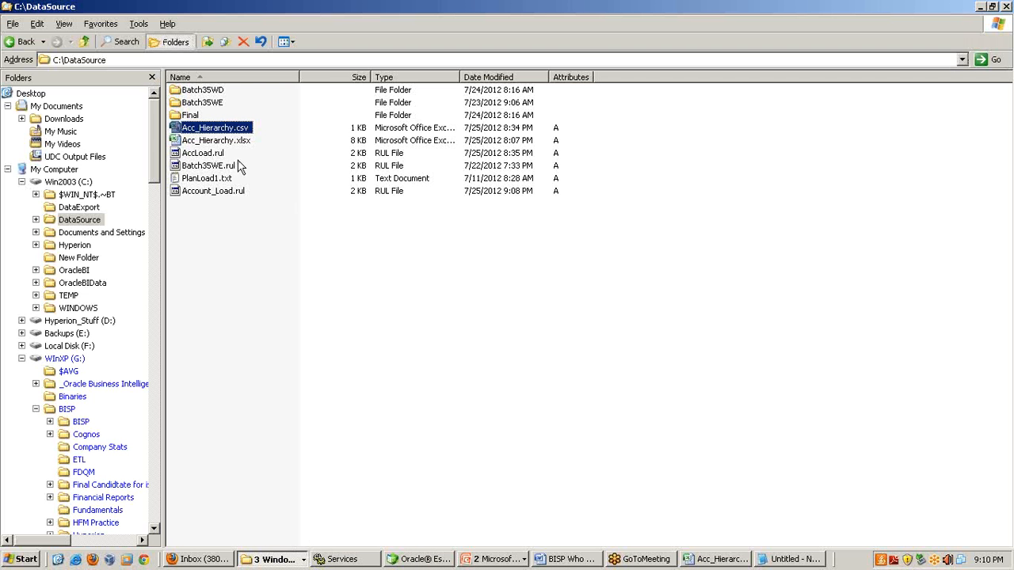
double_click(231, 129)
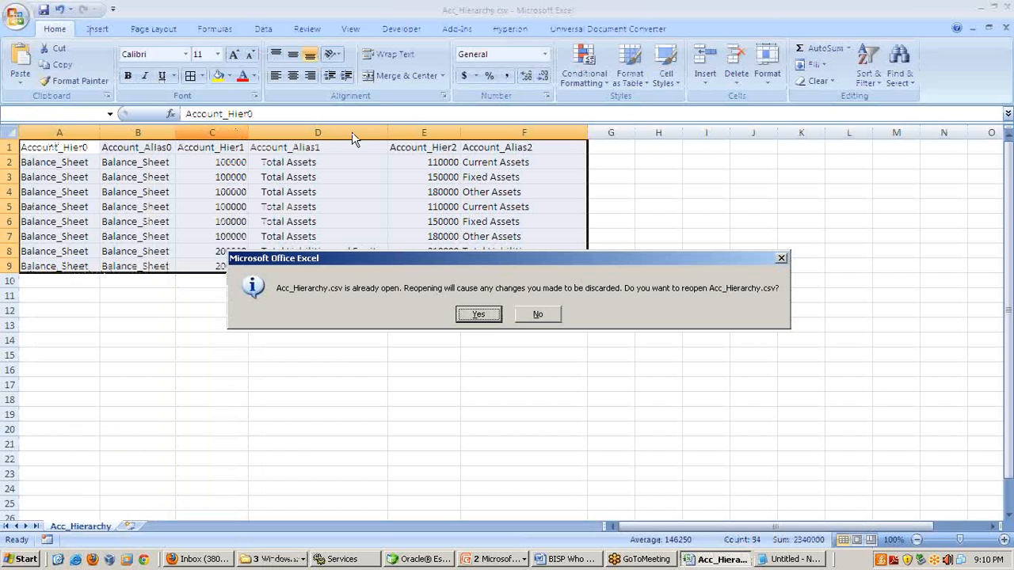
left_click(479, 314)
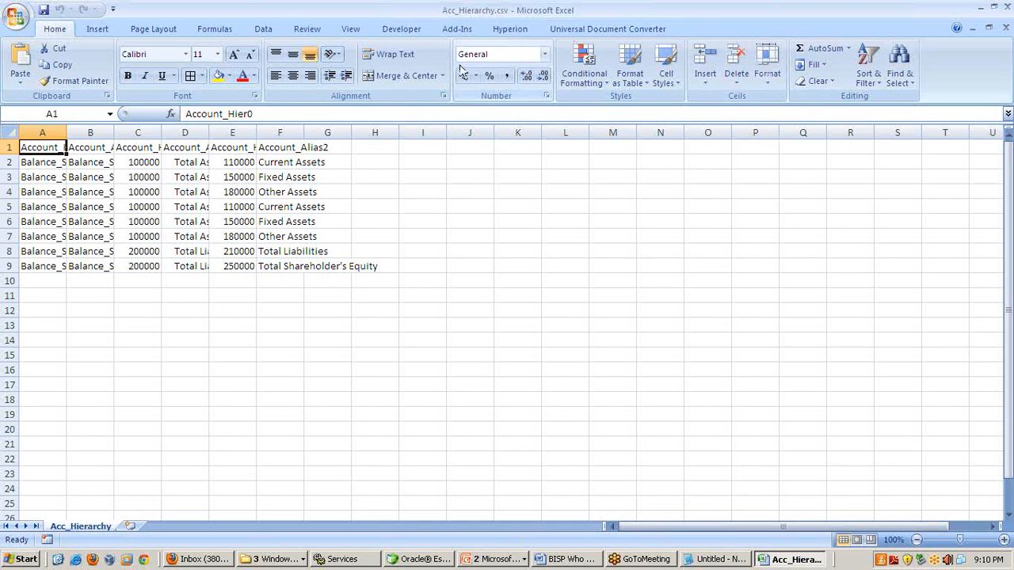
Fit the widths of columns A through F in Acc_Hierarchy.csv to their contents
double_click(66, 133)
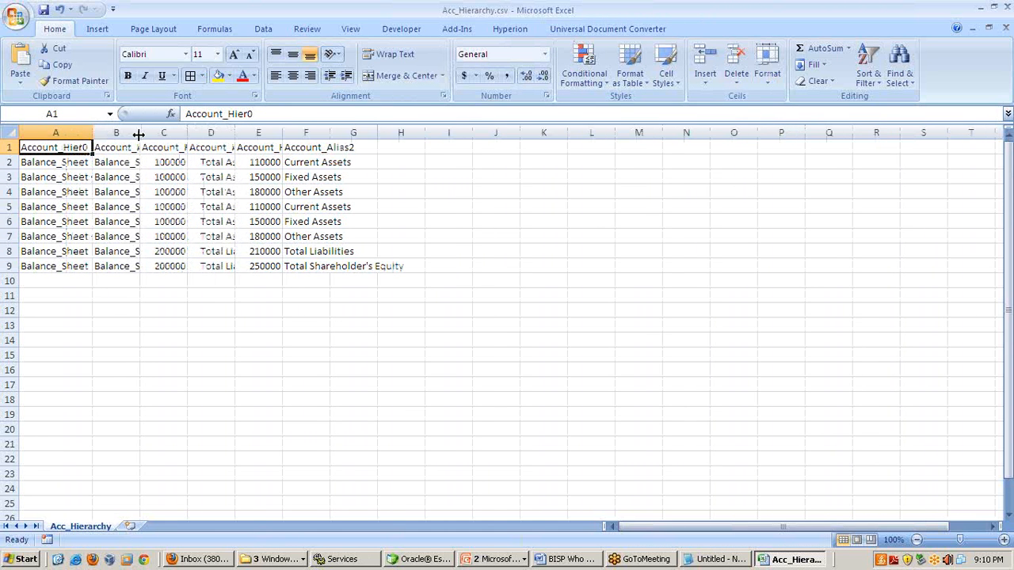
double_click(140, 133)
double_click(218, 133)
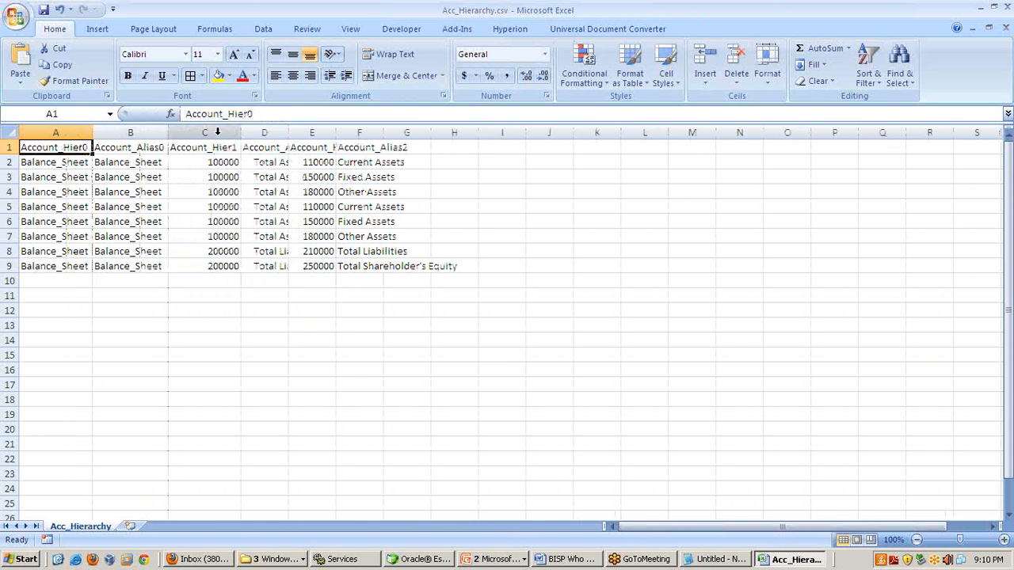
double_click(289, 133)
double_click(428, 133)
double_click(500, 133)
Reduce the Excel window, minimize the DataSource folder window, and place the Acc_Hierarchy.csv sheet beside the Consol outline
double_click(494, 10)
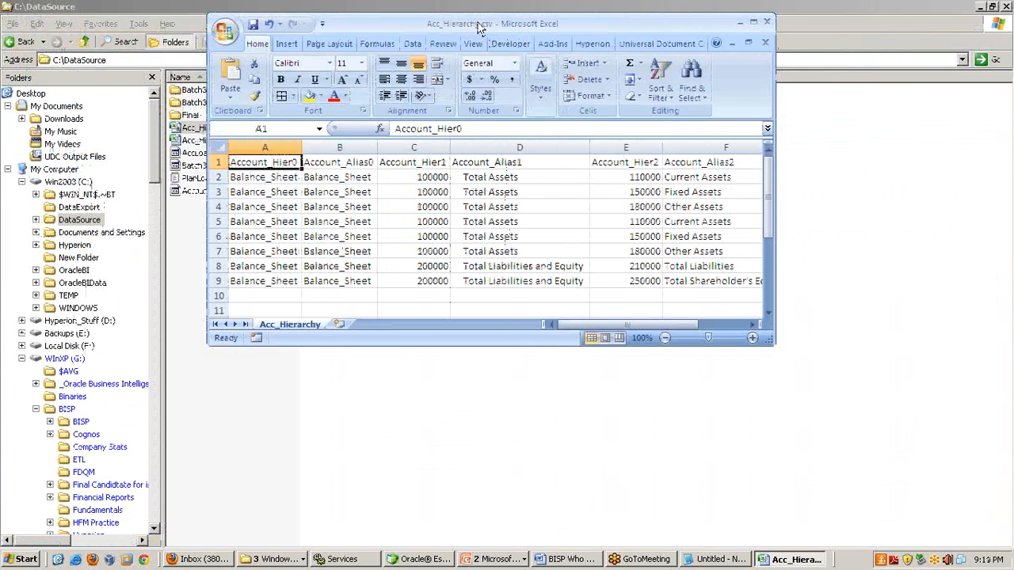
left_click_drag(508, 19, 570, 109)
left_click(992, 7)
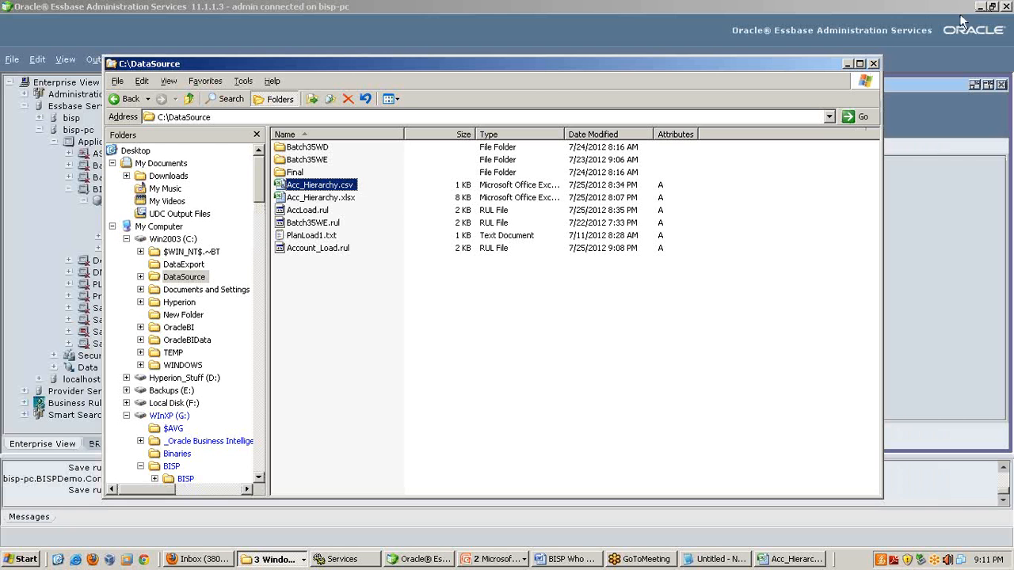
left_click(847, 63)
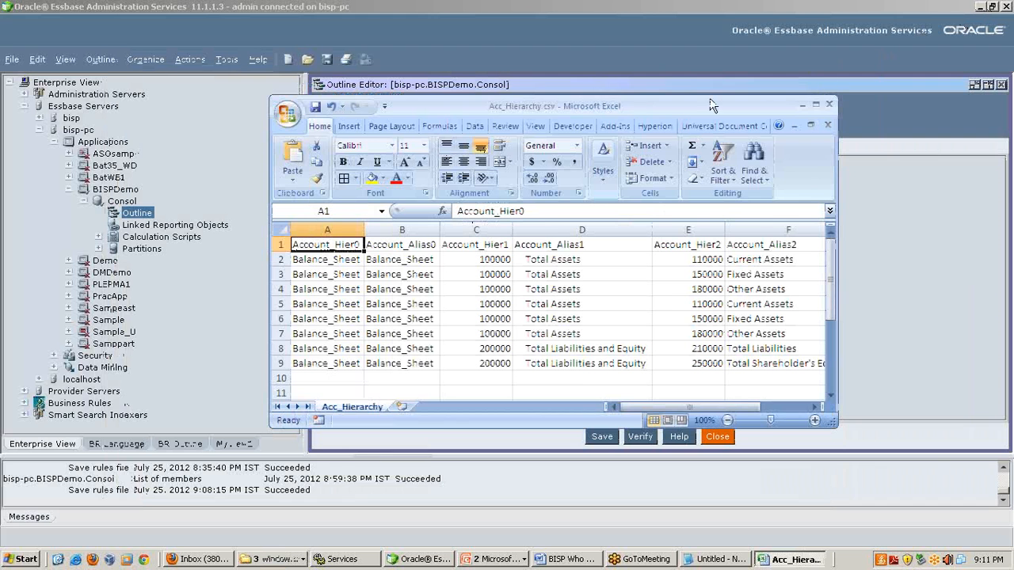
left_click_drag(555, 105, 824, 174)
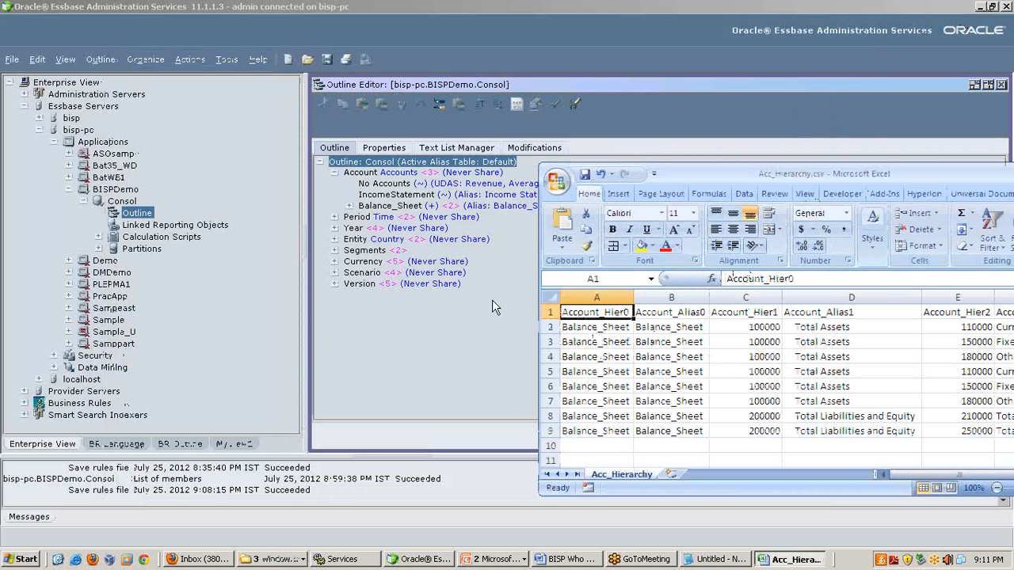
Compare the Account_Alias0 cells B2:B9 in Acc_Hierarchy.csv with the Consol outline and expand the Balance_Sheet member
left_click_drag(659, 325, 664, 431)
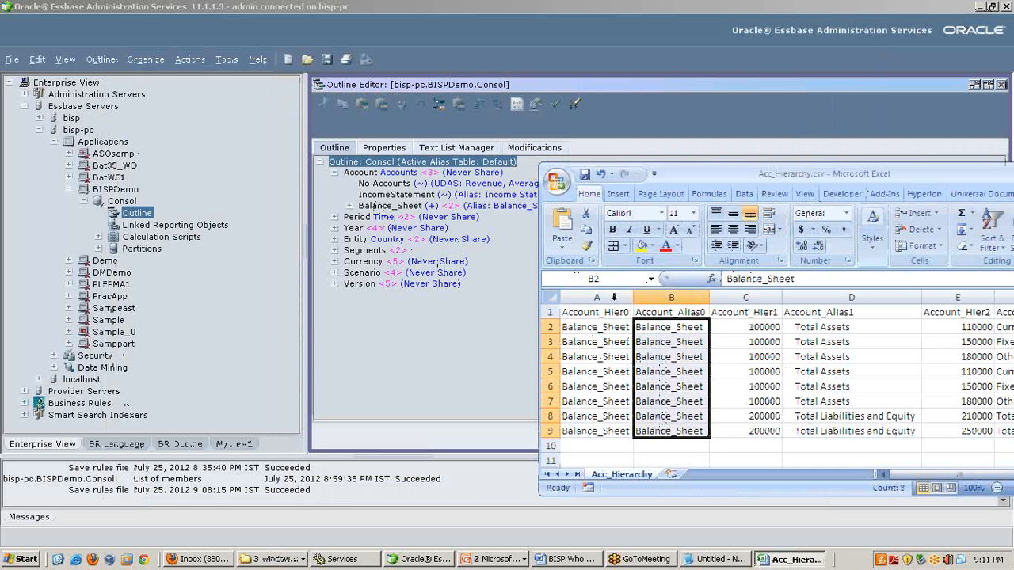
left_click_drag(686, 184, 683, 233)
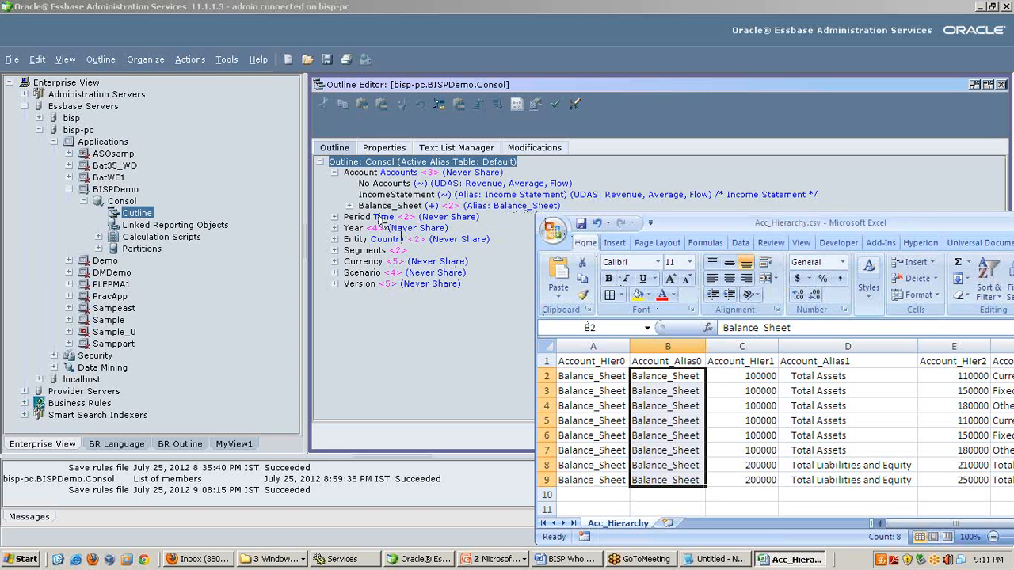
left_click(349, 206)
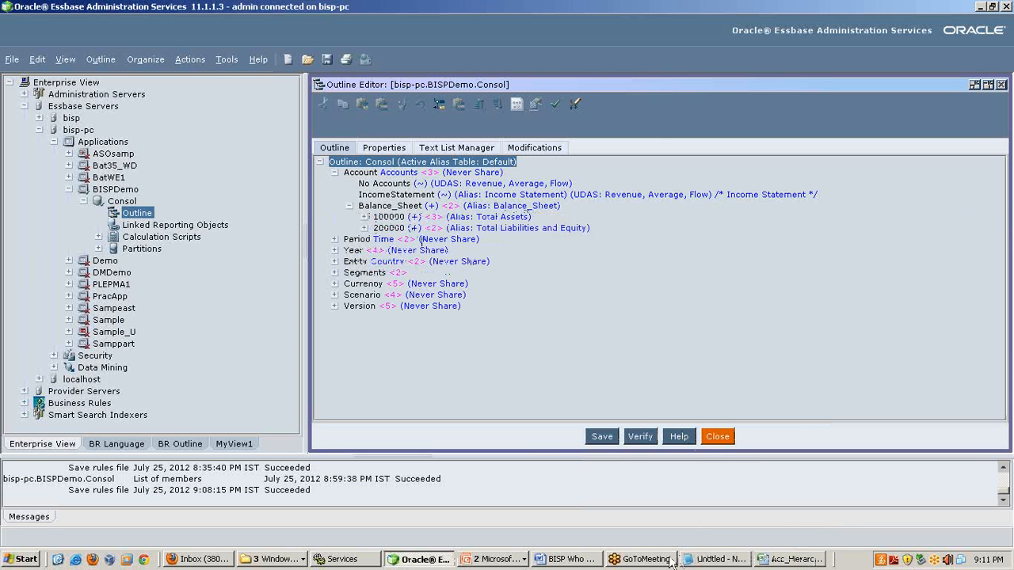
Bring back Acc_Hierarchy.csv and compare its Account_Hier1 and Account_Alias1 values with the members under Balance_Sheet
left_click(783, 559)
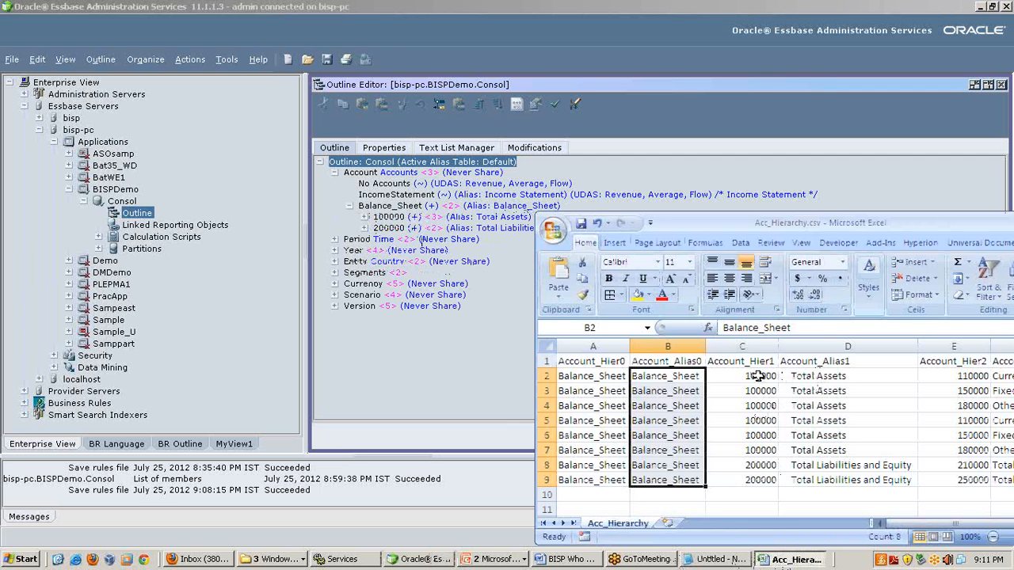
left_click_drag(758, 375, 759, 479)
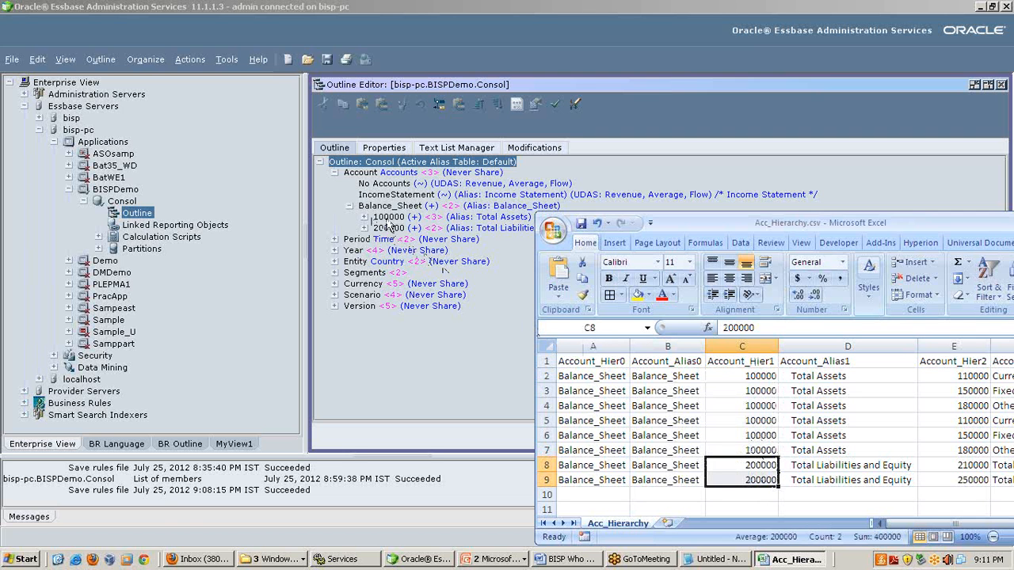
left_click_drag(834, 376, 832, 480)
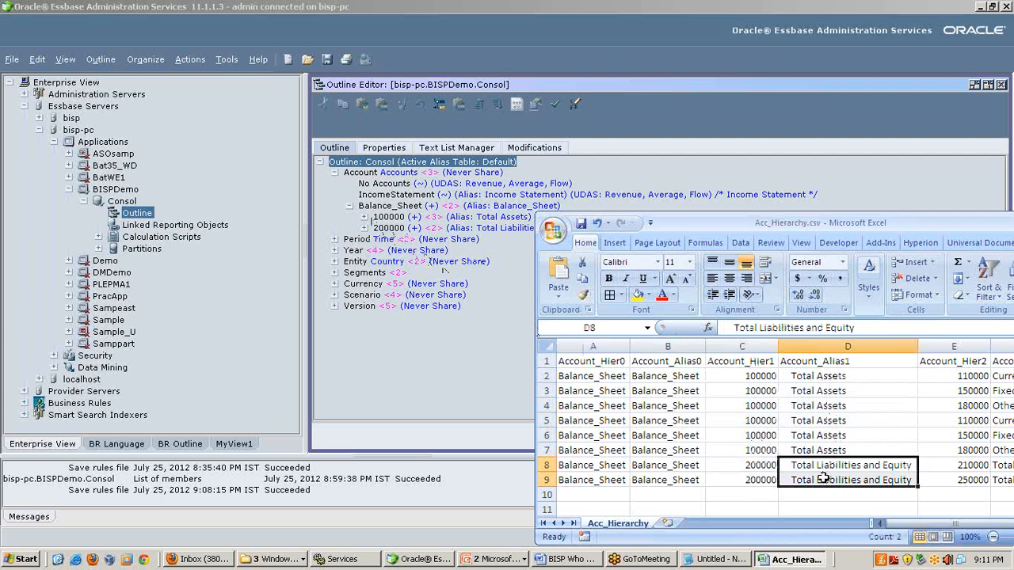
left_click_drag(680, 231, 753, 253)
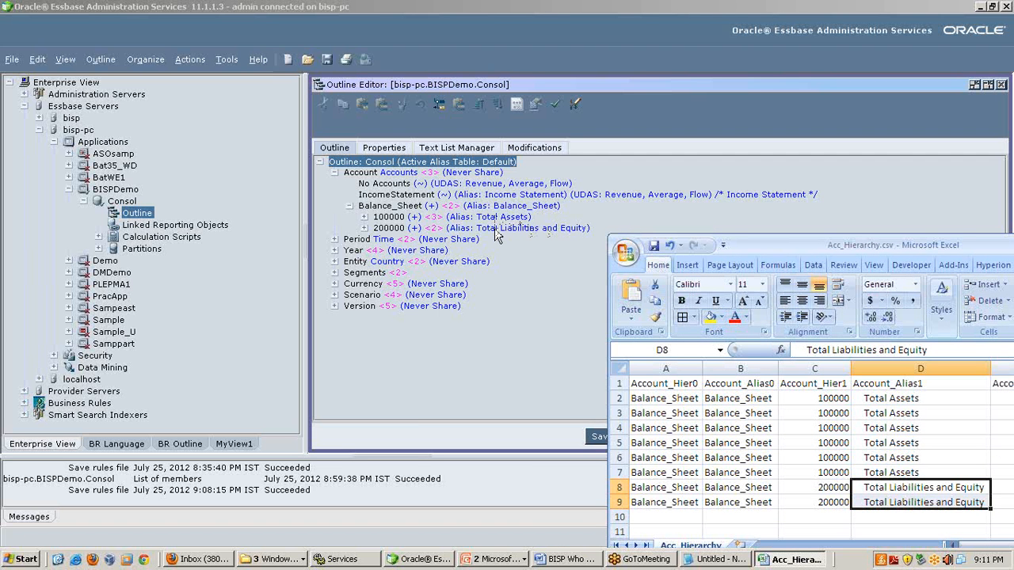
Examine the Account_Hier2 and Account_Alias2 values of the Total Assets rows, then expand member 100000 in the outline
left_click_drag(816, 249, 350, 250)
left_click_drag(612, 401, 621, 463)
left_click_drag(579, 399, 576, 469)
left_click_drag(617, 399, 624, 470)
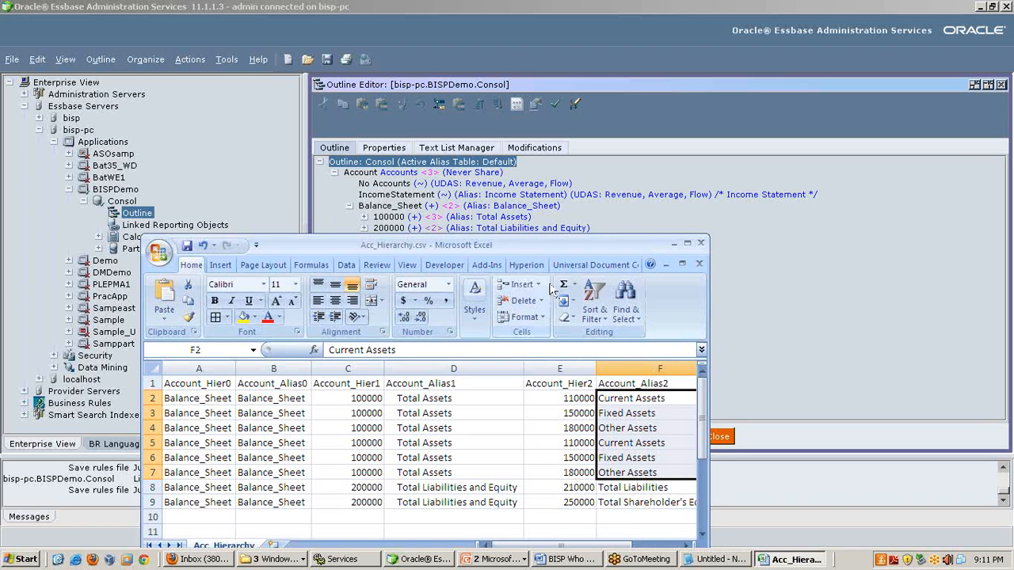
left_click_drag(533, 252, 529, 284)
left_click(363, 216)
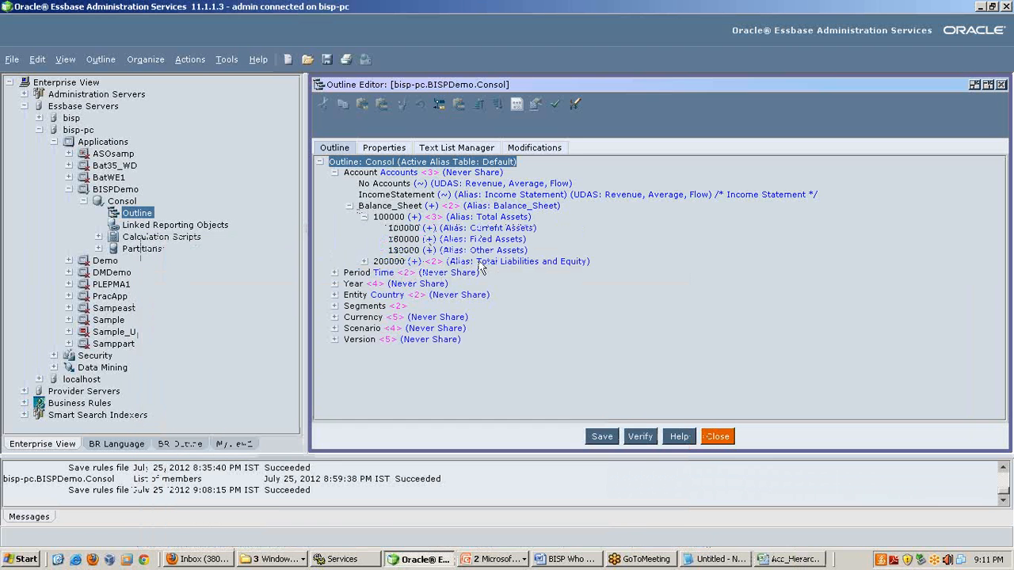
Bring back Acc_Hierarchy.csv and compare the Account_Alias2 entries in rows 3 to 7 with the children of member 100000
left_click(788, 559)
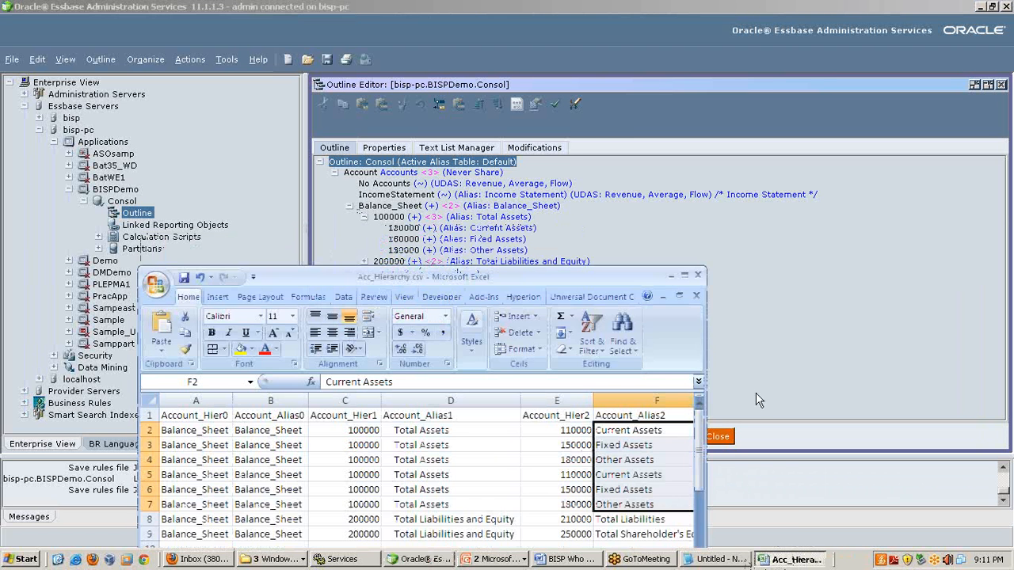
left_click_drag(444, 276, 876, 138)
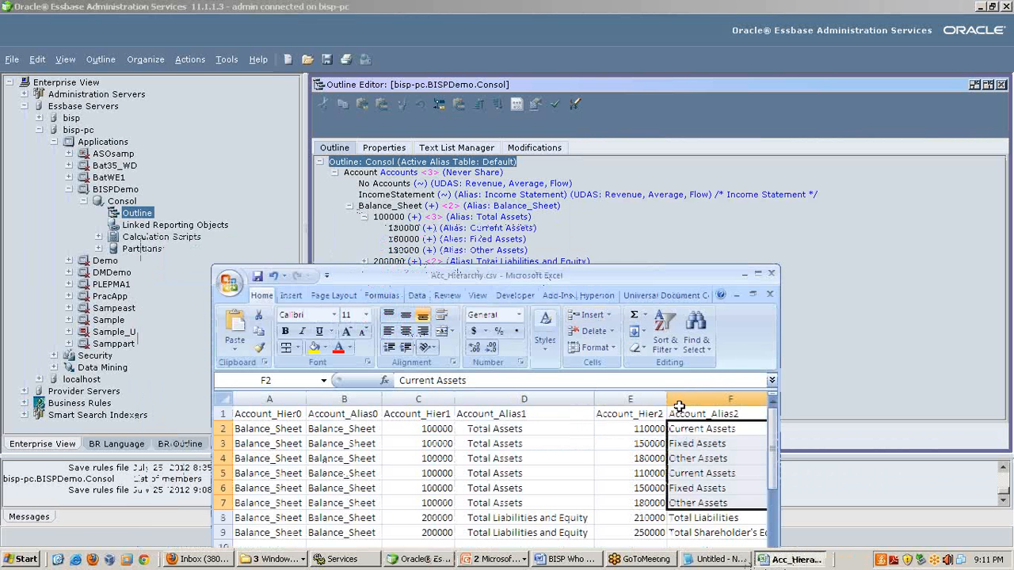
left_click(689, 444)
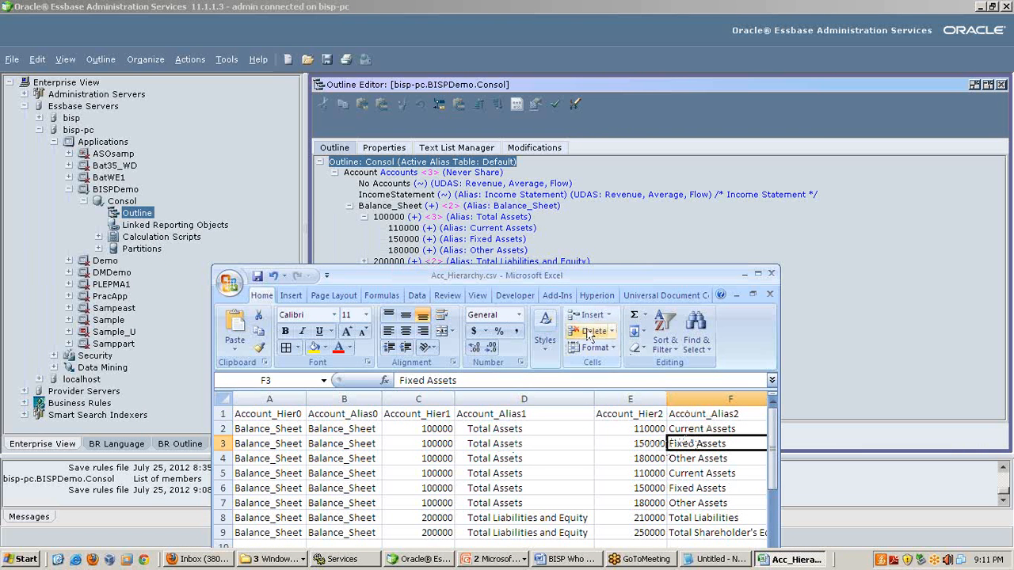
left_click(723, 457)
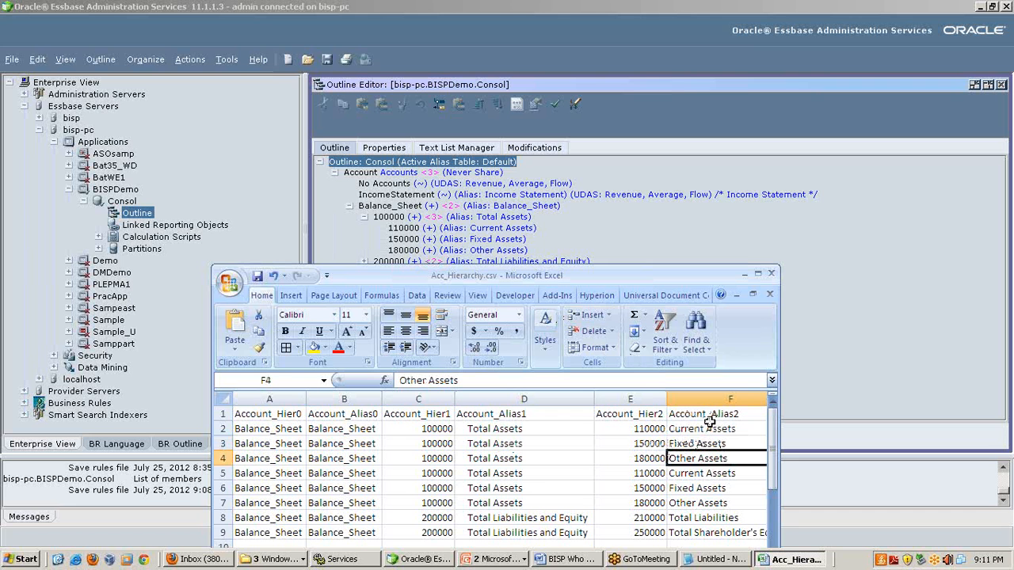
left_click(704, 474)
left_click(701, 445)
left_click(701, 499)
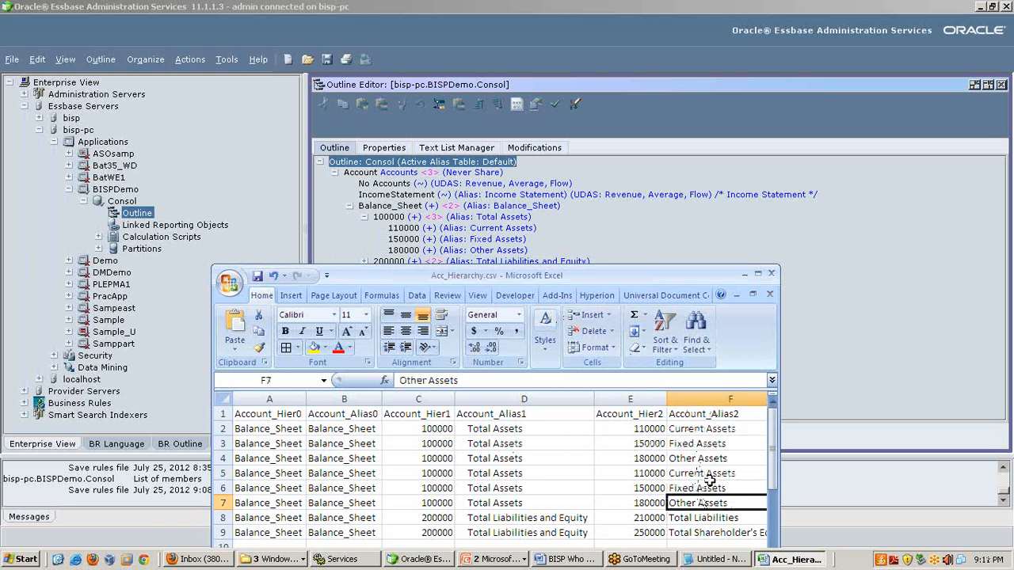
Examine the repeated Total Assets records by highlighting F2:F4, checking Current Assets in row 5, and selecting the Fixed Assets record in row 6
left_click_drag(716, 427, 716, 457)
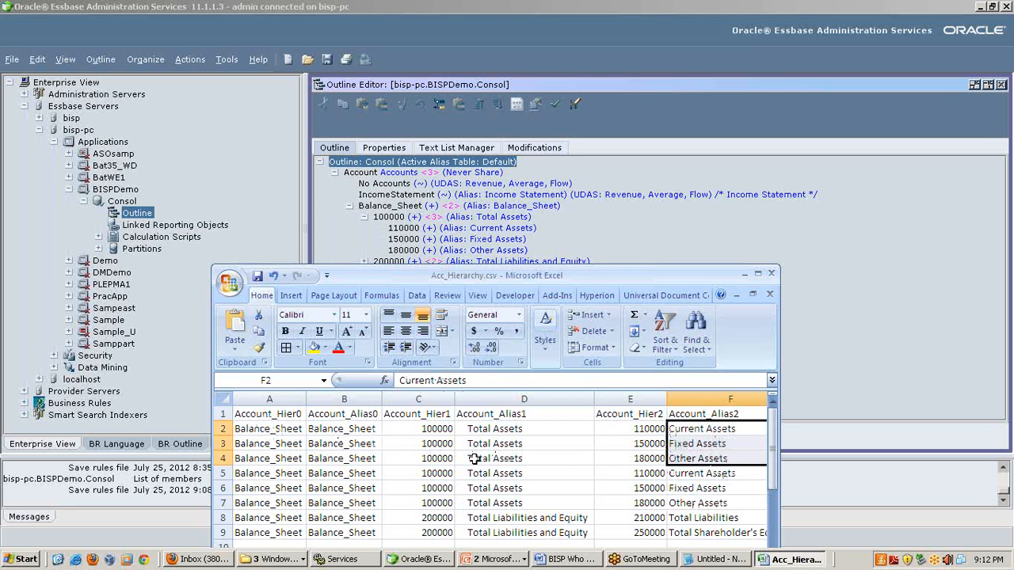
left_click(715, 474)
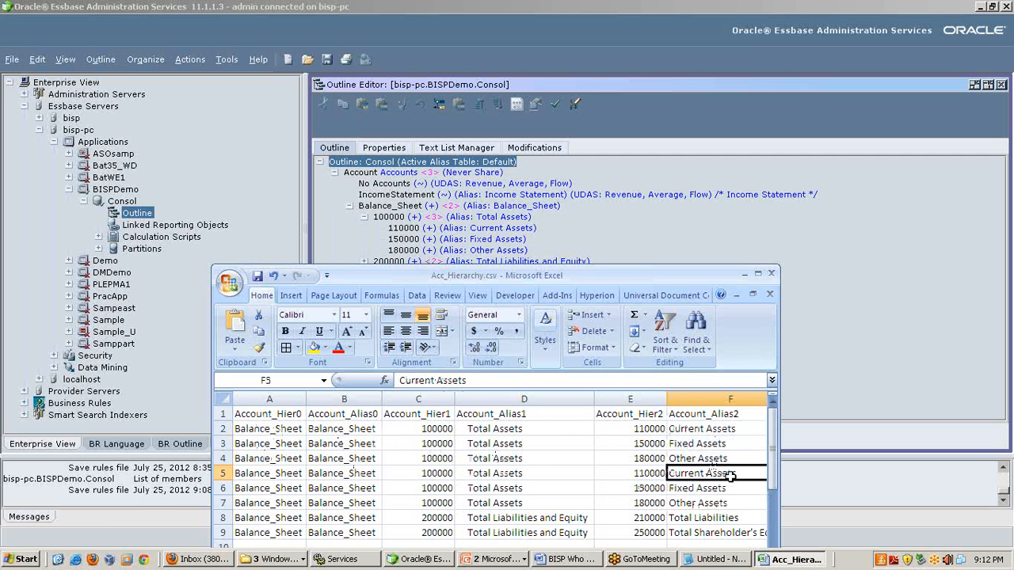
left_click(714, 486)
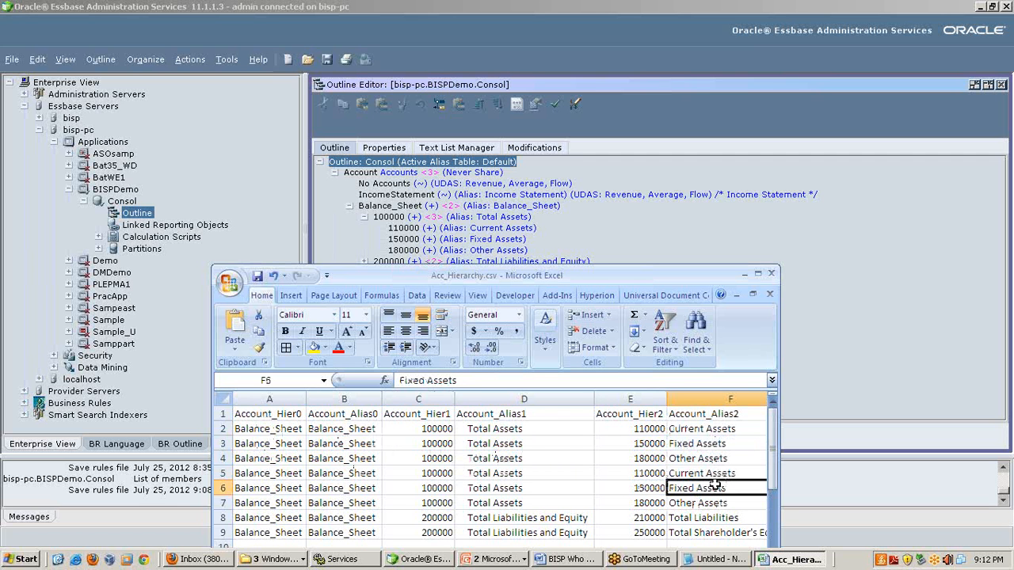
key("Right")
key("Left")
key("shift+Left")
key("shift+Left")
key("shift+Left")
key("shift+Left")
key("shift+Left")
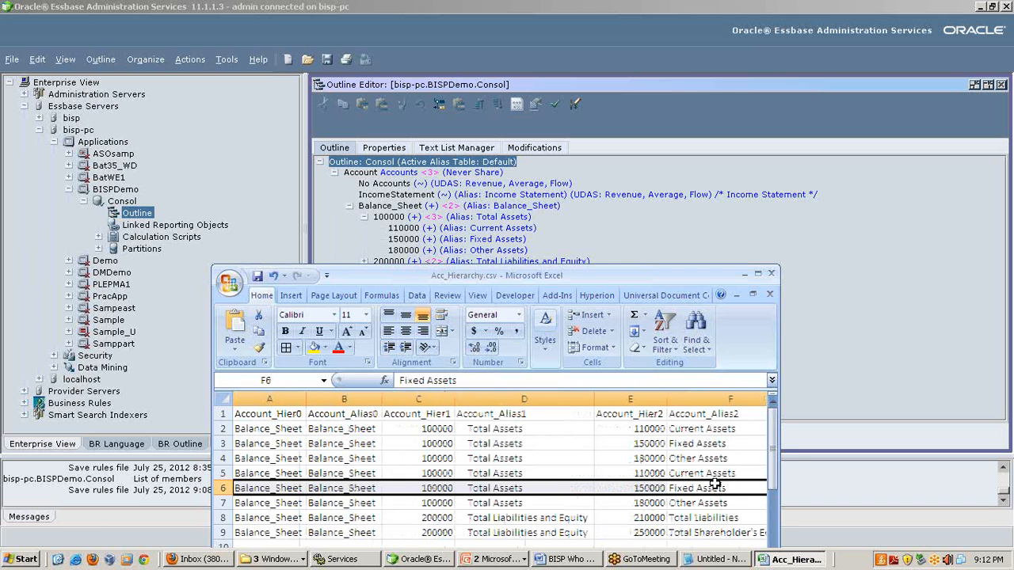
Examine the Account_Hier2 and Account_Alias2 values in E2:F5, move the spreadsheet off the outline, and expand member 200000
left_click(636, 429)
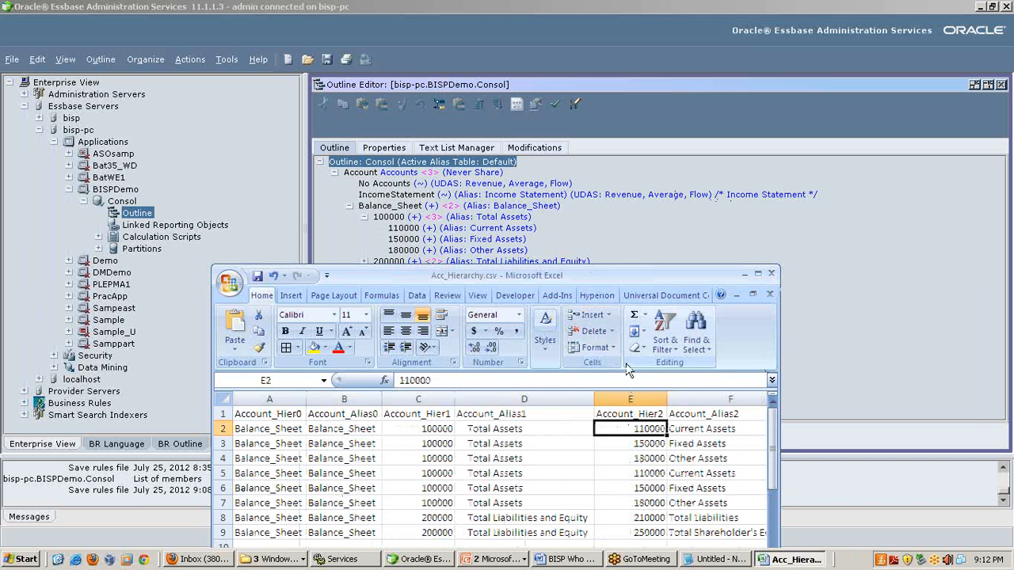
left_click(641, 448)
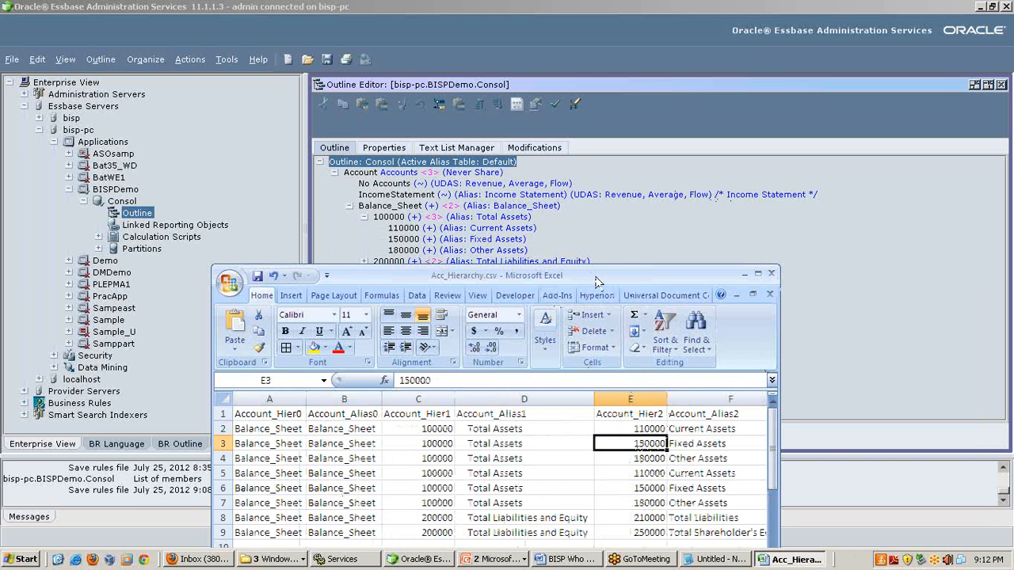
left_click_drag(651, 431, 690, 472)
left_click_drag(537, 280, 863, 169)
left_click(364, 261)
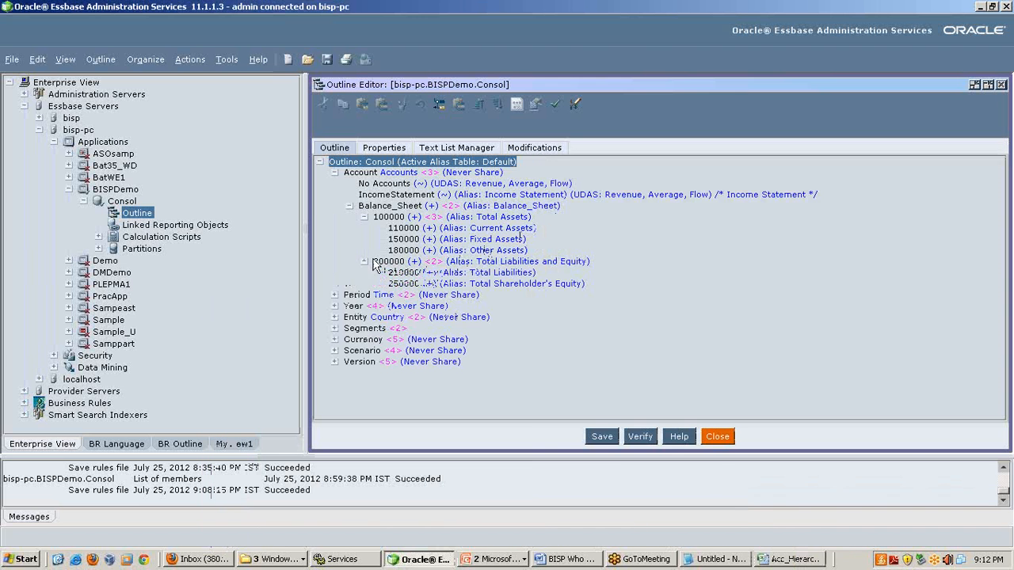
Bring back Acc_Hierarchy.csv below the outline and highlight the Account_Hier1 entries in C8:C9 for the Total Liabilities and Equity rows
left_click(784, 563)
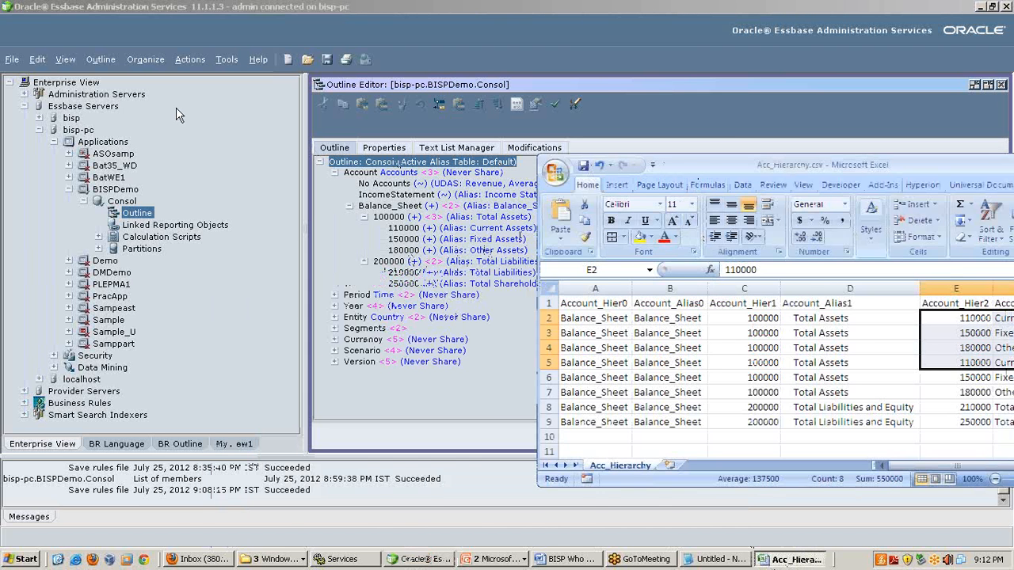
left_click_drag(693, 162, 331, 285)
scroll(476, 333, "down", 2)
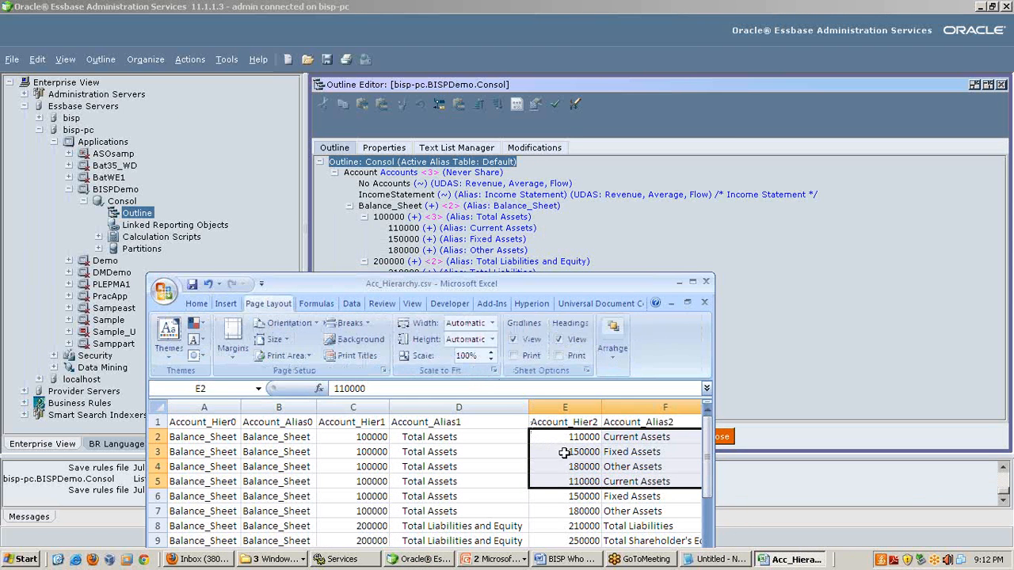
left_click(207, 303)
scroll(625, 464, "down", 1)
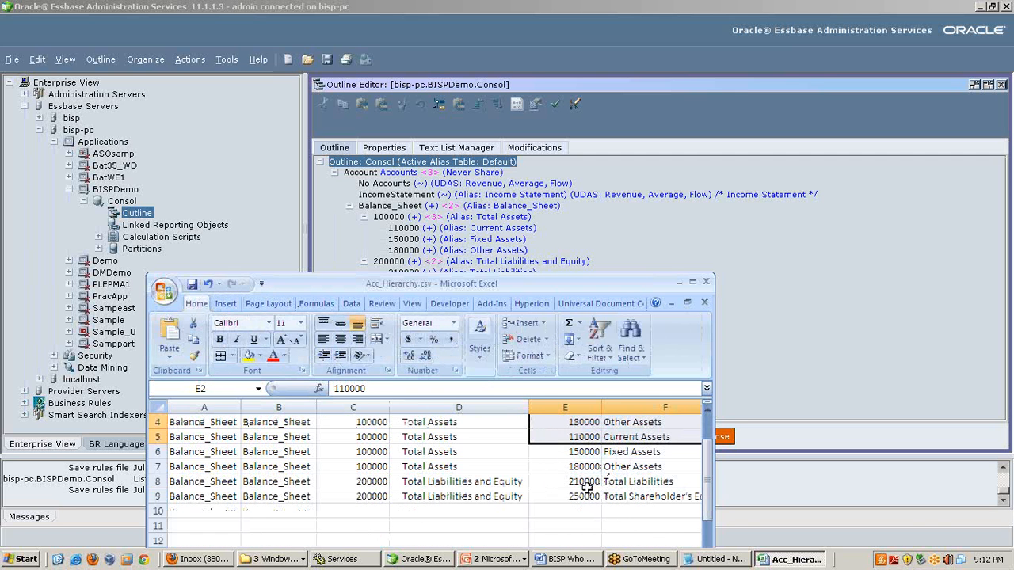
left_click(360, 483)
left_click_drag(360, 483, 366, 497)
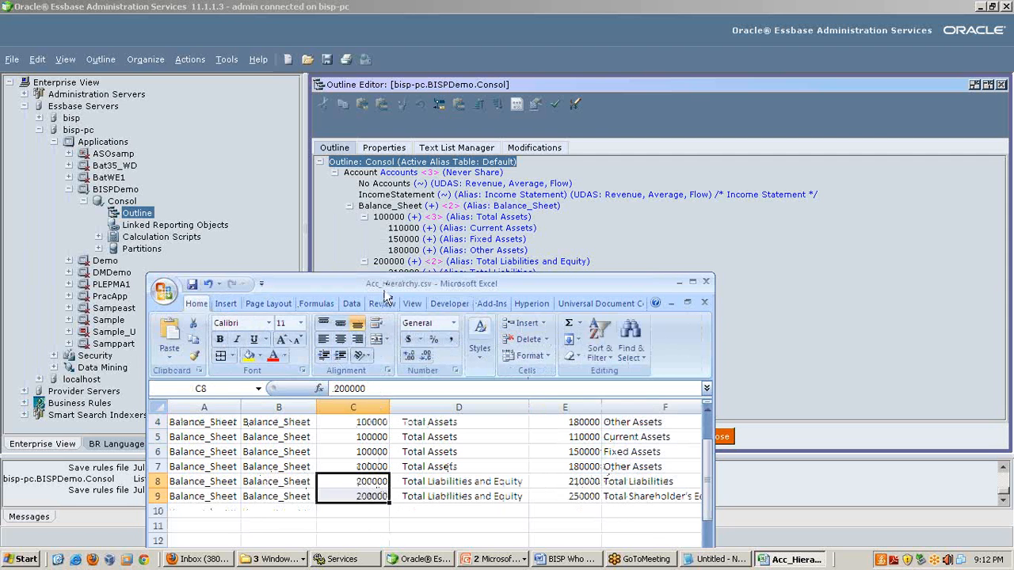
Uncover the children of member 200000 and compare them with the Account_Hier2 and Account_Alias2 entries in rows 8 and 9
left_click_drag(385, 284, 380, 300)
left_click_drag(579, 492, 649, 514)
left_click(650, 515)
left_click(646, 497)
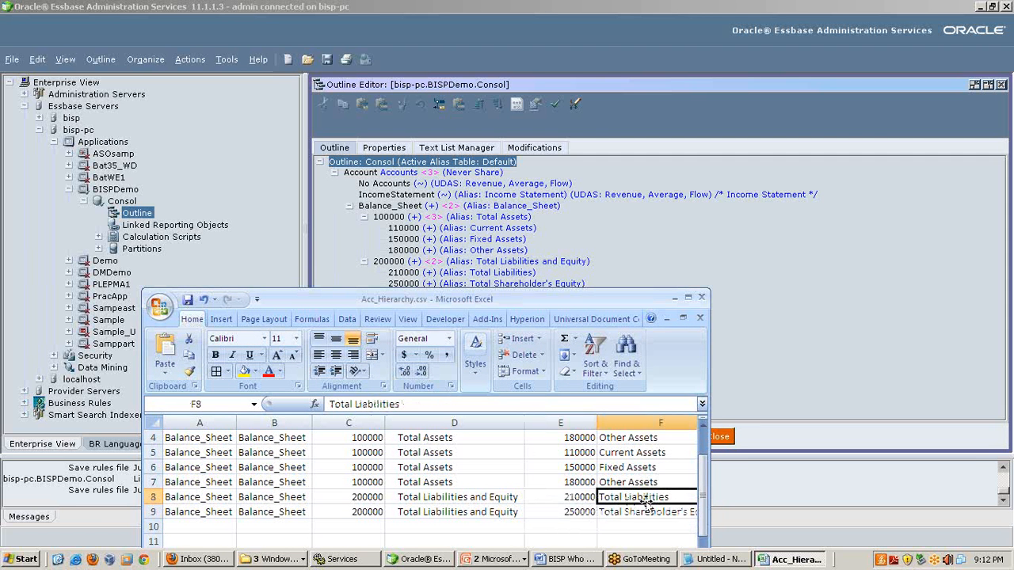
key("Down")
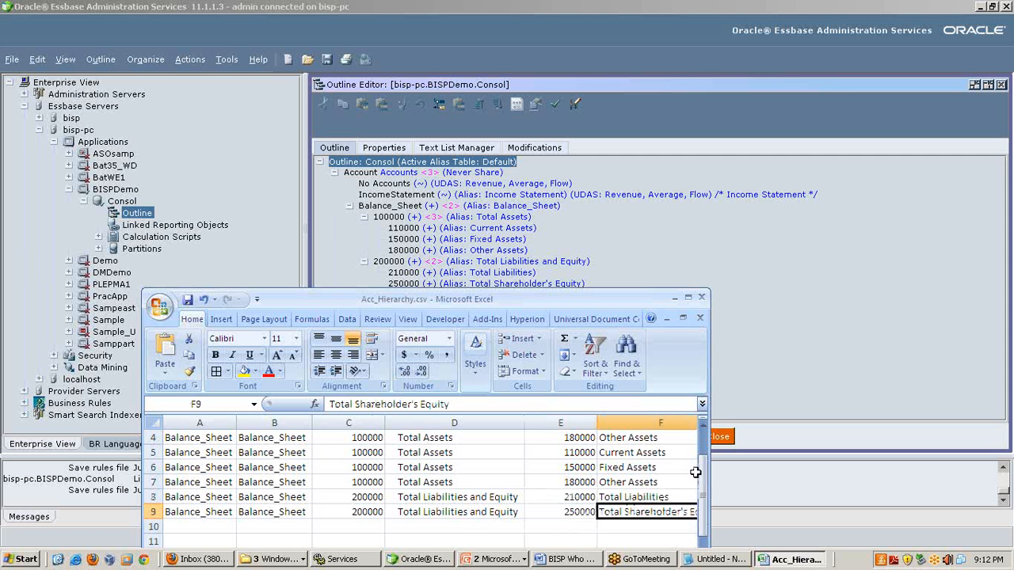
Maximize Acc_Hierarchy.csv, review all its records against the Consol outline, and minimize Essbase Administration Services
double_click(600, 306)
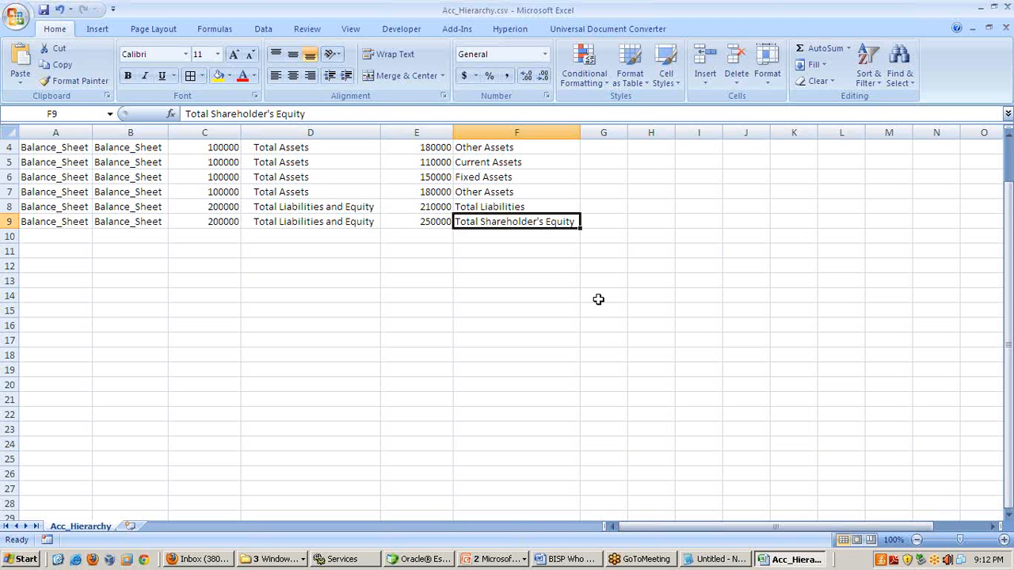
left_click(568, 307)
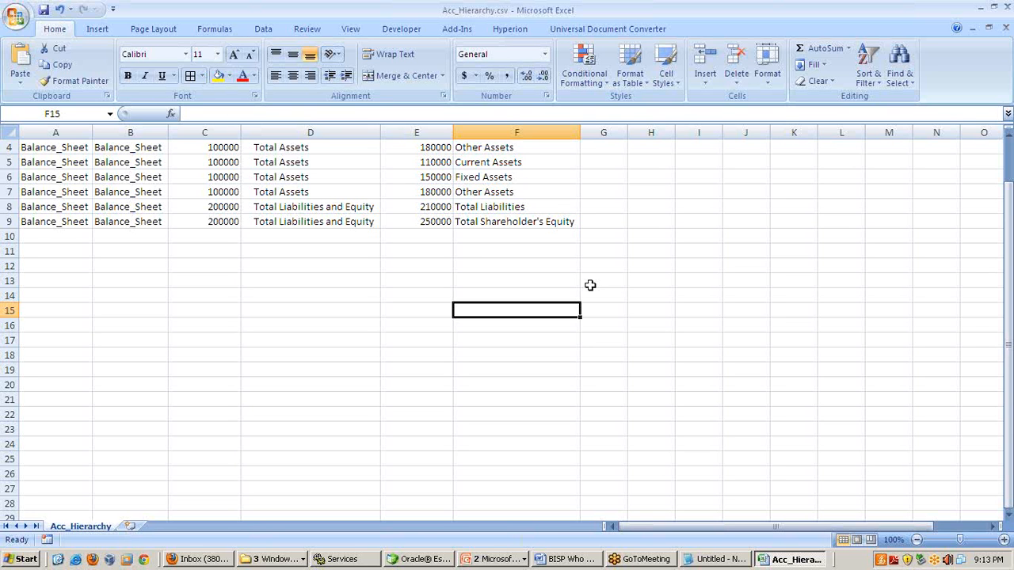
scroll(590, 285, "up", 1)
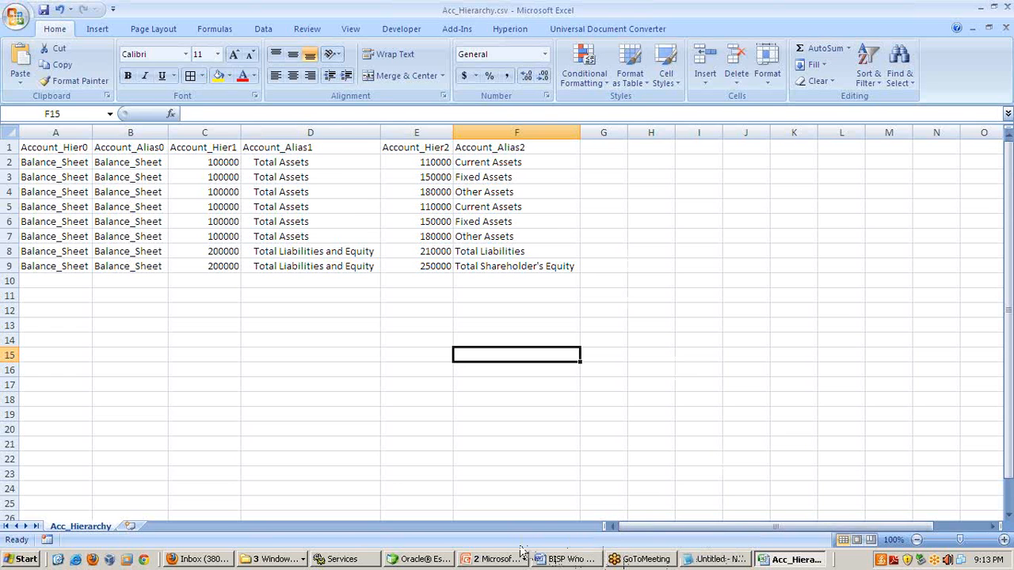
left_click(447, 558)
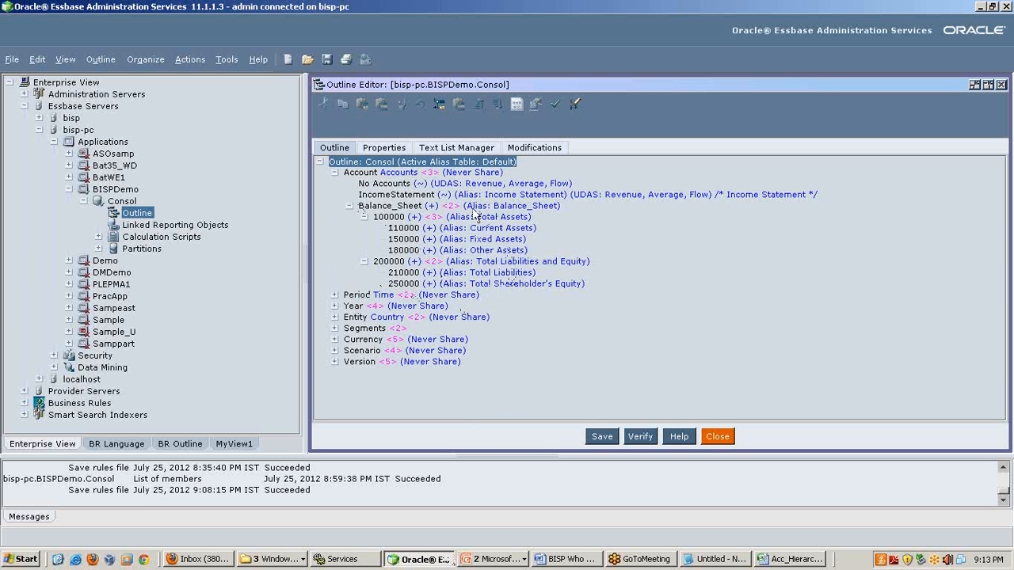
left_click(982, 7)
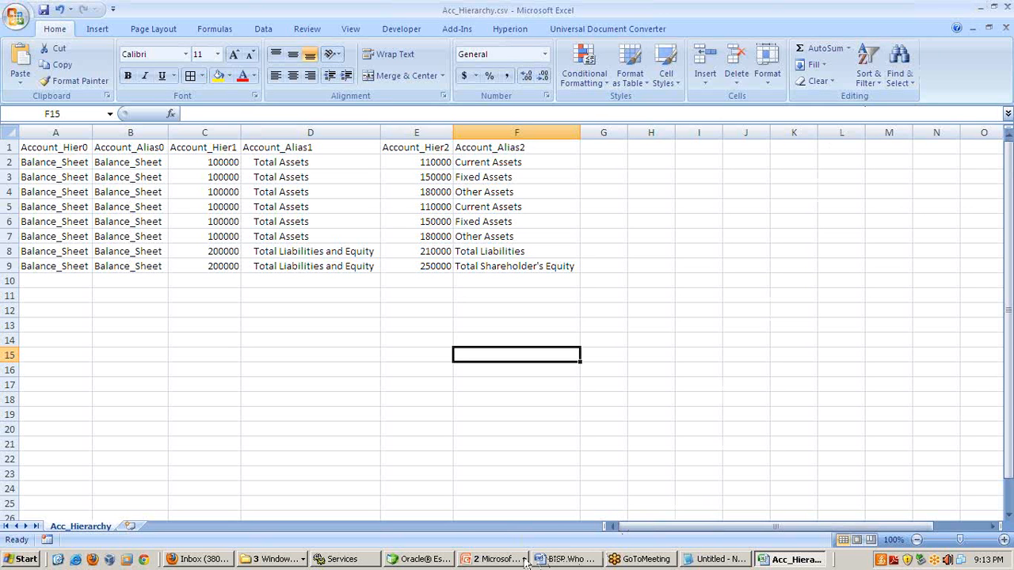